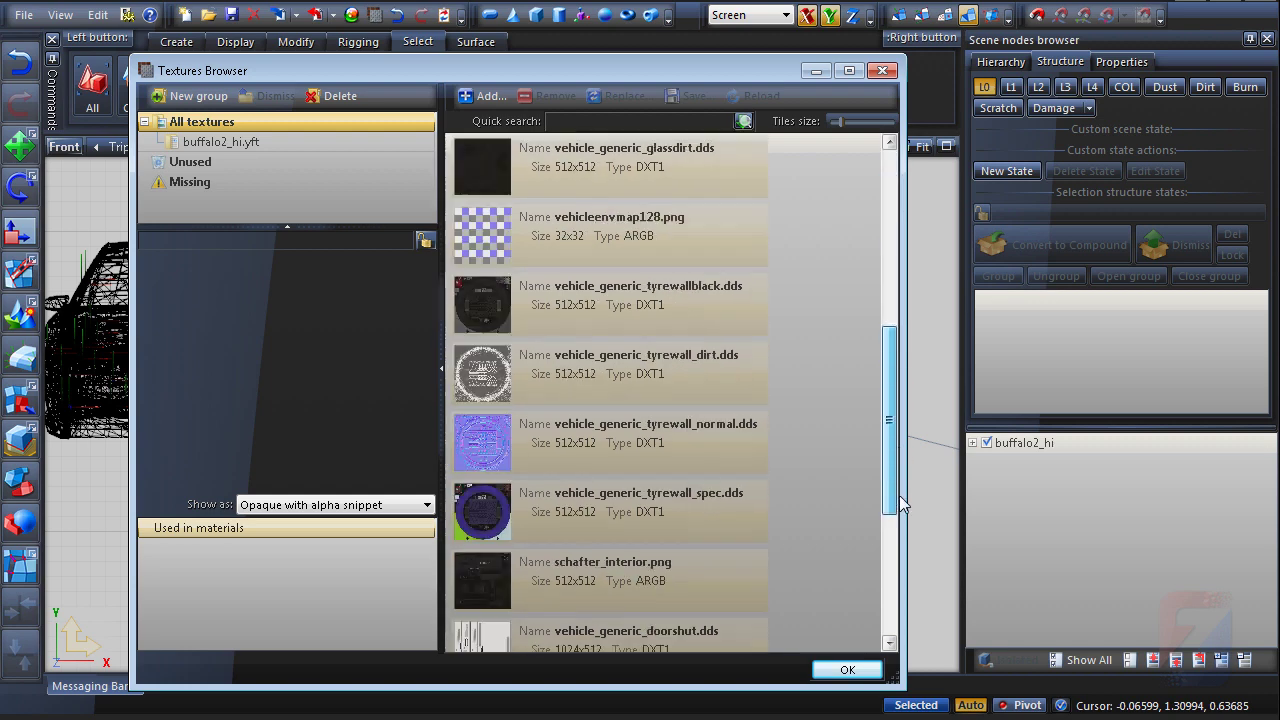
- Add the schafter_interior, schafter_lights_glass, schafter_badges and schafter_badges_normal textures to the buffalo2_hi.yft texture group
click(718, 618)
click(581, 538)
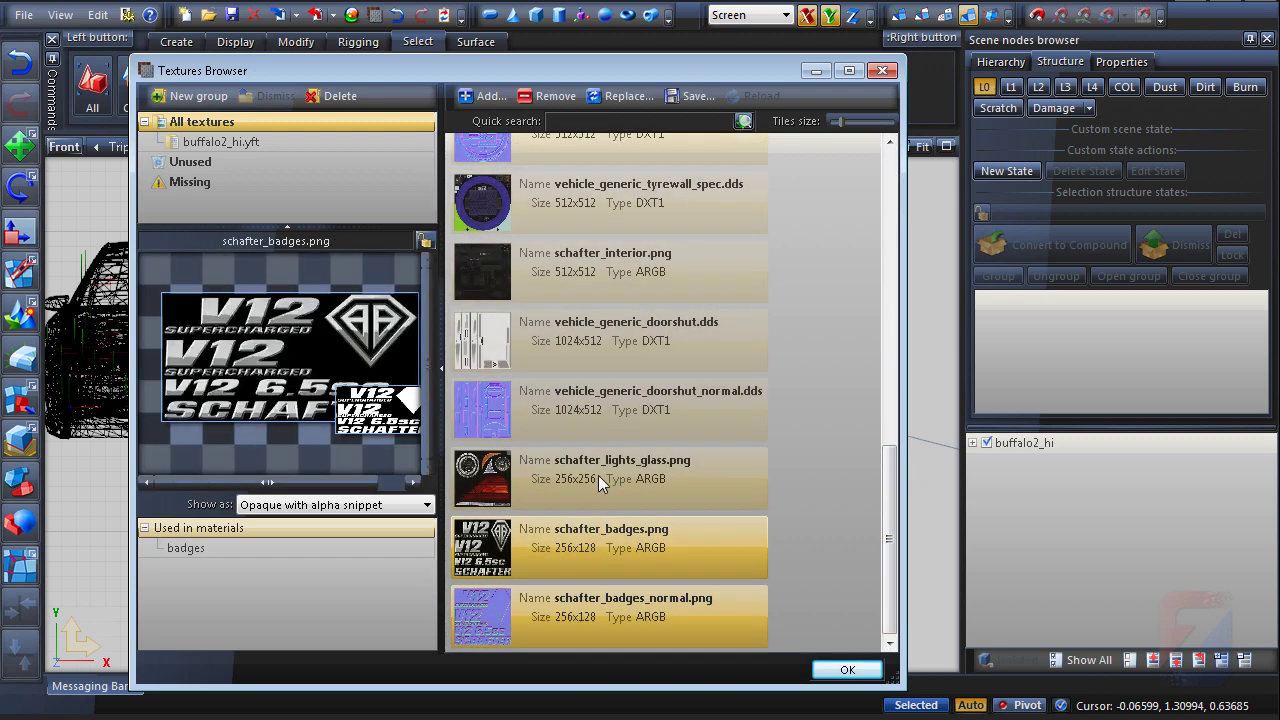
click(598, 475)
drag(891, 544, 889, 482)
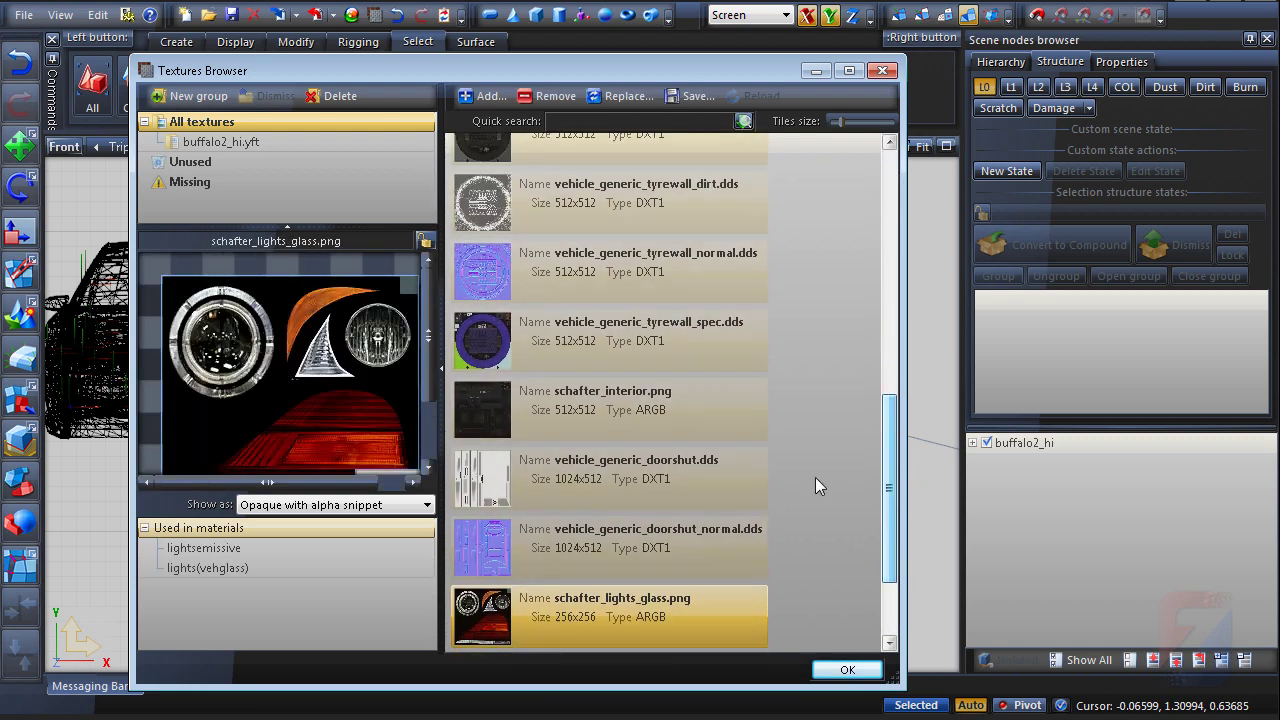
click(636, 422)
drag(546, 407, 232, 143)
click(232, 143)
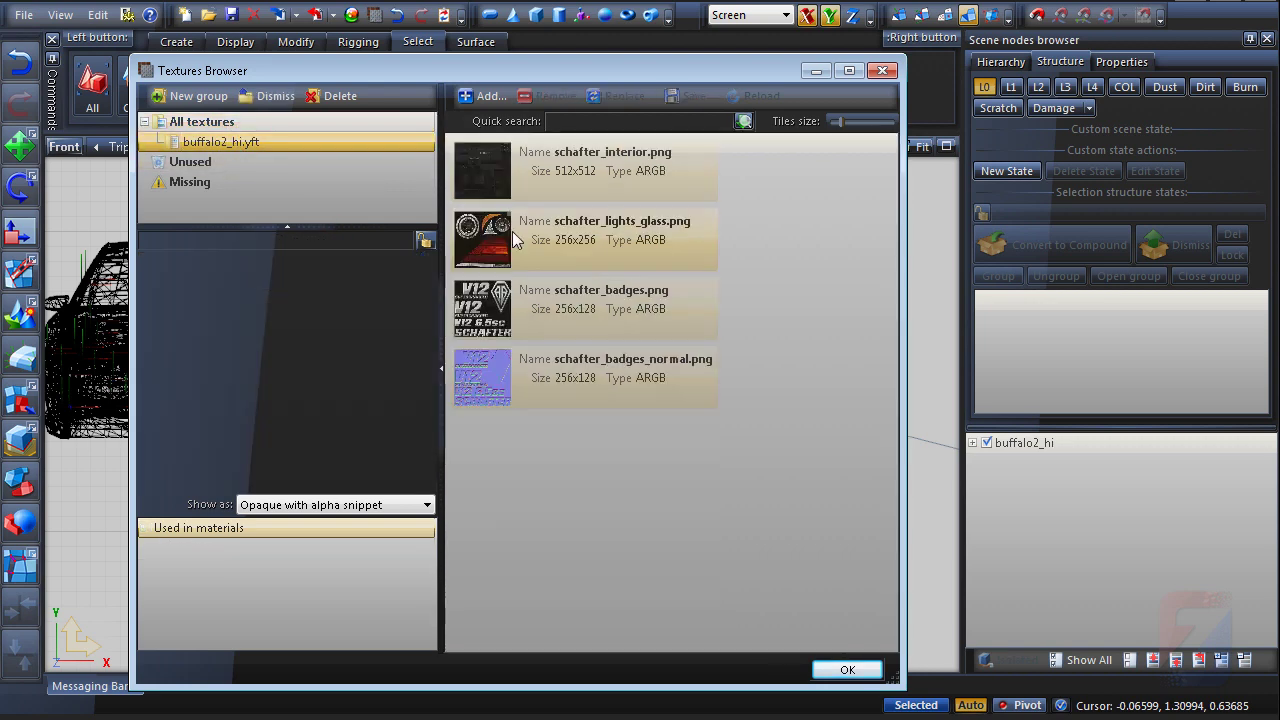
click(848, 670)
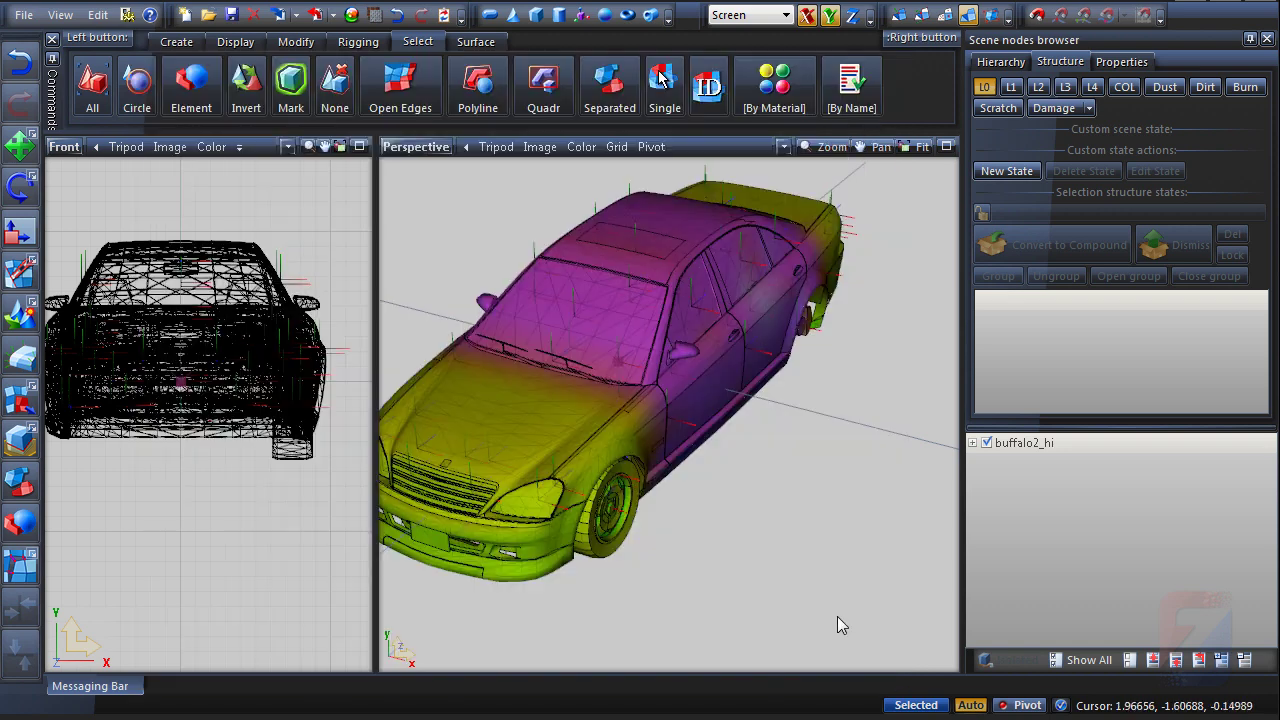
- Apply the GTAV vehicle paint preset vehicle_paint1 to the paint1 [CLR:1] material
click(355, 15)
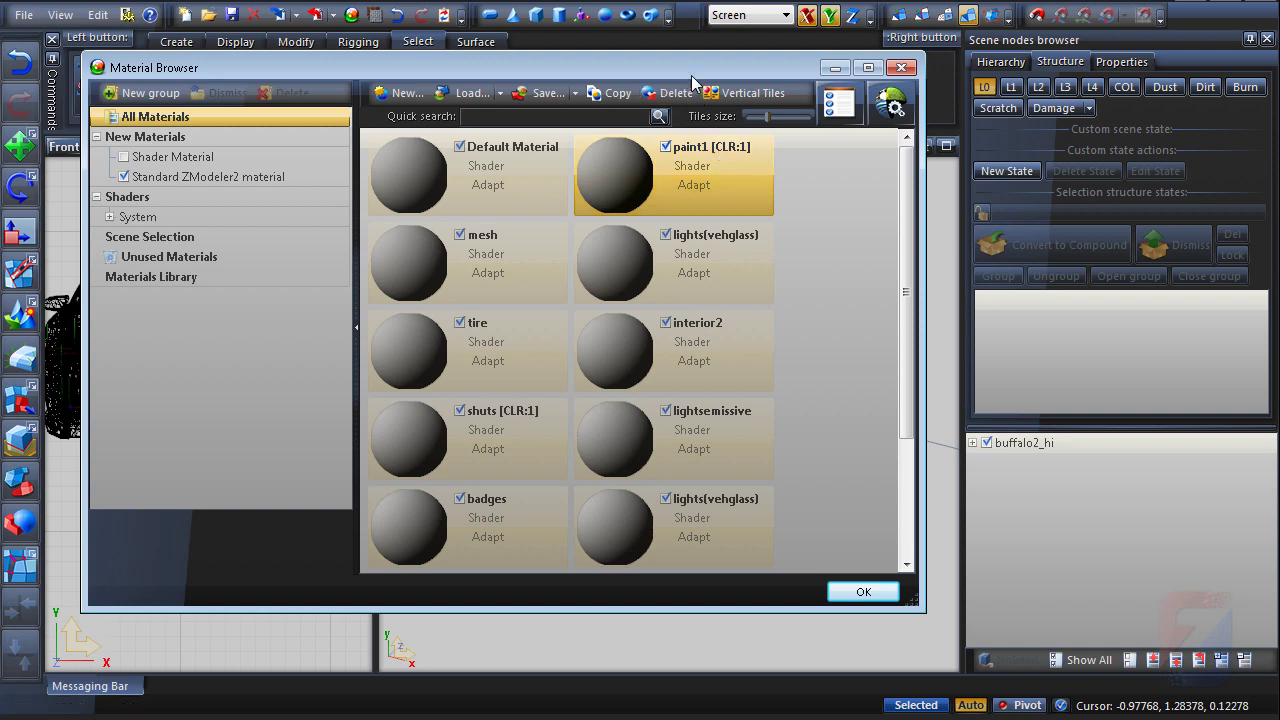
drag(691, 72, 622, 58)
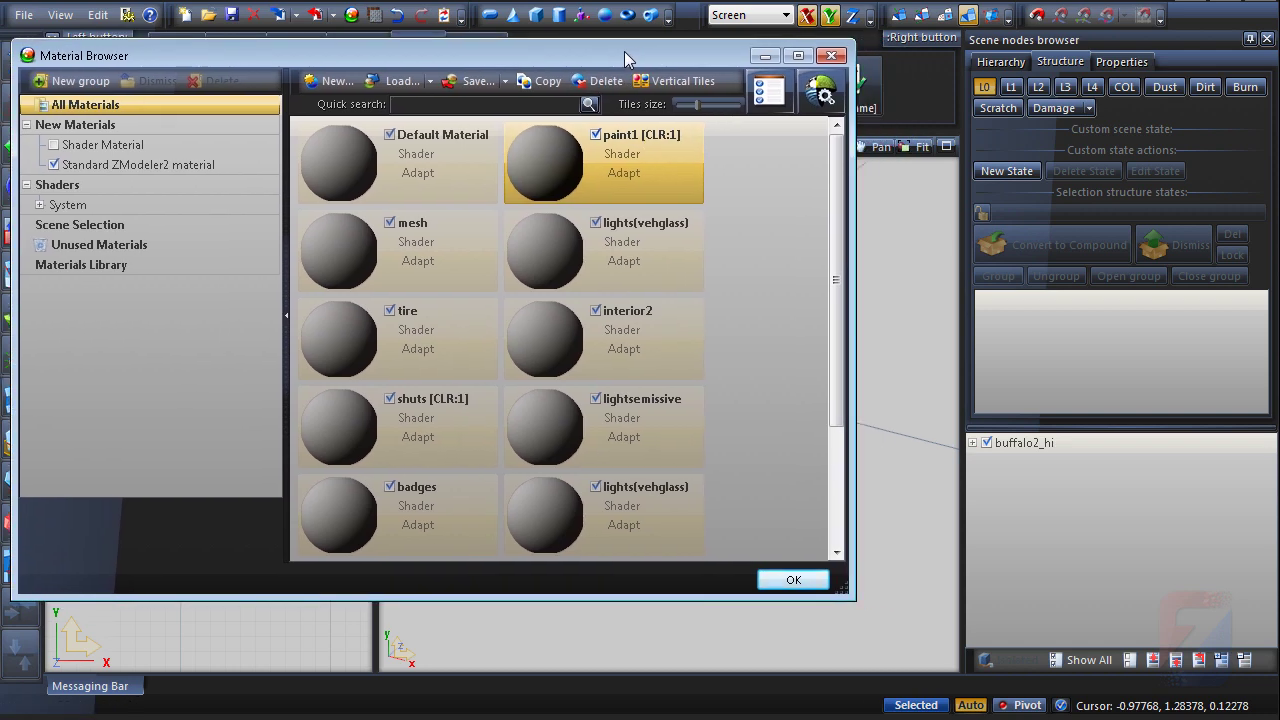
click(814, 104)
mouse_move(842, 150)
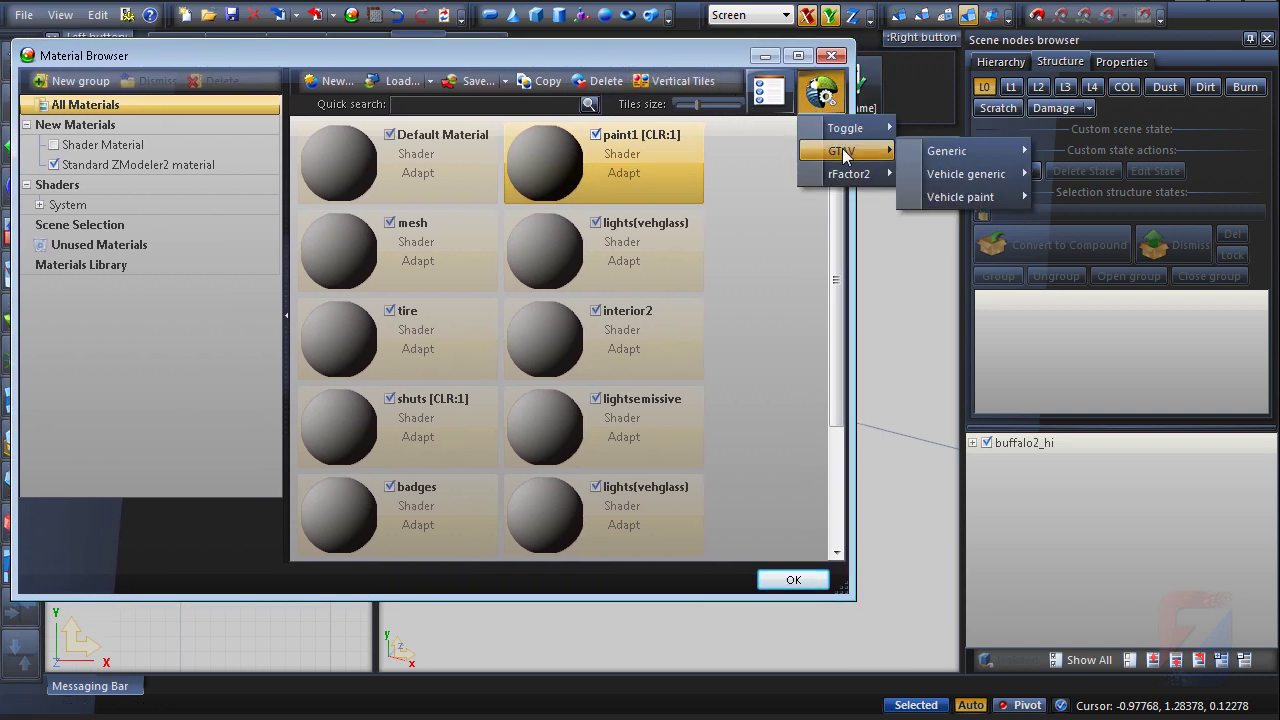
mouse_move(937, 198)
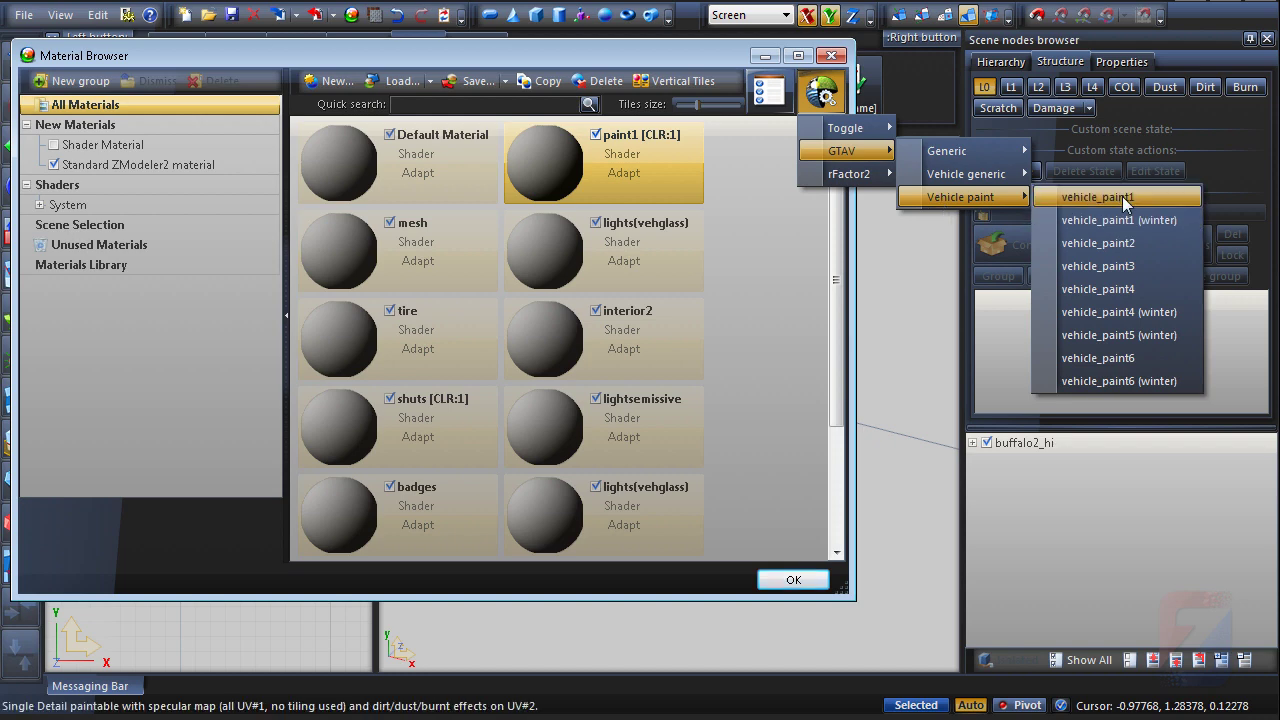
click(1097, 197)
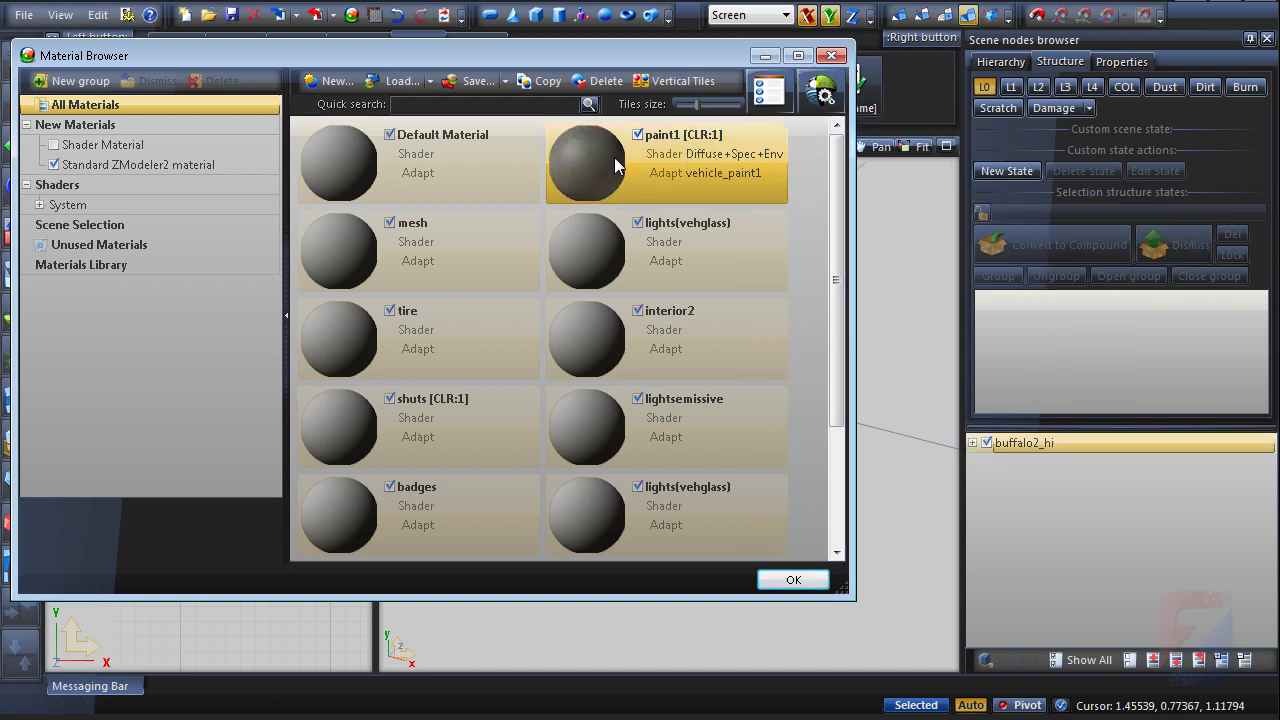
- Open the paint1 material's properties and collapse all sections above ENVMAP
click(784, 106)
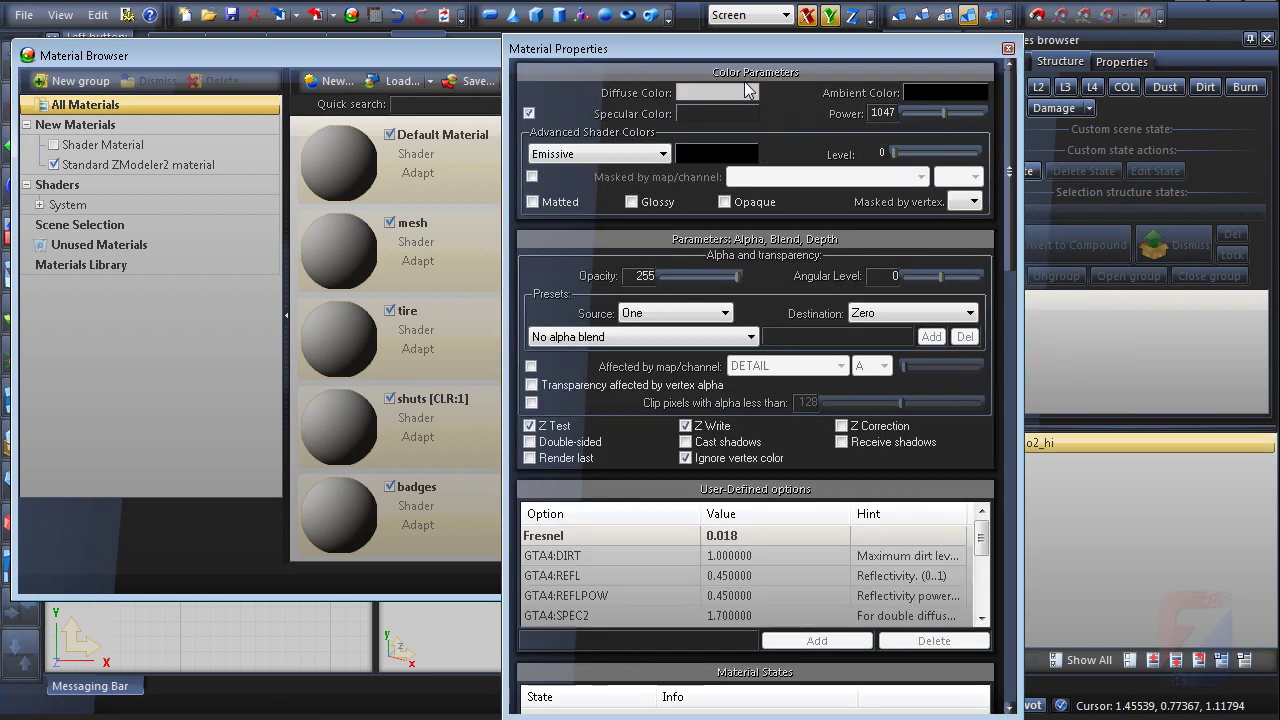
click(745, 95)
click(742, 118)
click(738, 141)
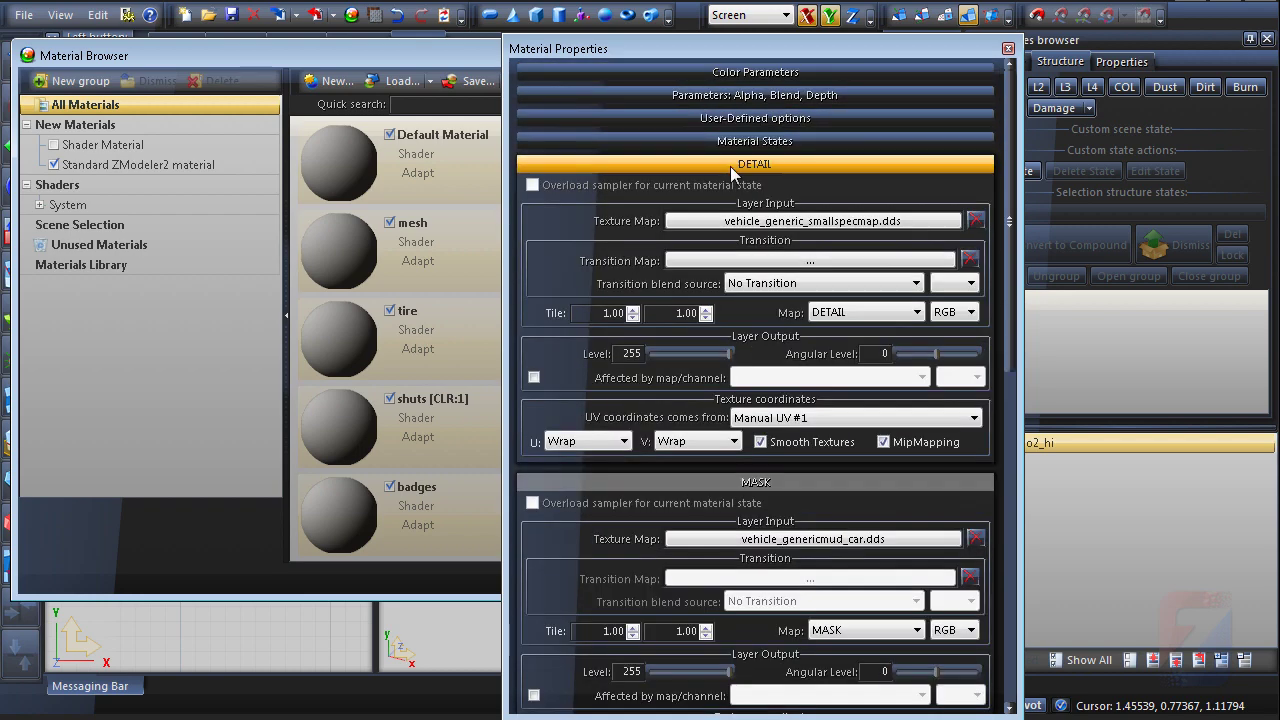
click(731, 164)
click(733, 188)
click(750, 210)
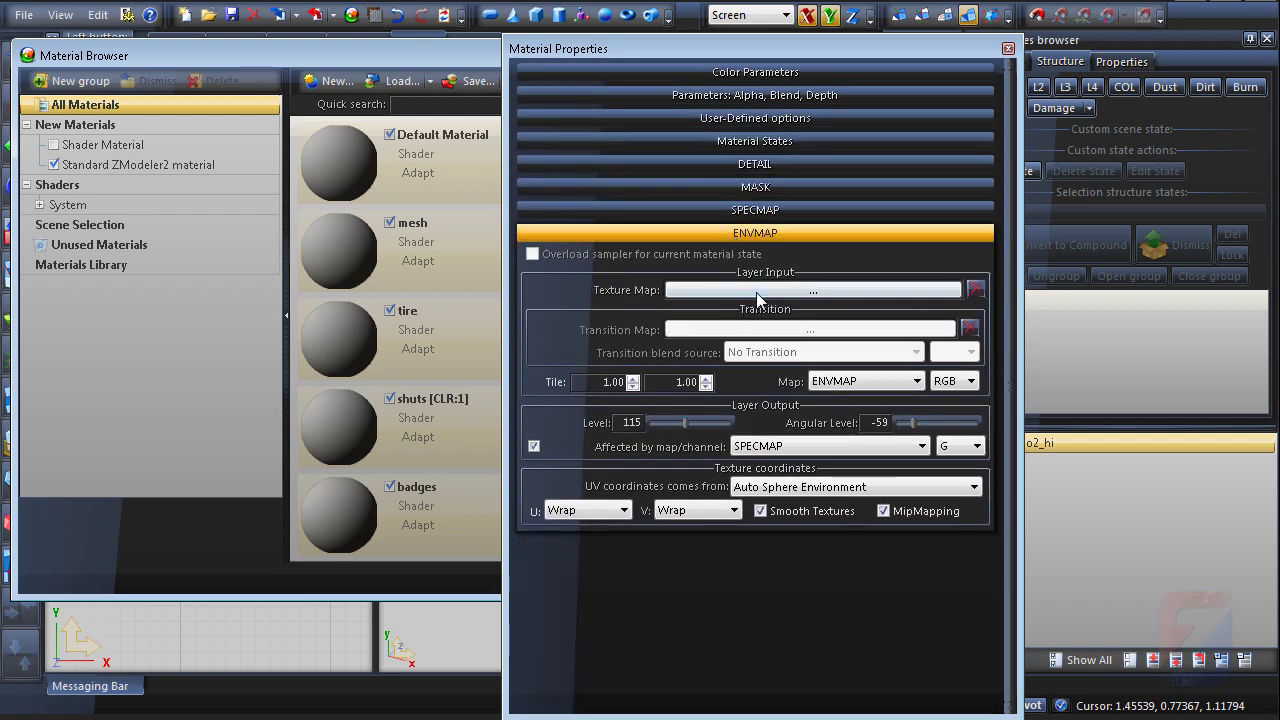
- Replace the vehicleenvmap128.png texture with env.dds from the GTA5 folder and assign it as paint1's ENVMAP texture
click(757, 291)
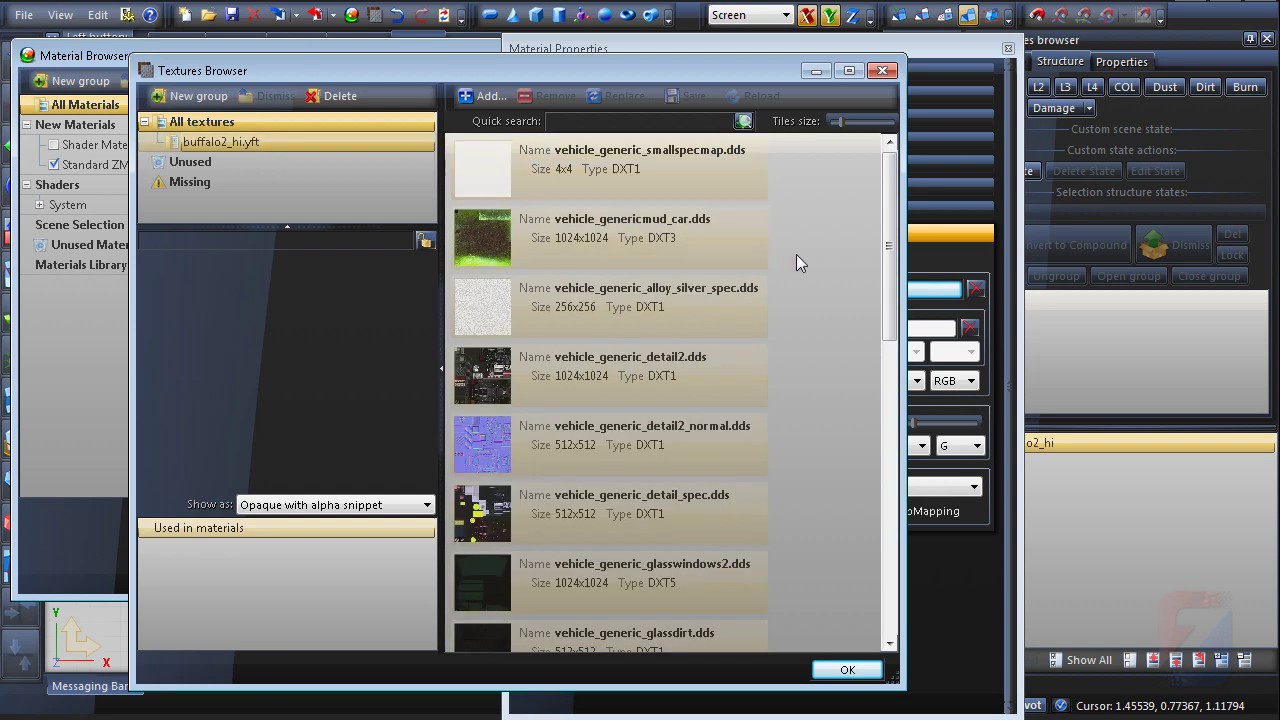
drag(896, 219, 894, 380)
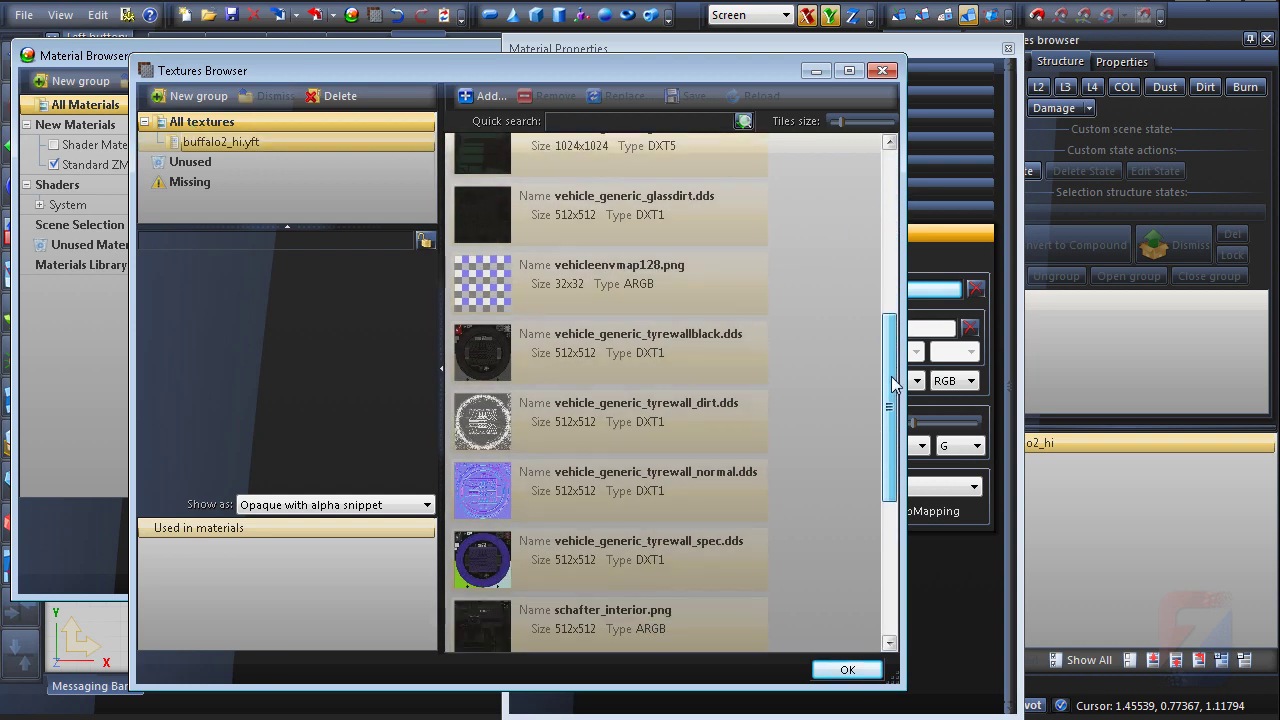
click(608, 284)
click(624, 96)
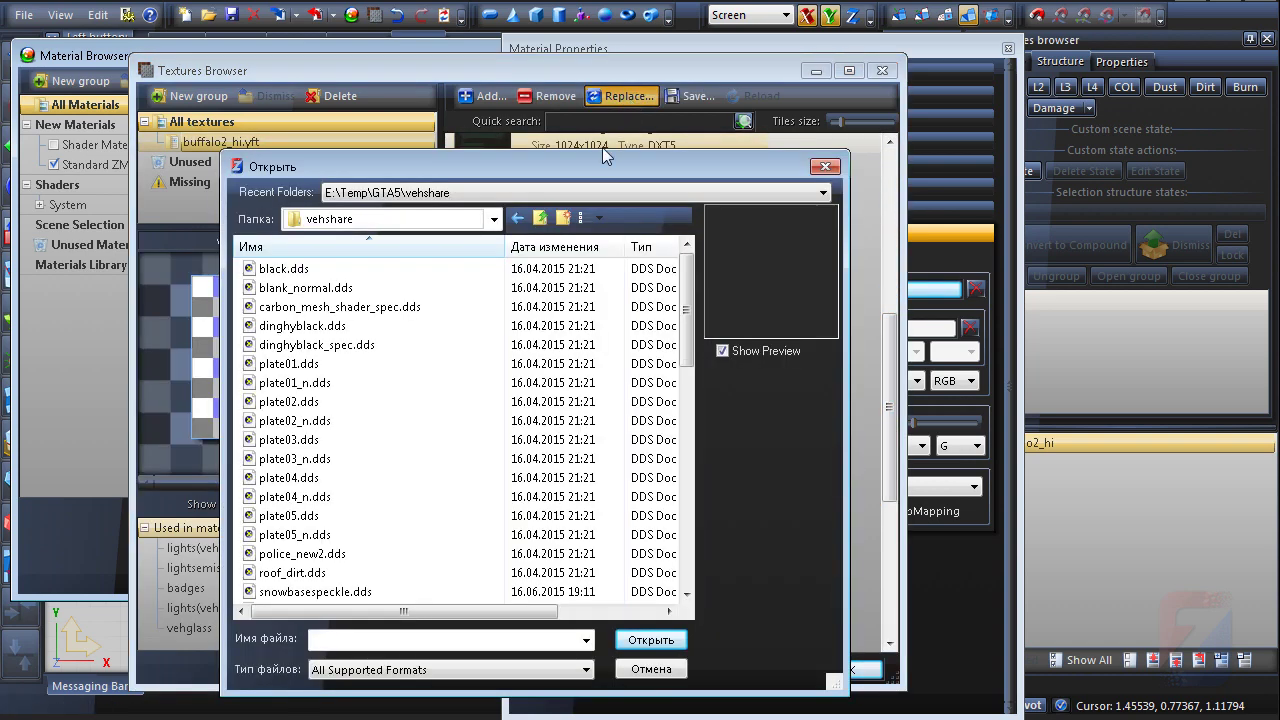
click(540, 220)
click(282, 328)
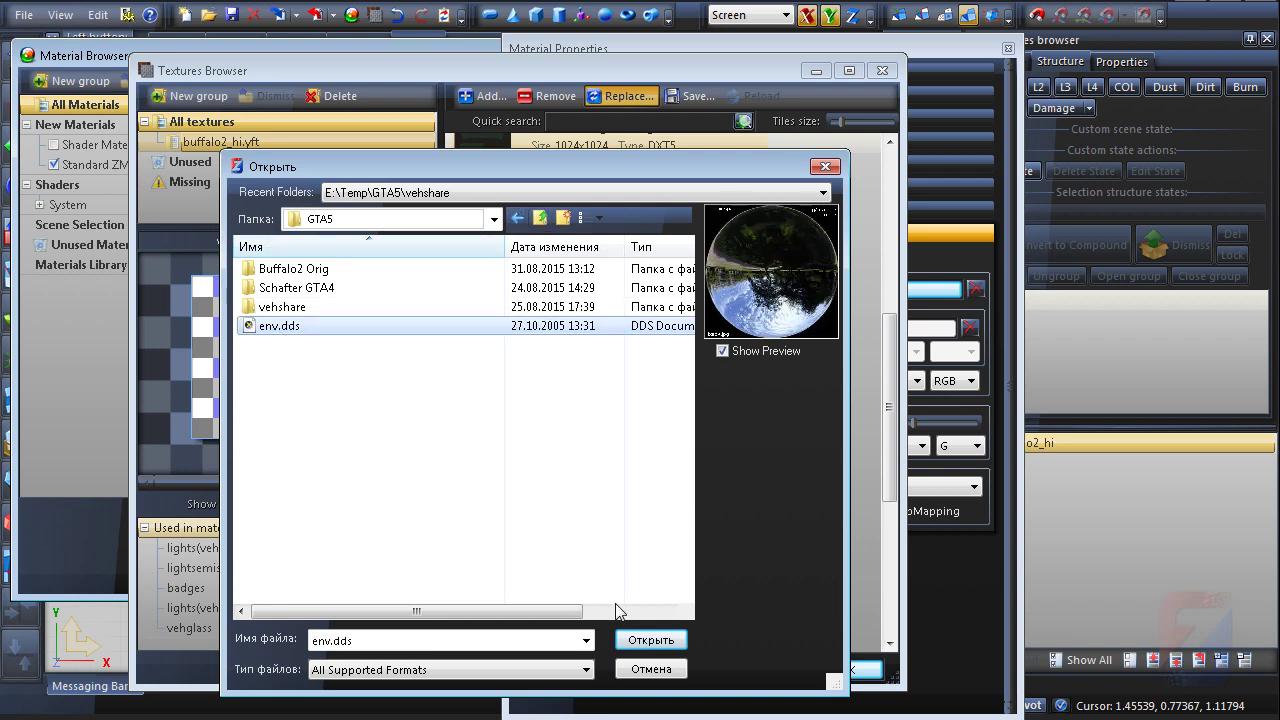
click(652, 640)
click(845, 668)
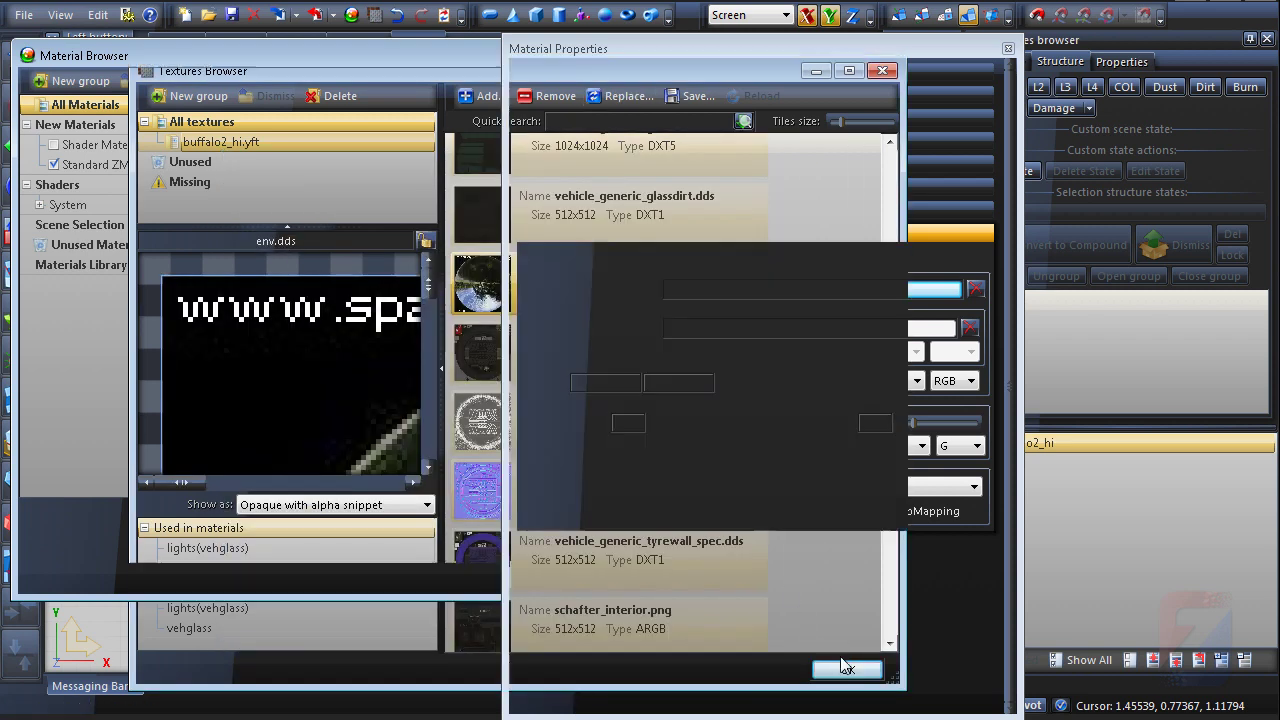
click(1008, 51)
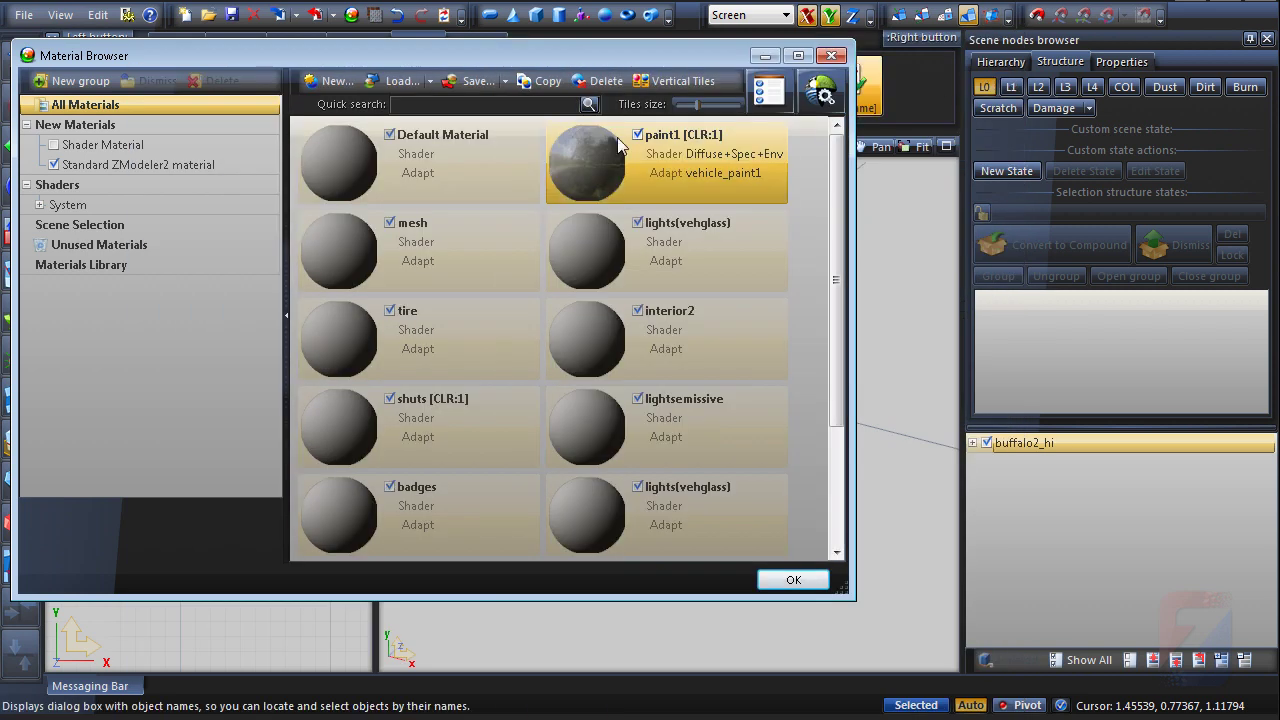
- Apply the GTAV vehicle generic preset vehicle_mesh to the mesh material
click(327, 248)
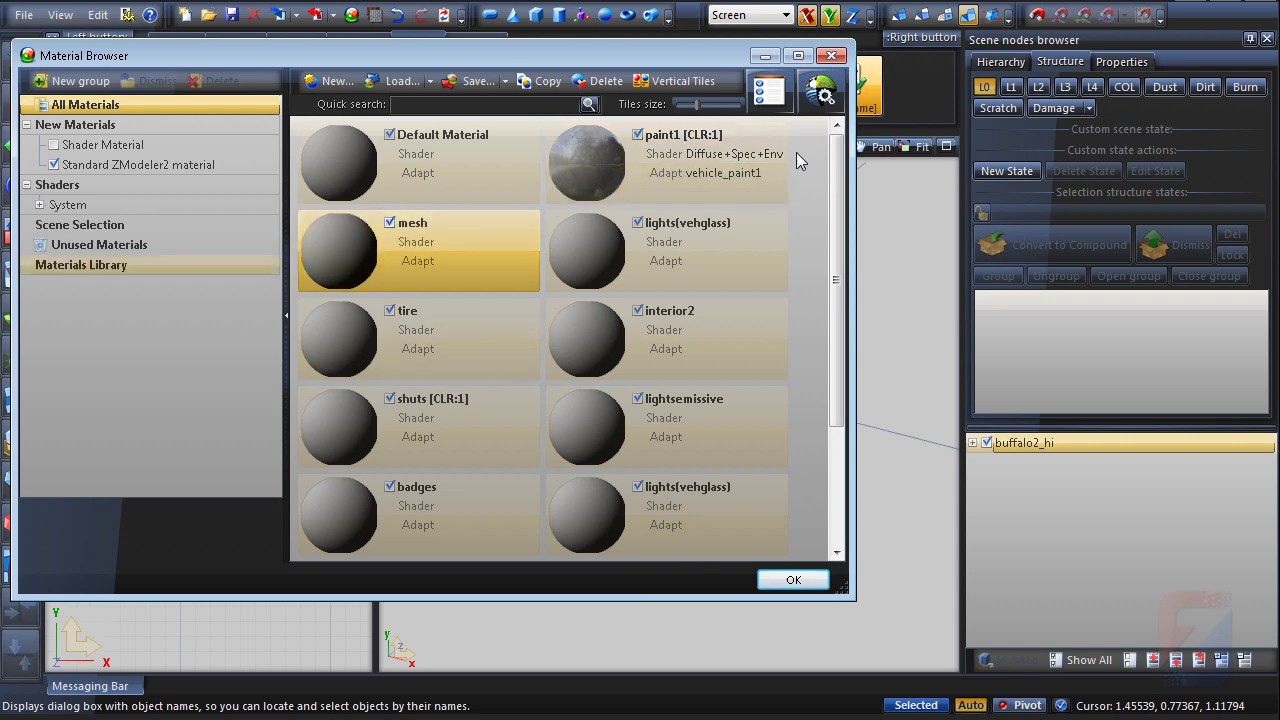
click(826, 94)
mouse_move(868, 151)
mouse_move(965, 174)
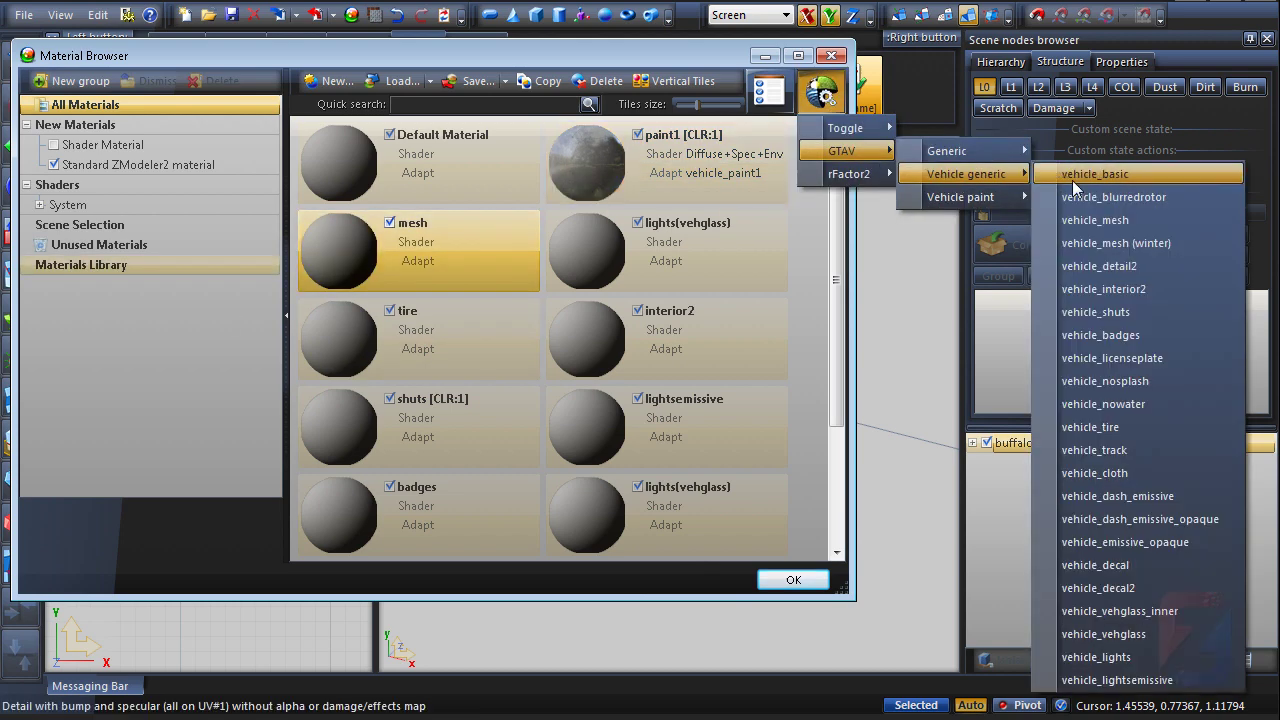
click(1095, 220)
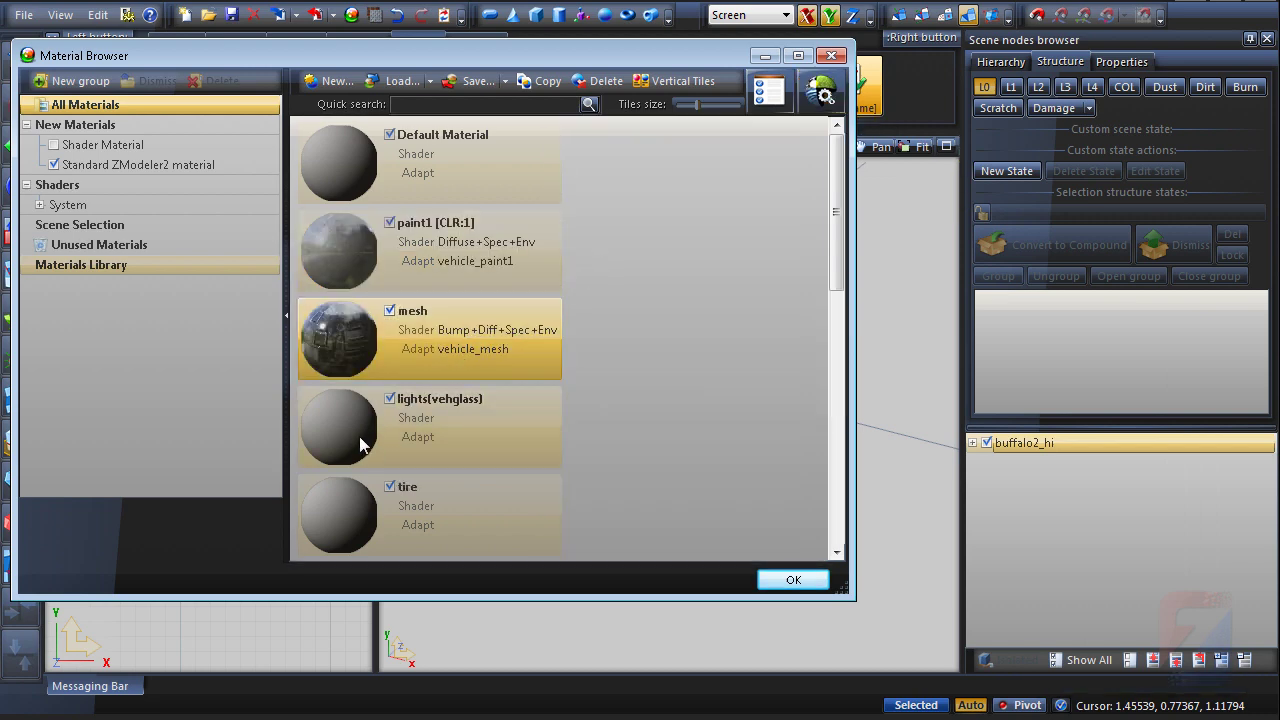
- Apply the GTAV vehicle generic preset vehicle_vehglass to the lights(vehglass) material listed after mesh
click(362, 446)
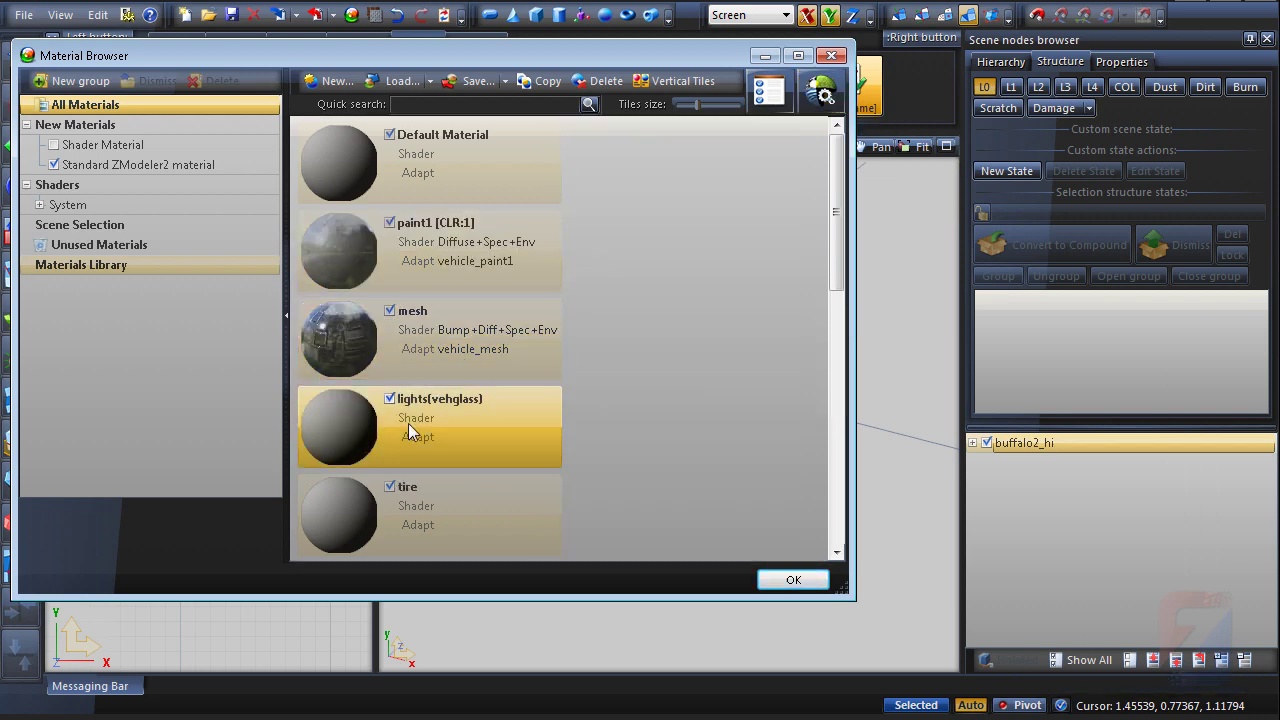
click(815, 104)
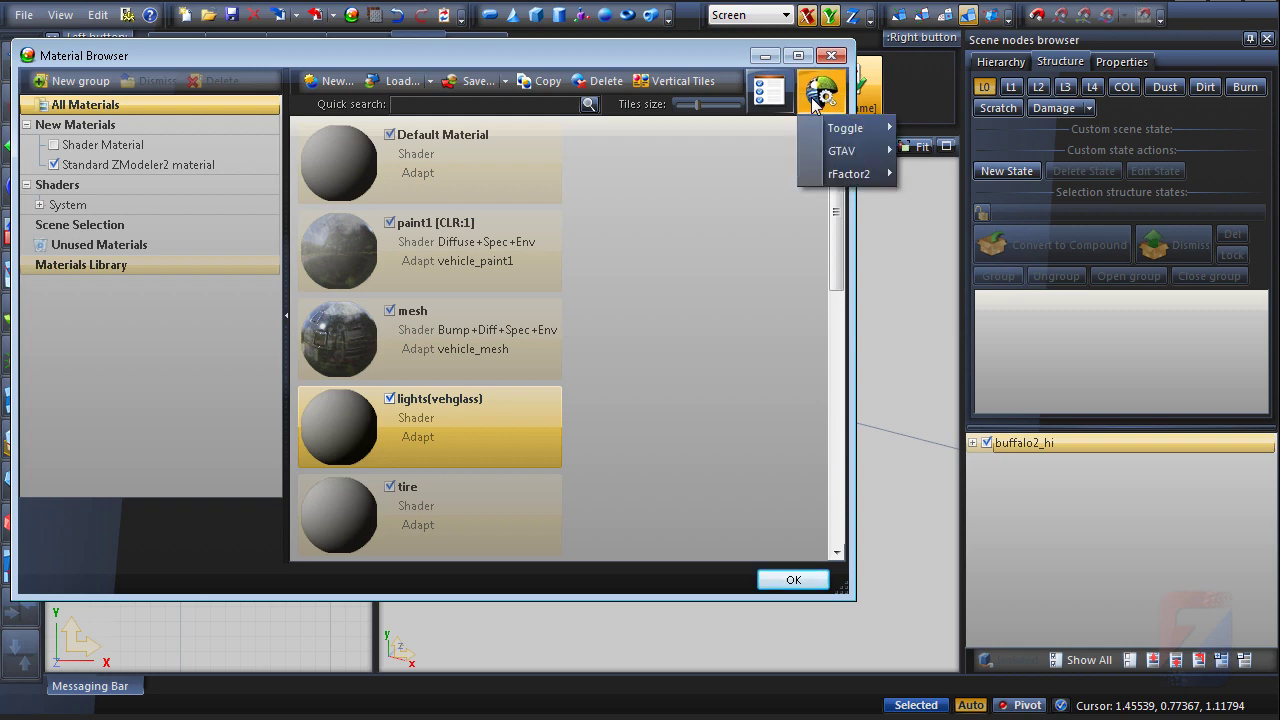
mouse_move(860, 151)
mouse_move(940, 178)
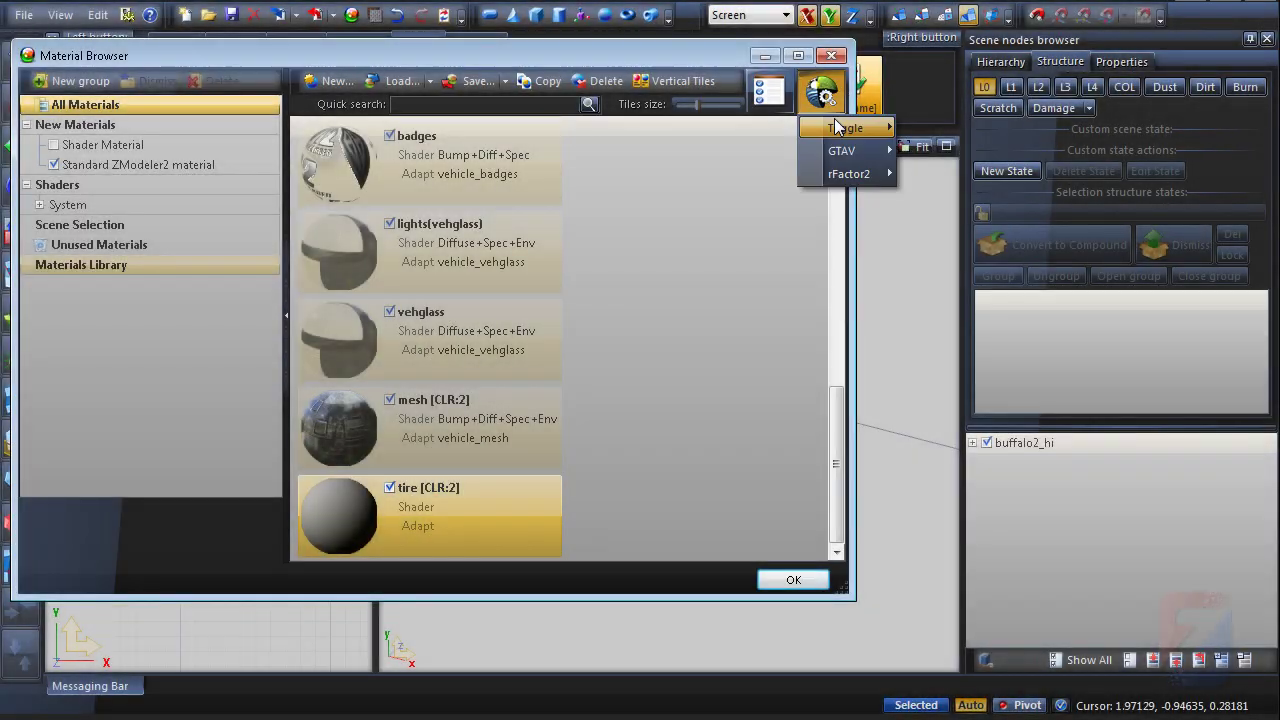
- Apply the GTAV vehicle generic preset vehicle_tire to the tire [CLR:2] material
mouse_move(860, 152)
mouse_move(974, 172)
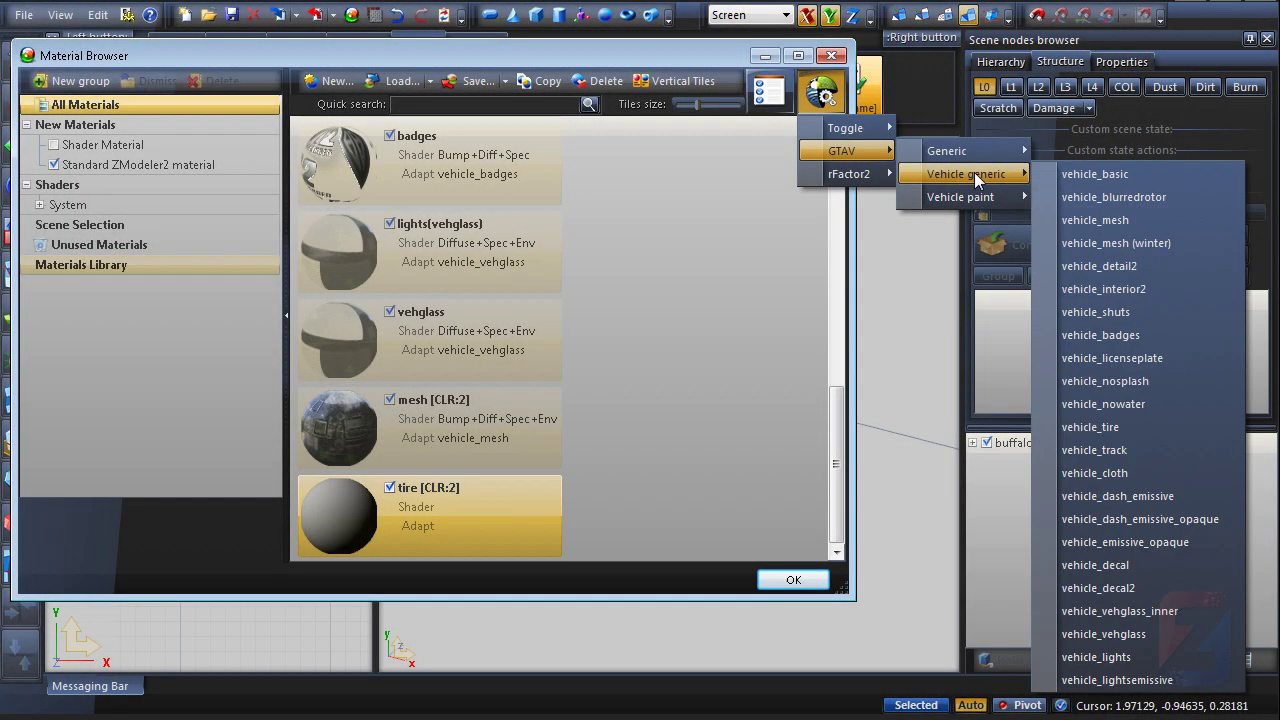
click(1127, 434)
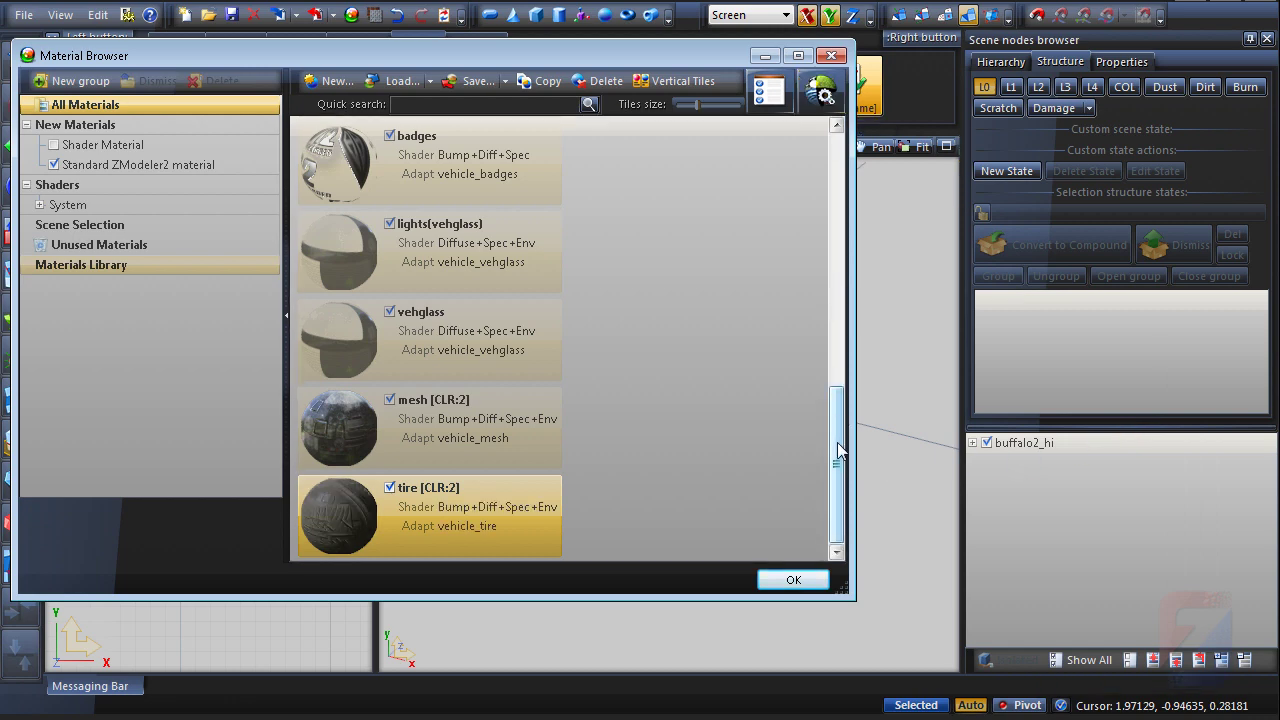
- Rename the tire [CLR:2] material to tire [PAINT:2]
click(455, 490)
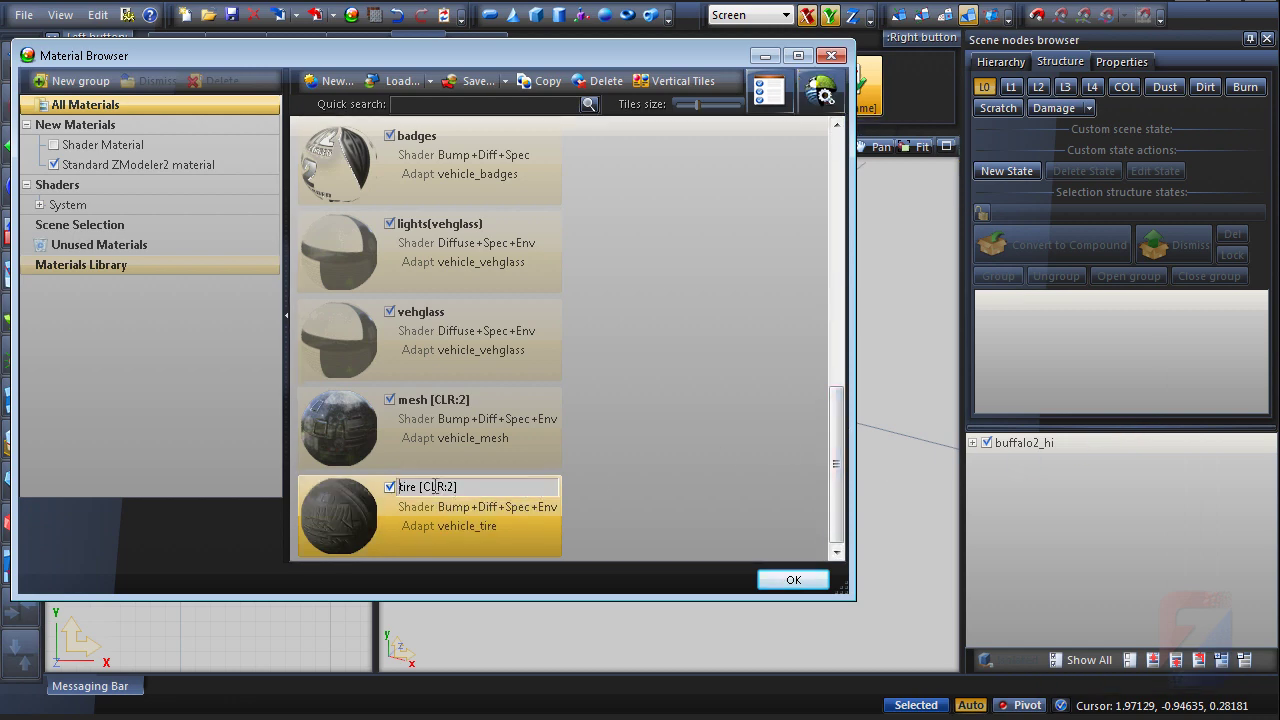
key(shift+Right)
key(shift+Right)
key(shift+Right)
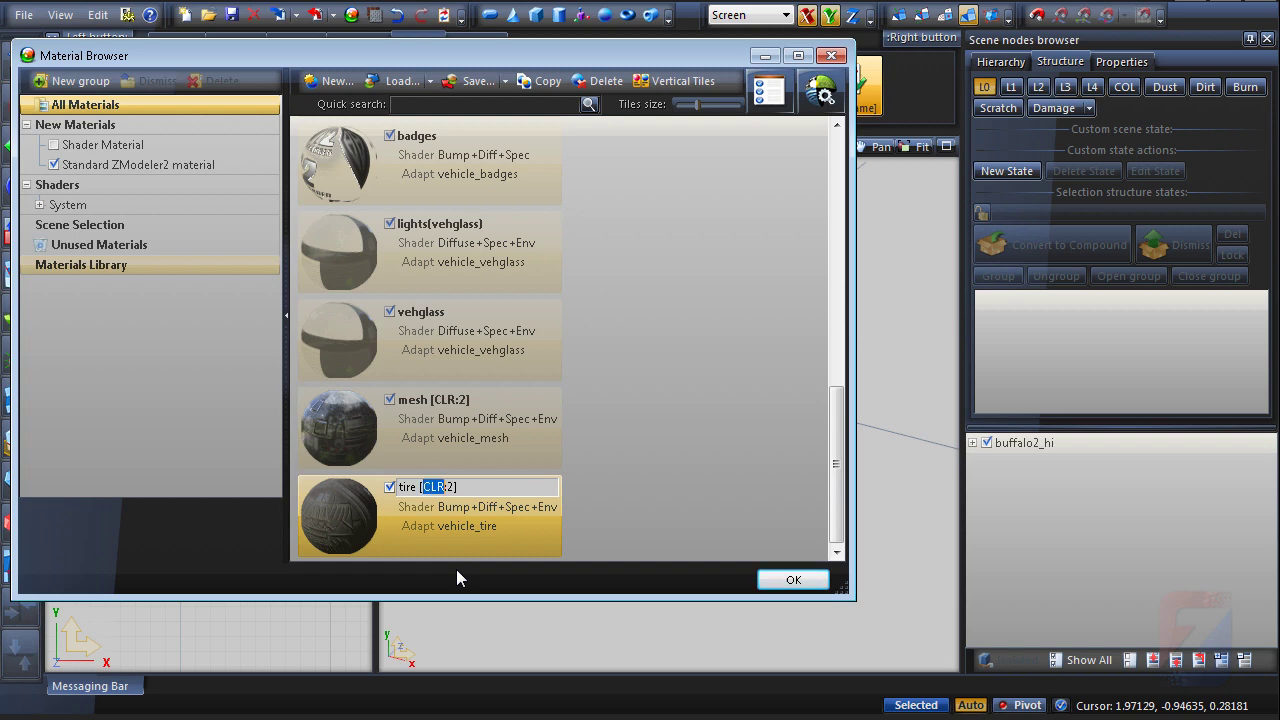
text(PA)
key(shift+Left)
key(shift+Left)
key(shift+Left)
key(shift+Left)
key(shift+Left)
key(Return)
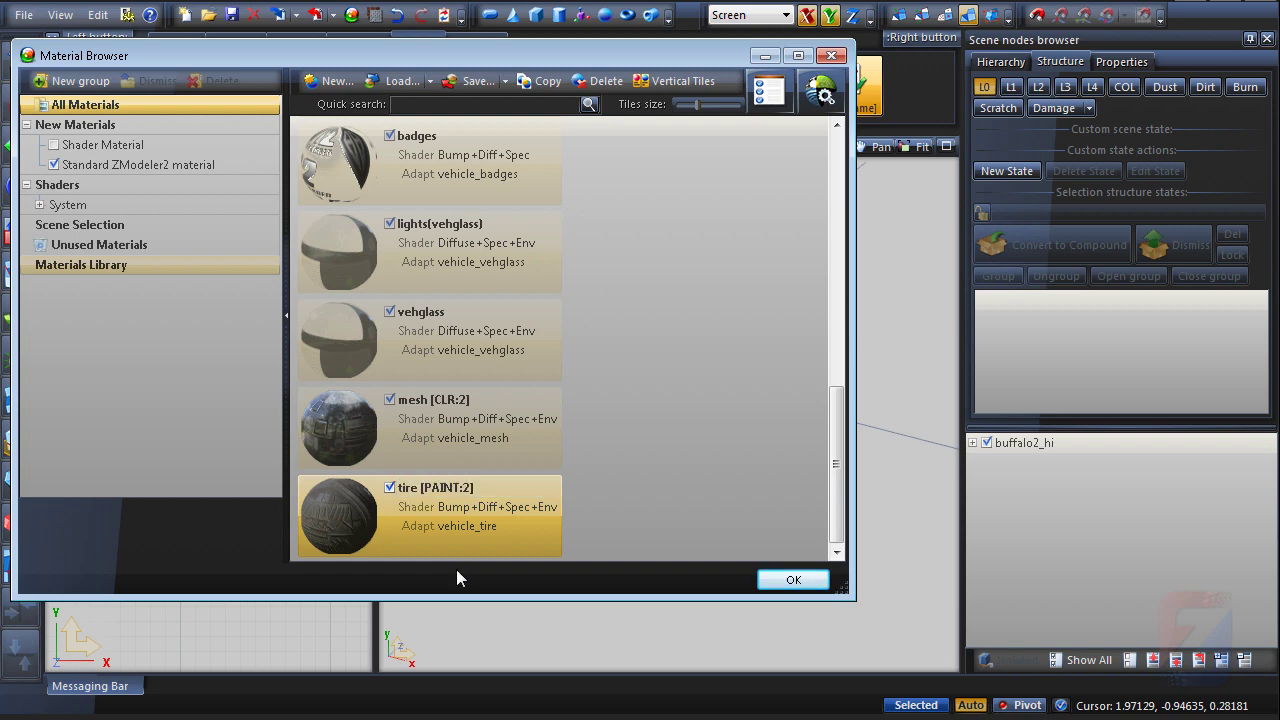
- Rename the mesh [CLR:2] material to mesh [PAINT:2]
click(430, 404)
key(shift+Right)
key(shift+Right)
key(shift+Right)
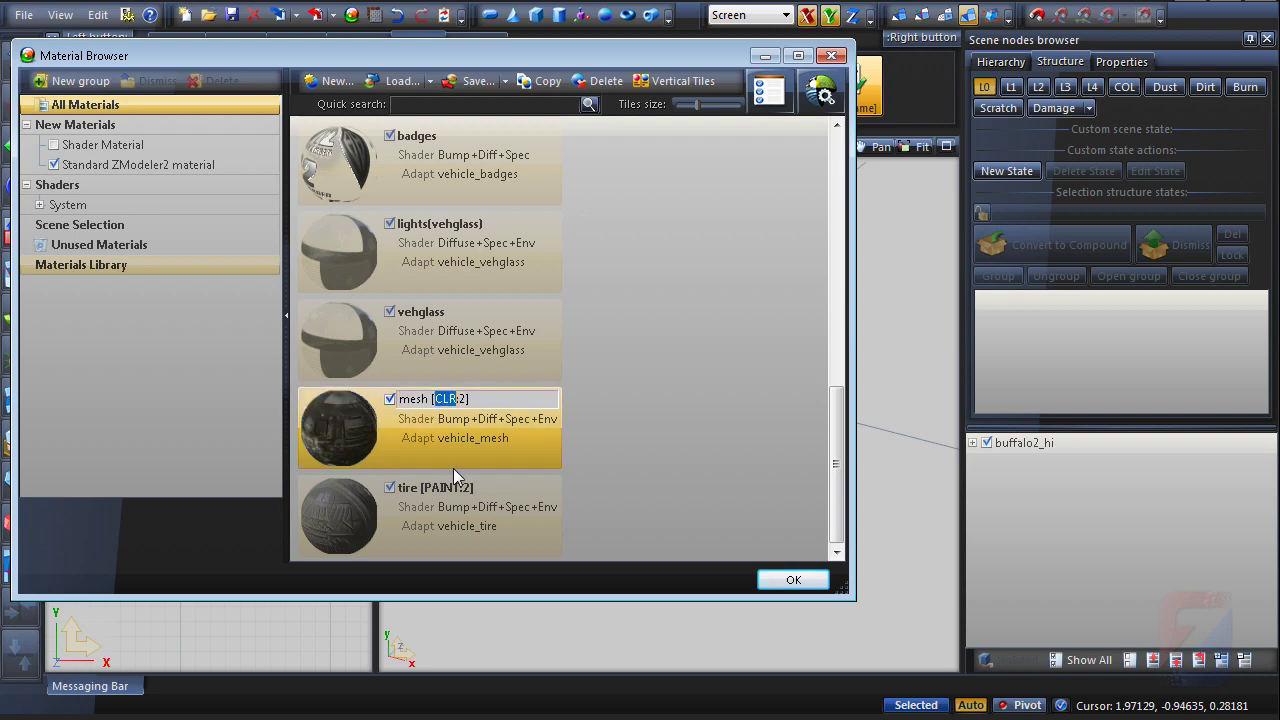
text(PAINT)
key(Return)
- Rename the shuts [CLR:1] material to shuts [PAINT:1]
drag(840, 441, 840, 300)
click(437, 355)
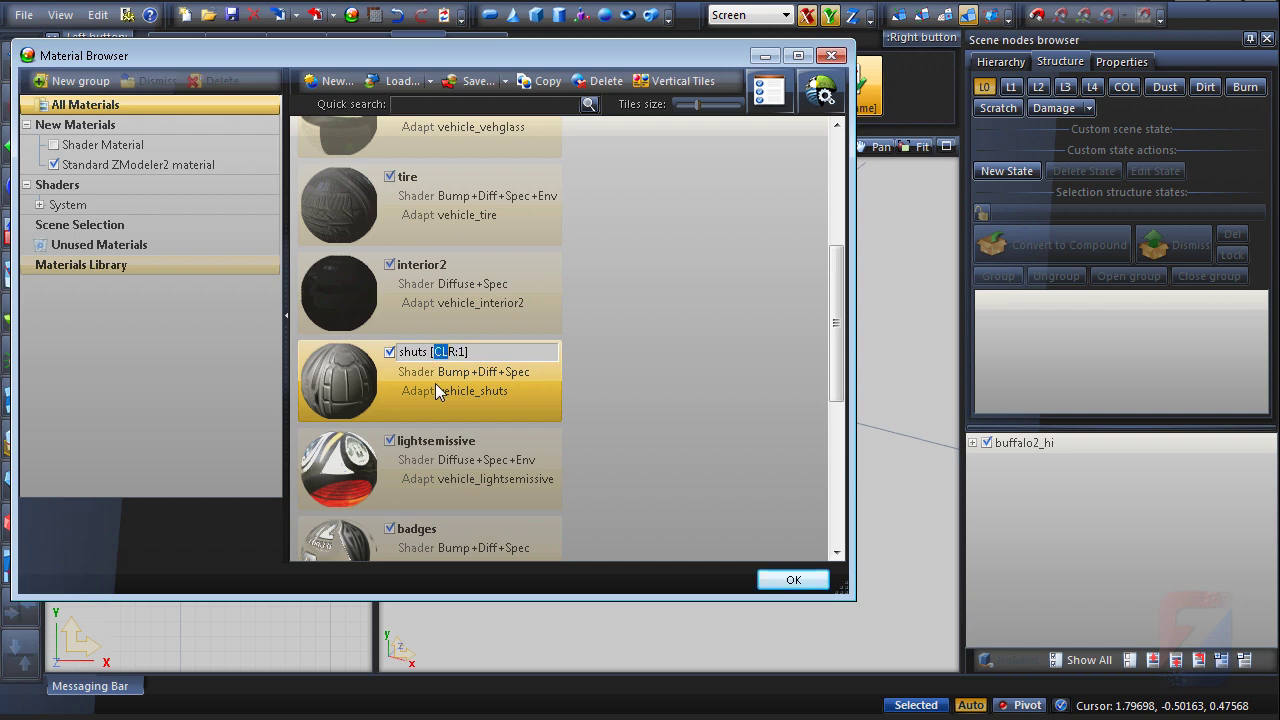
key(shift+Right)
text(PAINT)
key(Return)
- Rename the paint1 [CLR:1] material to paint1 [PAINT:1]
drag(838, 366, 840, 240)
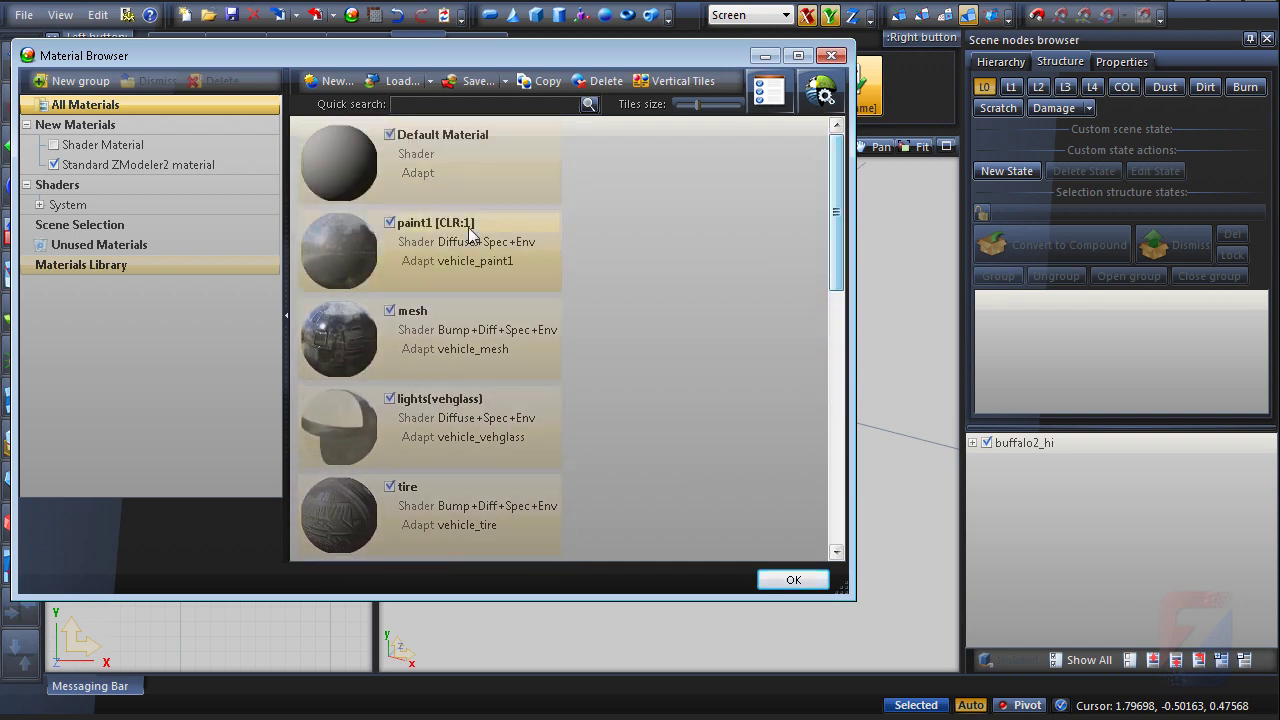
click(448, 227)
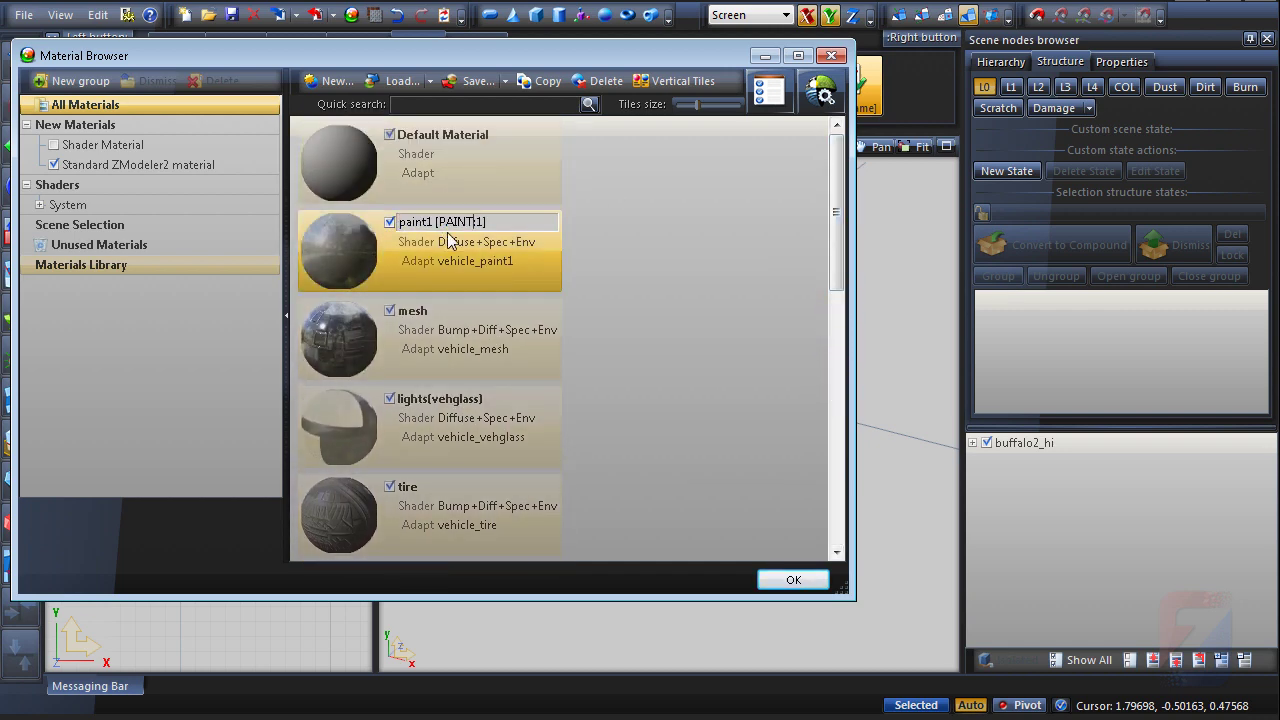
key(Return)
- Review the texture layers assigned to the paint1 [PAINT:1] material
click(772, 94)
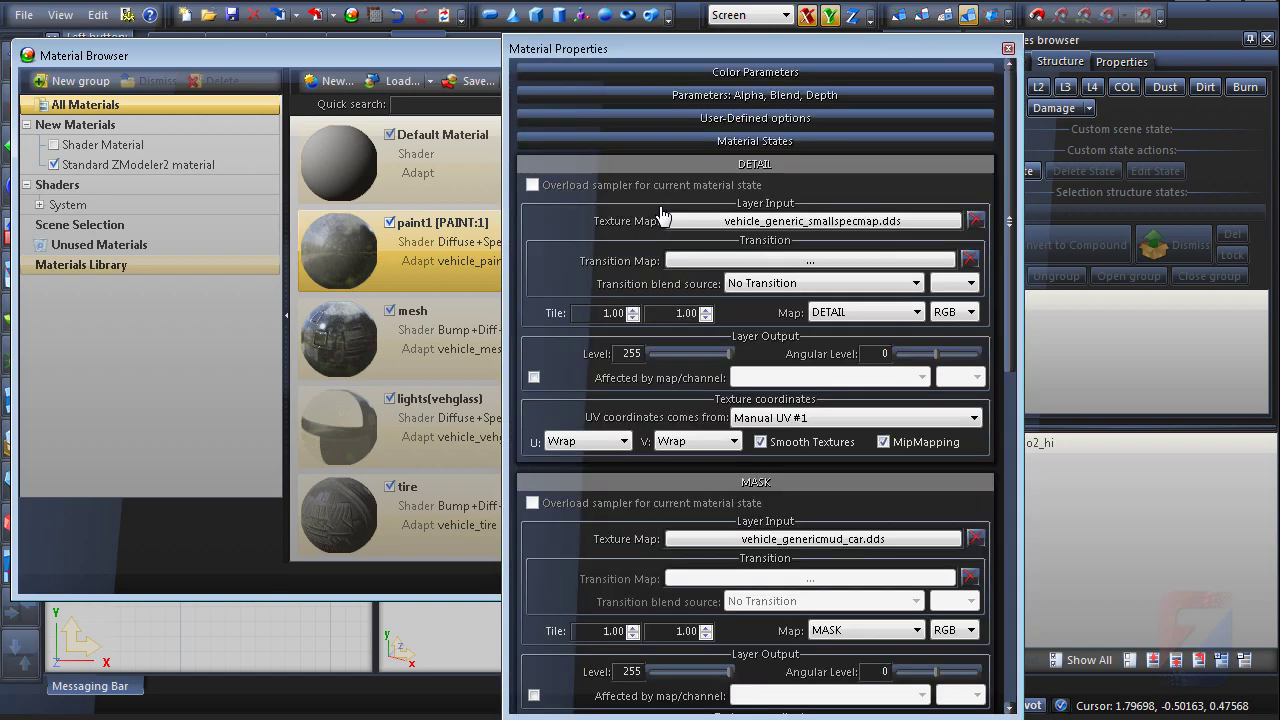
scroll(612, 250, down, 3)
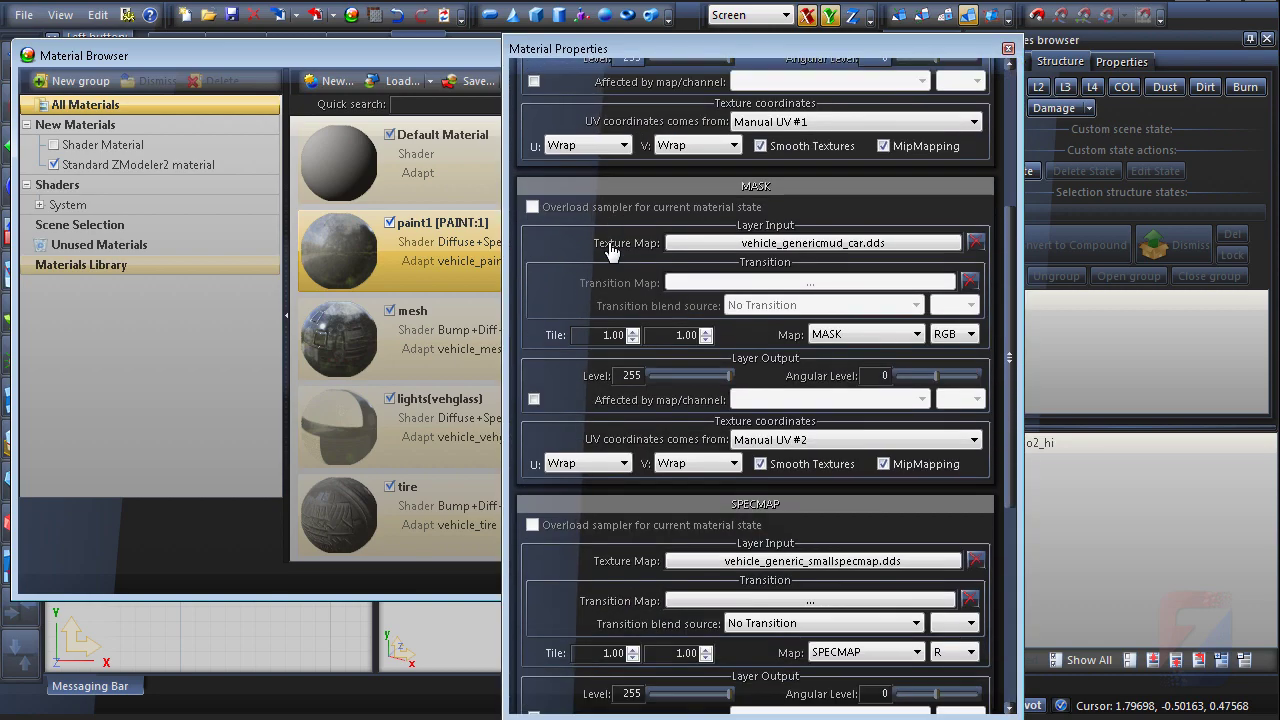
scroll(594, 341, down, 2)
click(1008, 49)
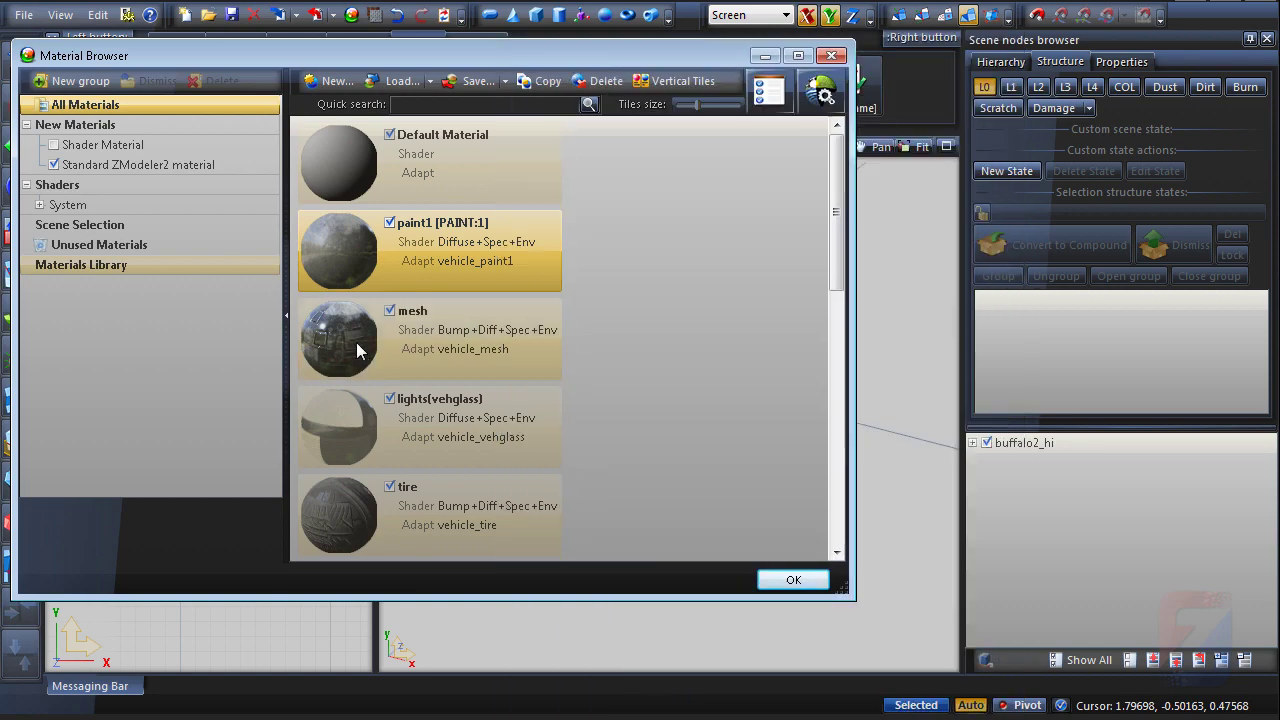
- Review the mesh material's bump, mask and specular texture layers, and close the material browser
key(Down)
click(770, 92)
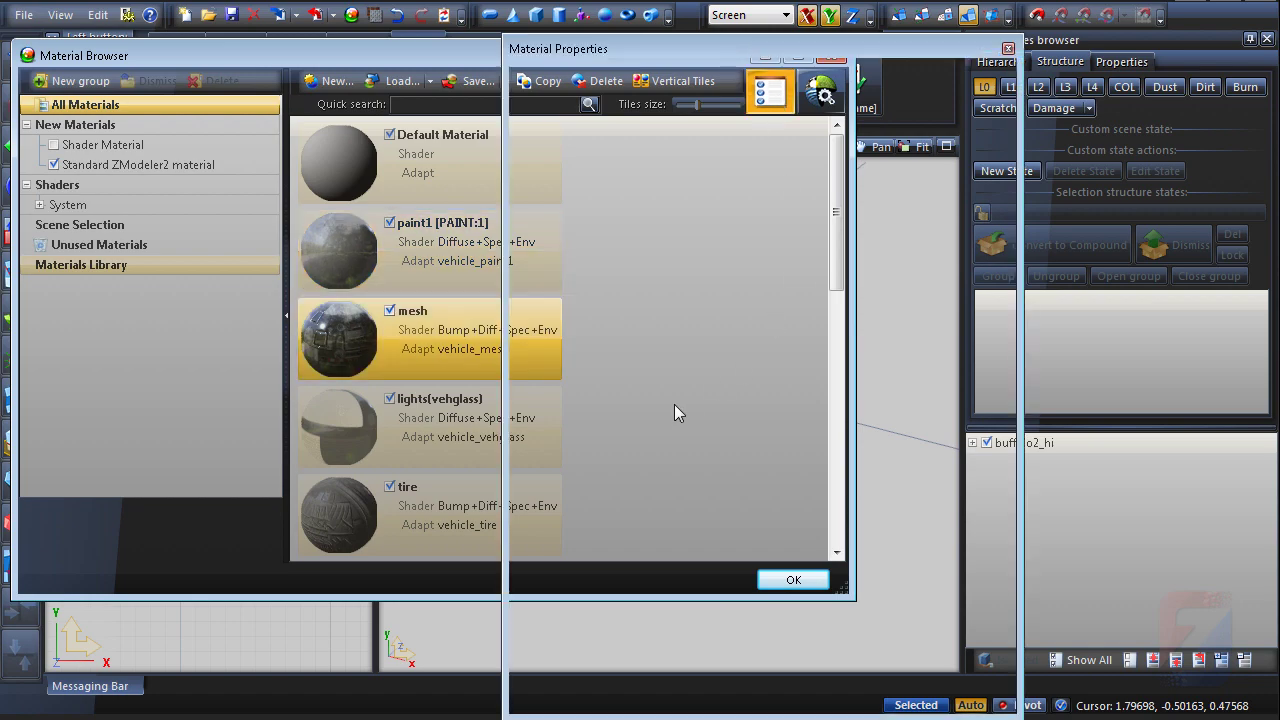
scroll(545, 520, down, 10)
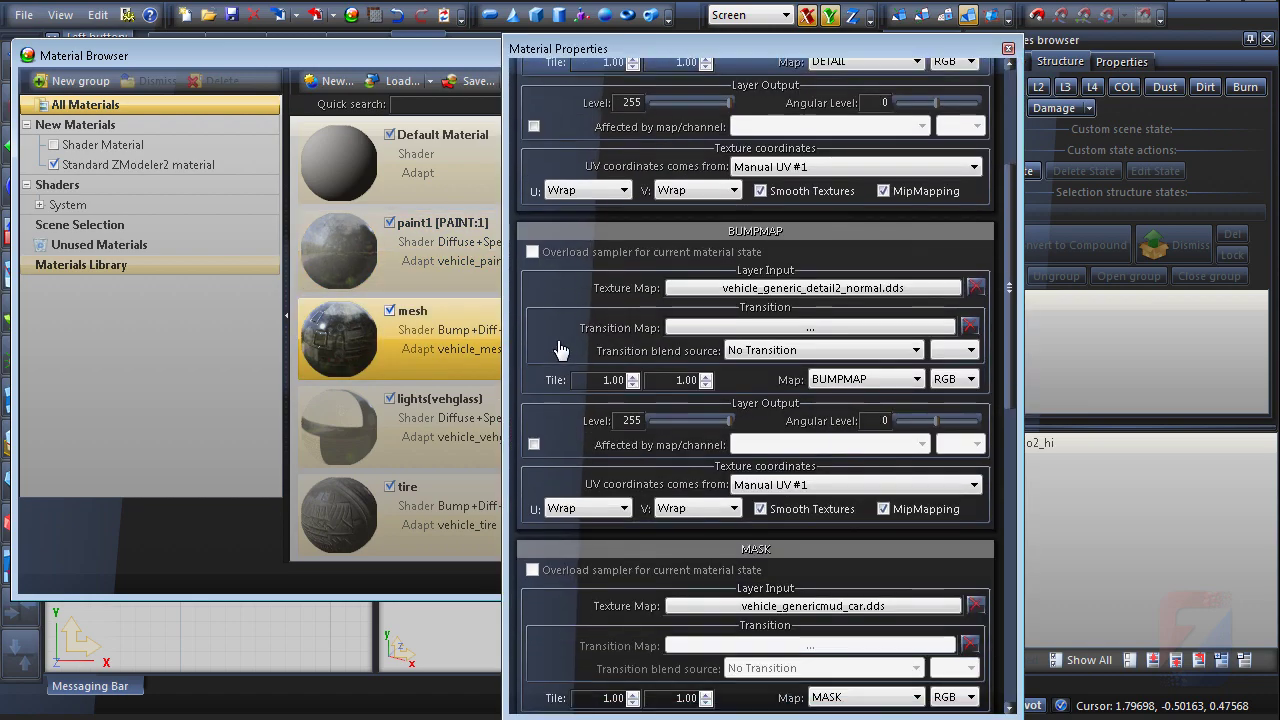
scroll(640, 260, down, 1)
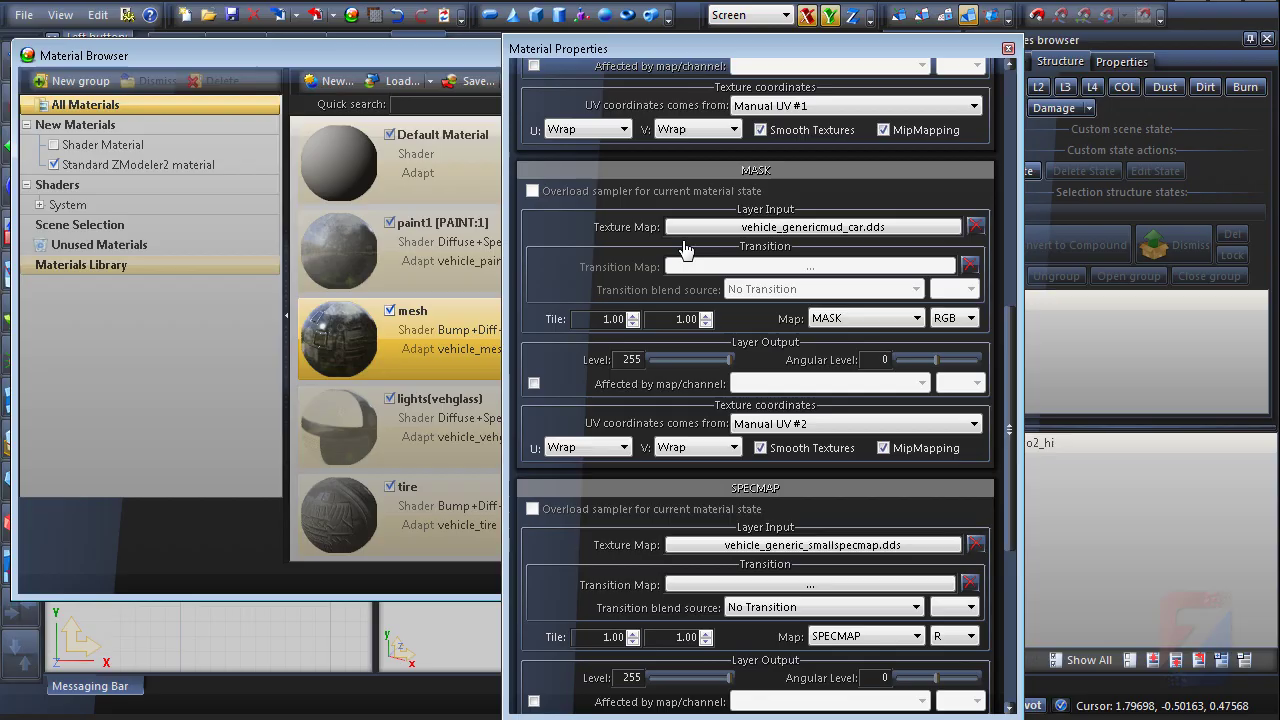
click(1008, 48)
click(832, 58)
- Maximize the perspective view and preview the Dirt and Dust effects on the car body from both sides
middle_drag(740, 440, 800, 420)
click(946, 146)
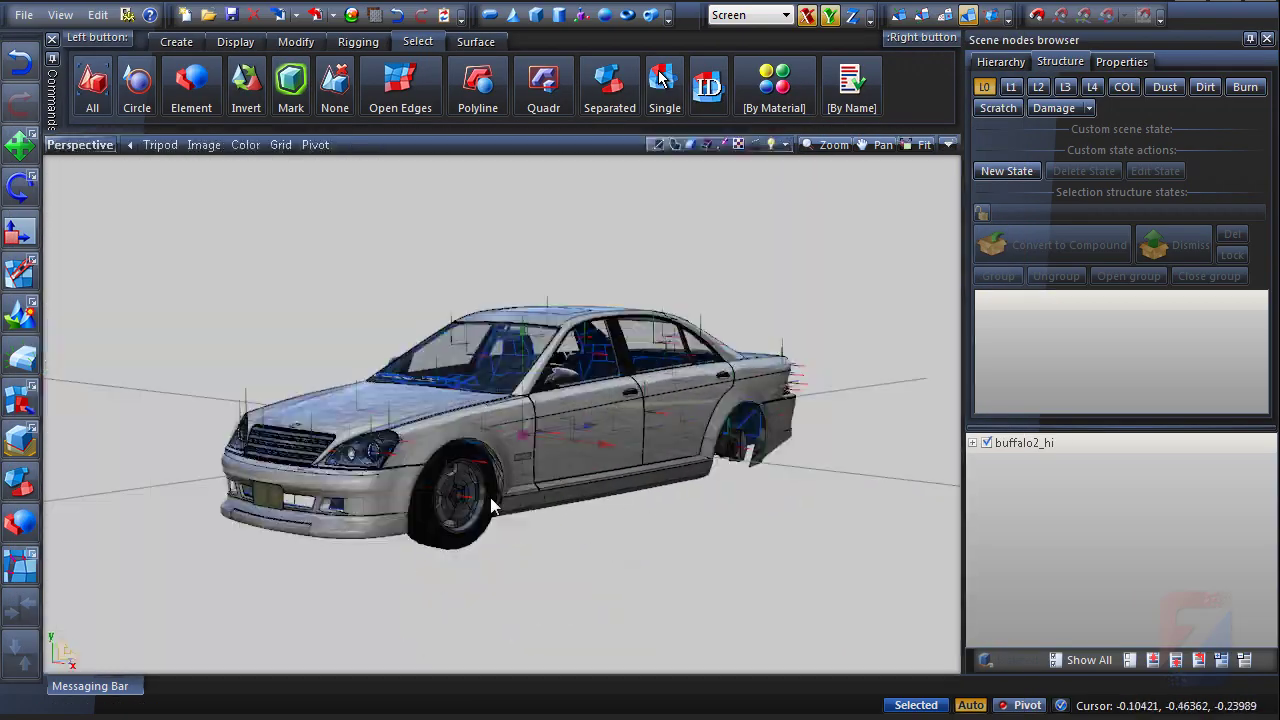
scroll(605, 457, up, 5)
middle_drag(605, 457, 705, 447)
click(1207, 89)
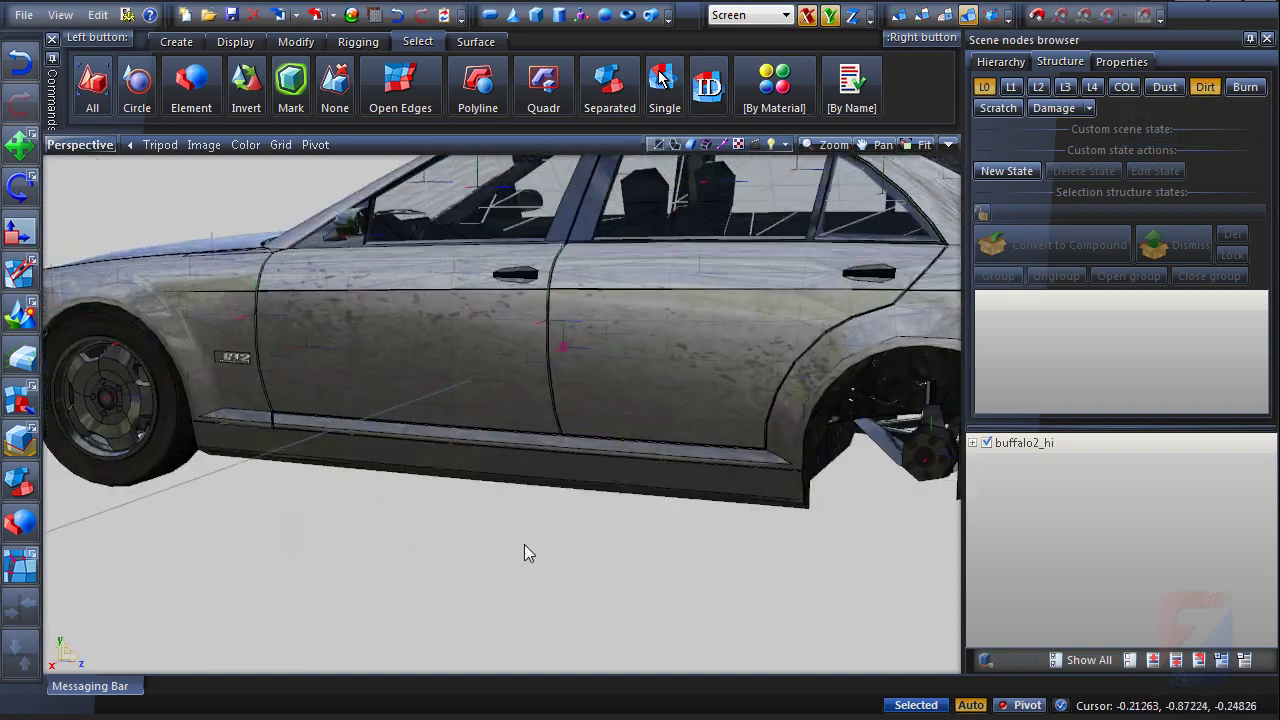
click(1166, 89)
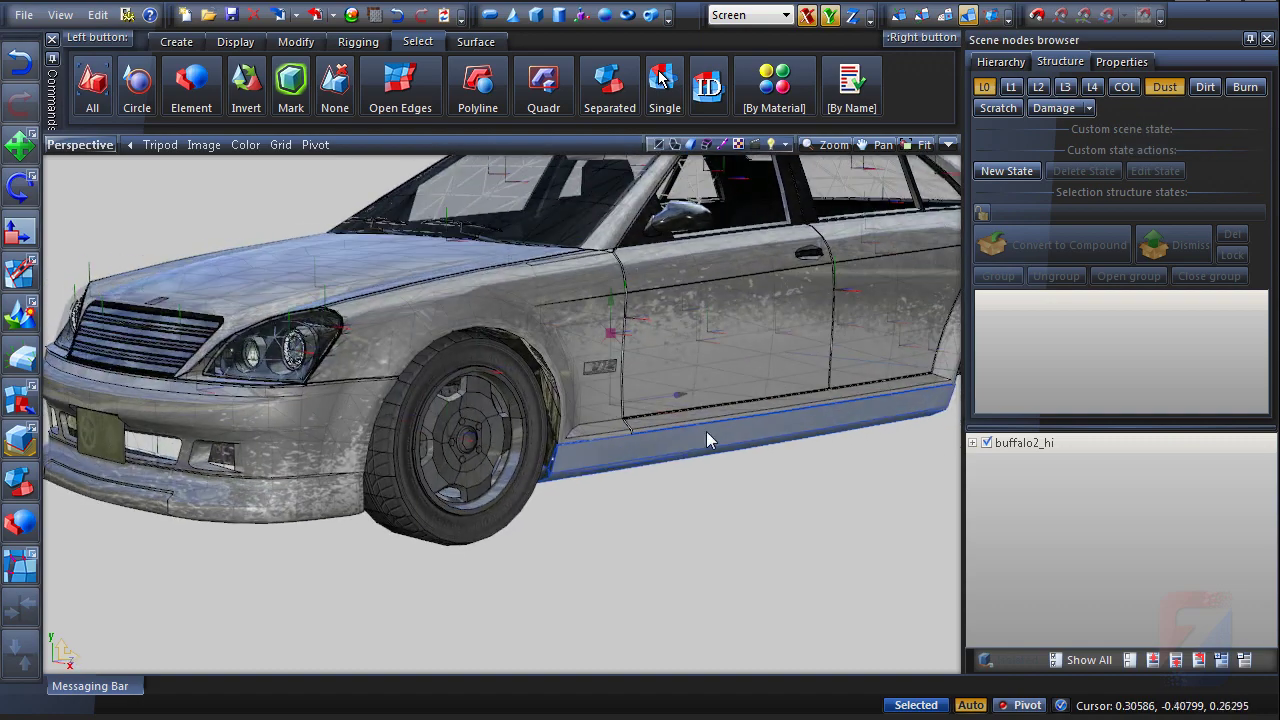
middle_drag(706, 431, 966, 412)
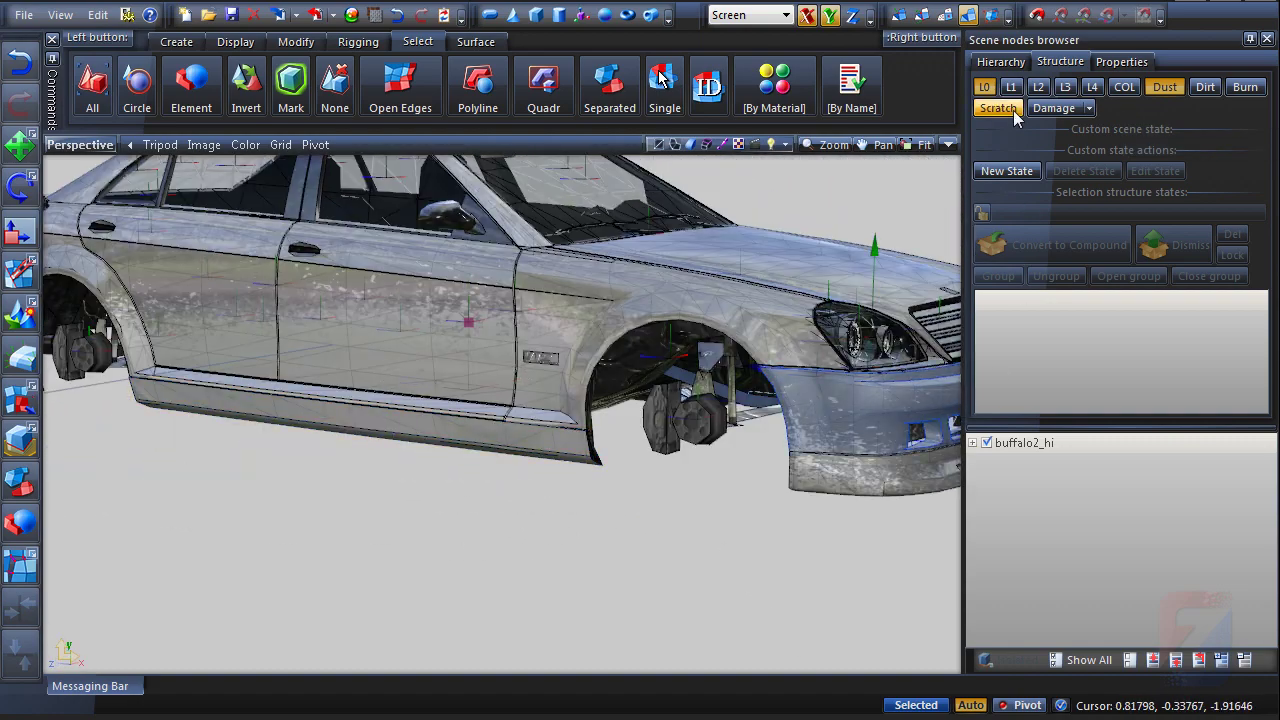
- Preview the car body with the Dirt and Burn effects
click(1203, 88)
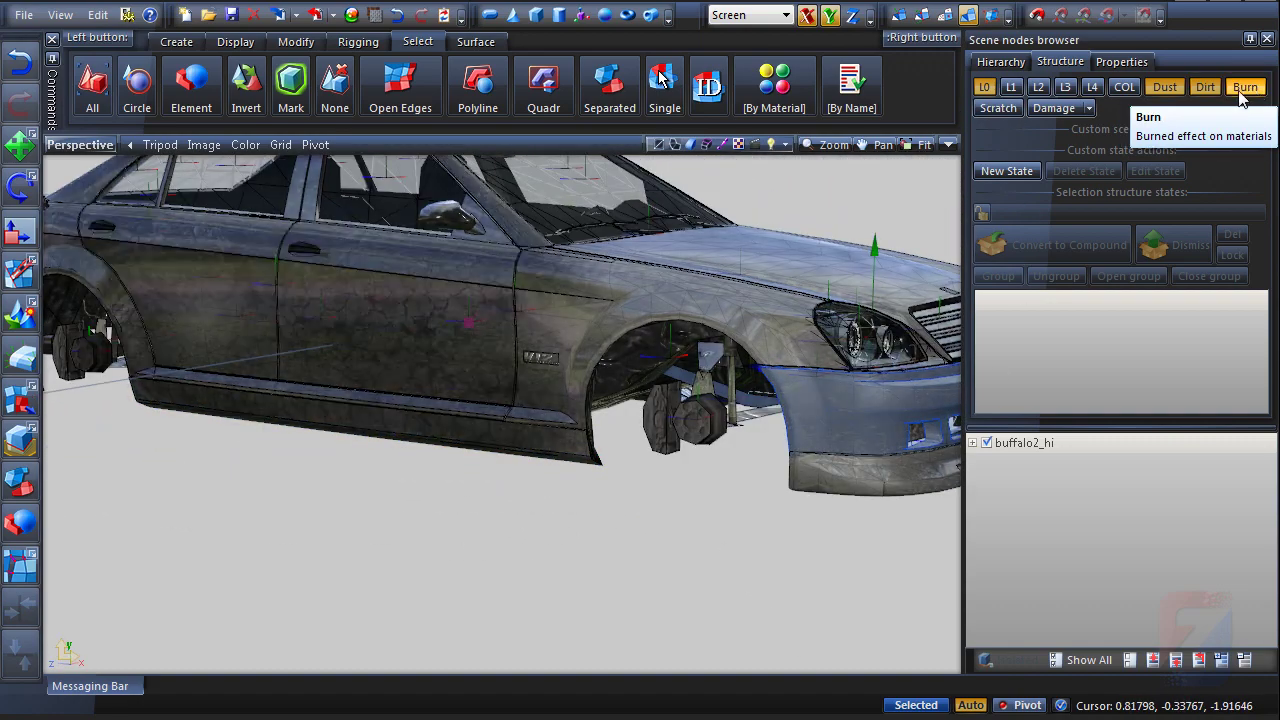
click(1245, 87)
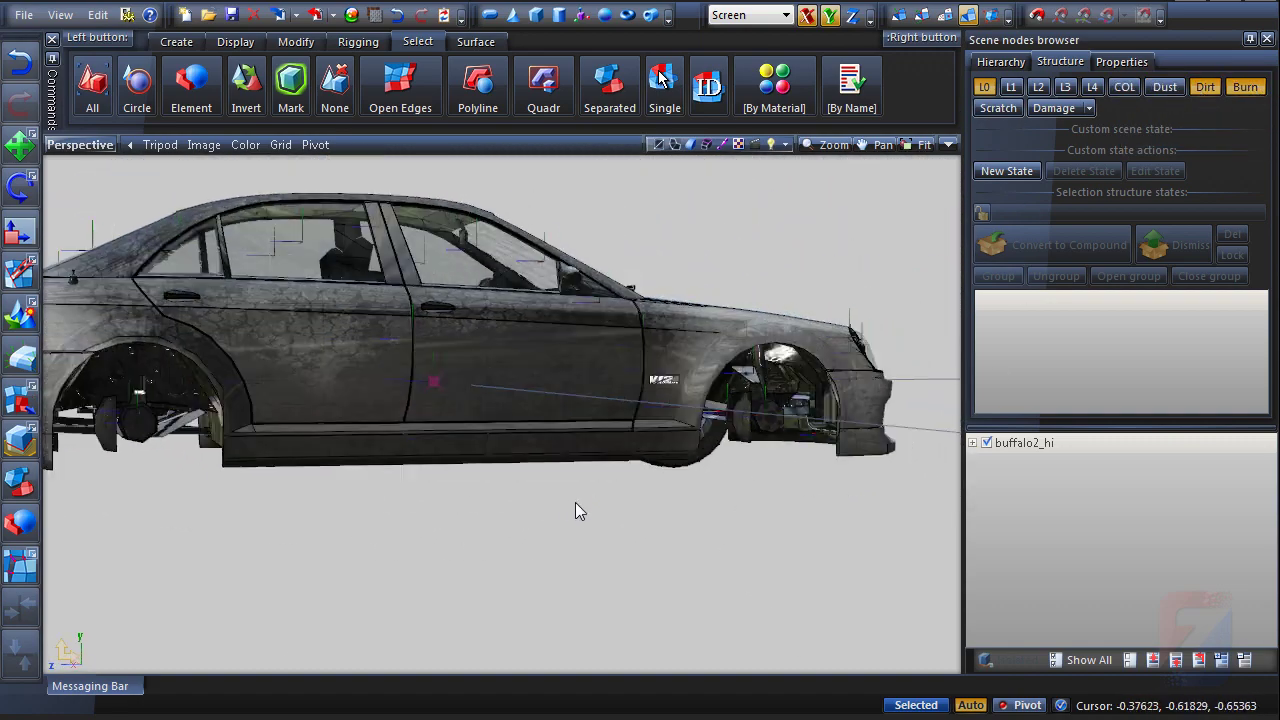
middle_drag(575, 502, 354, 500)
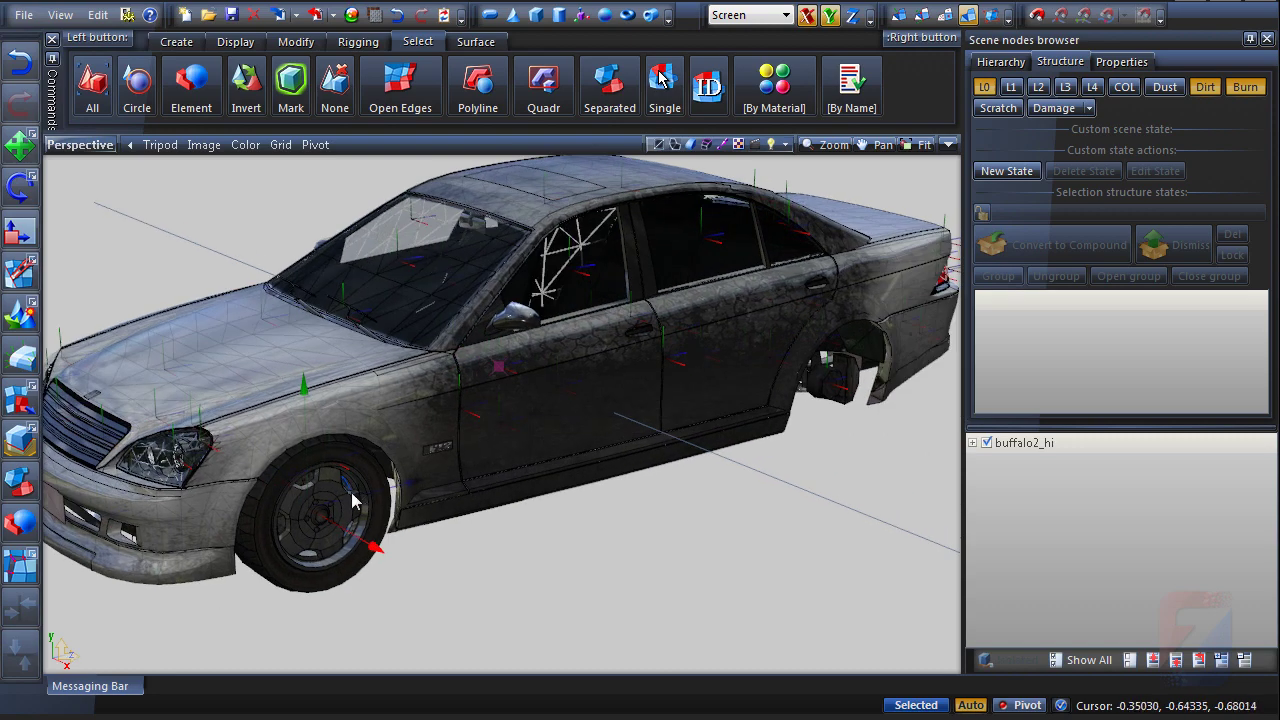
- Open the paint1 material's advanced shader colors, choose Burn, Rust and make that effect Matted
click(352, 16)
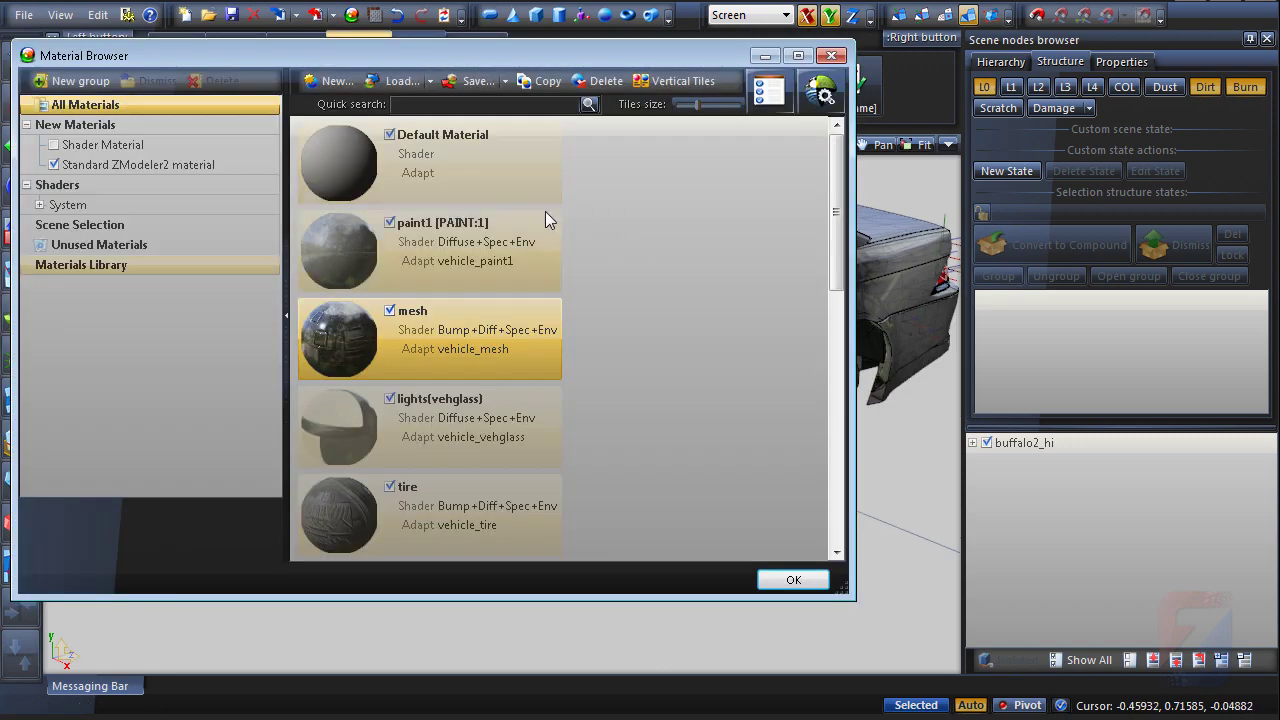
click(332, 252)
click(770, 95)
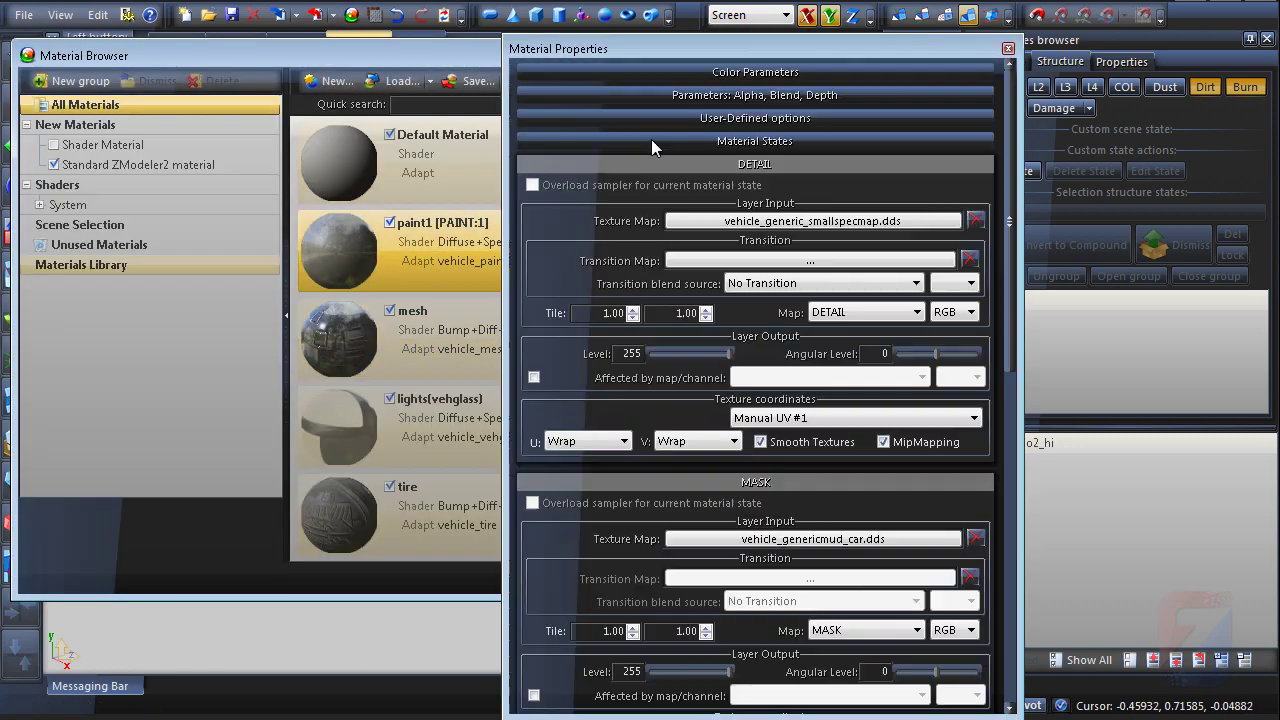
click(658, 76)
click(600, 153)
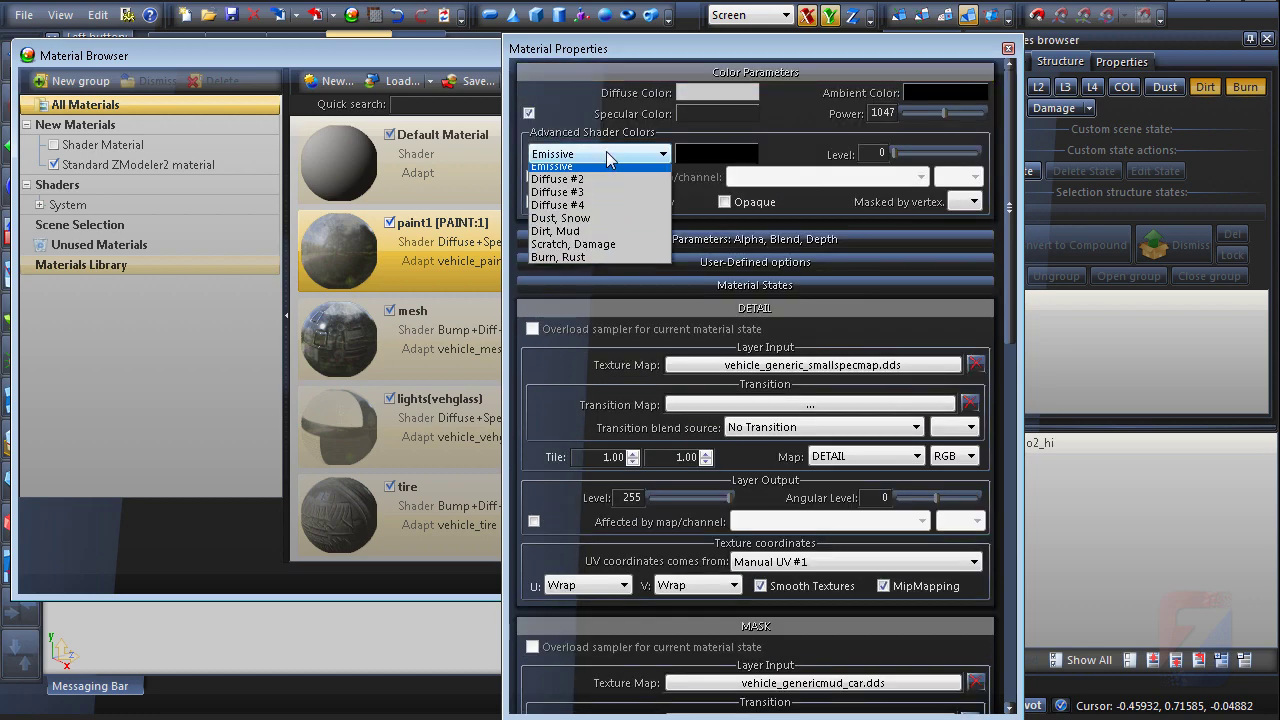
click(585, 262)
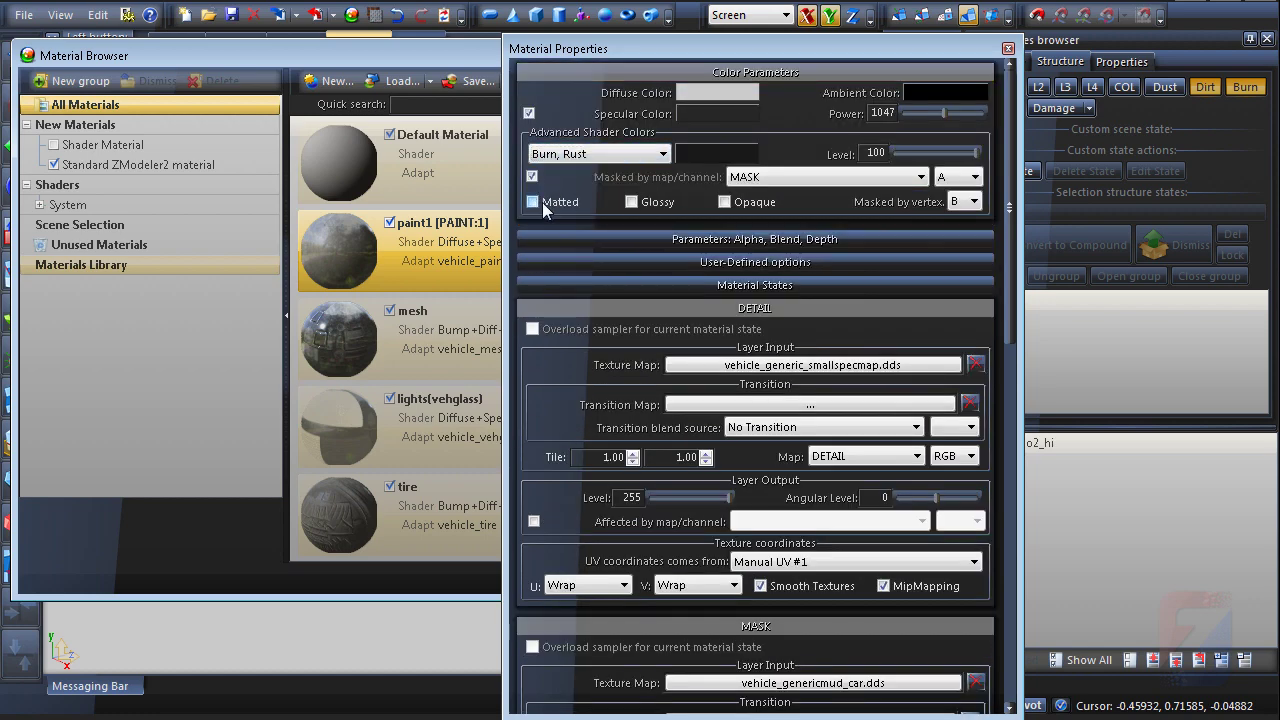
click(1007, 51)
click(831, 56)
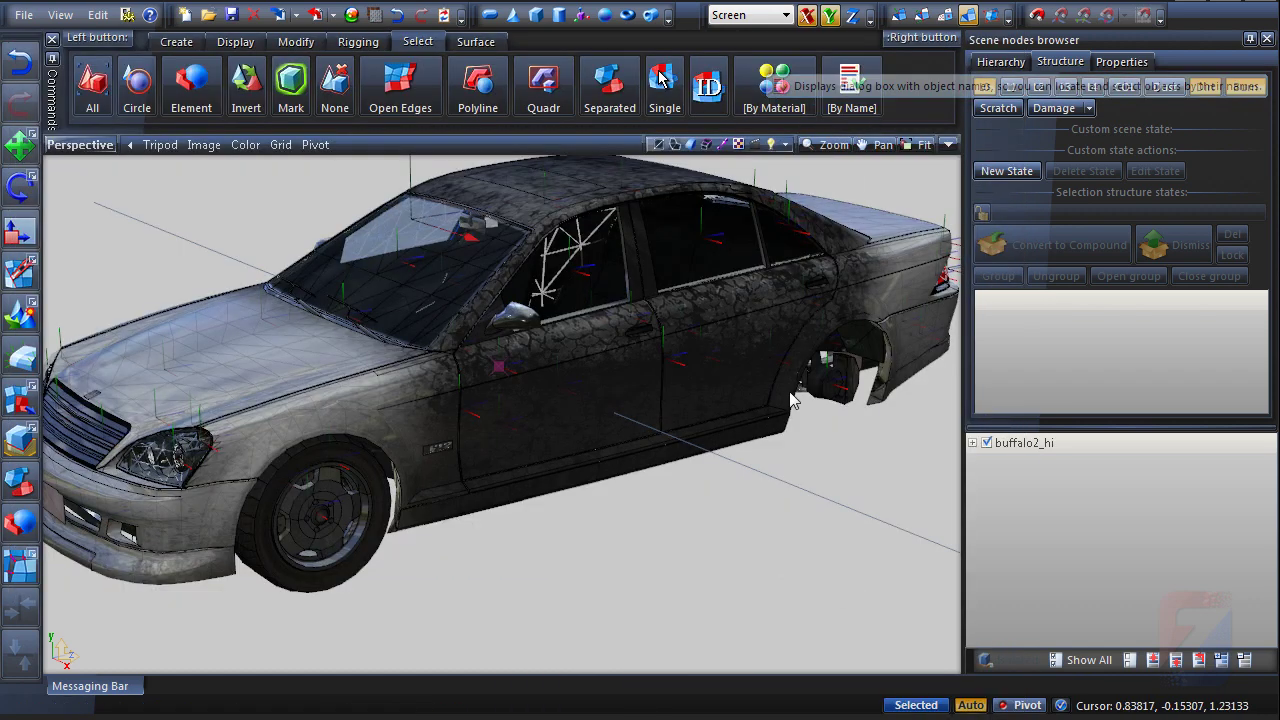
- Inspect the burned paint from the front of the car and turn off the Dirt and Burn effects
middle_drag(845, 425, 481, 597)
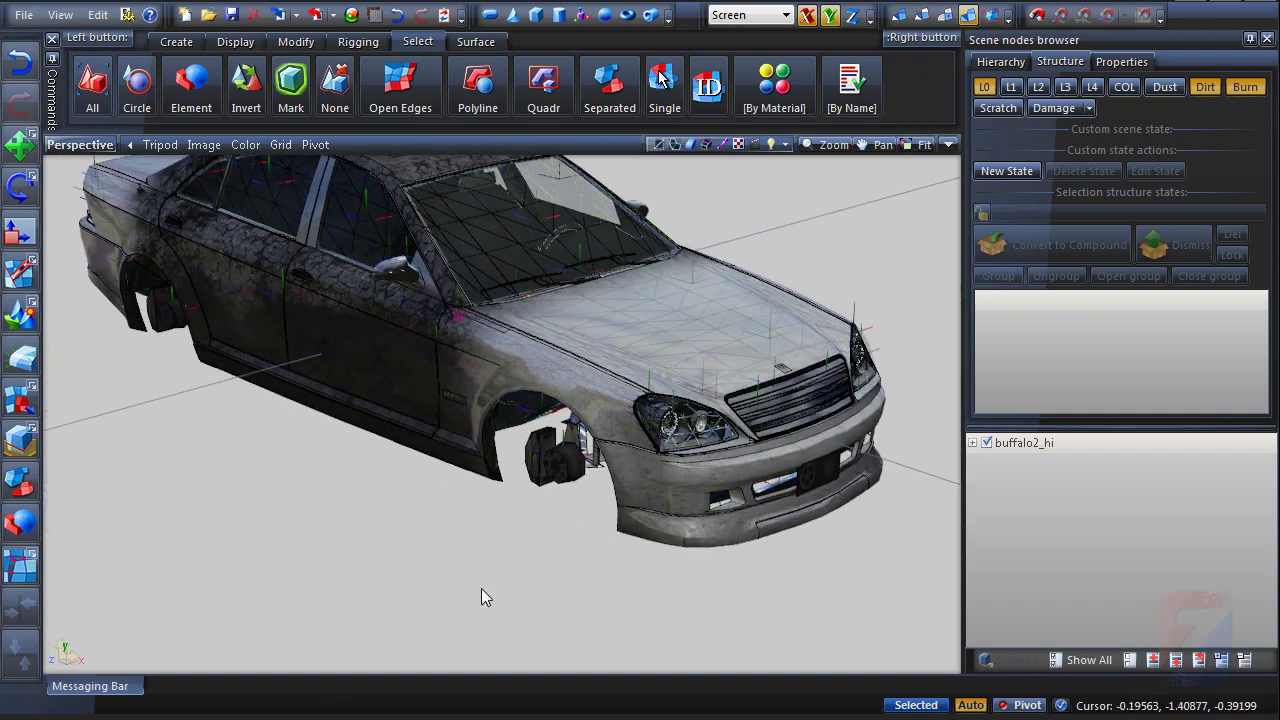
click(1205, 87)
click(1245, 87)
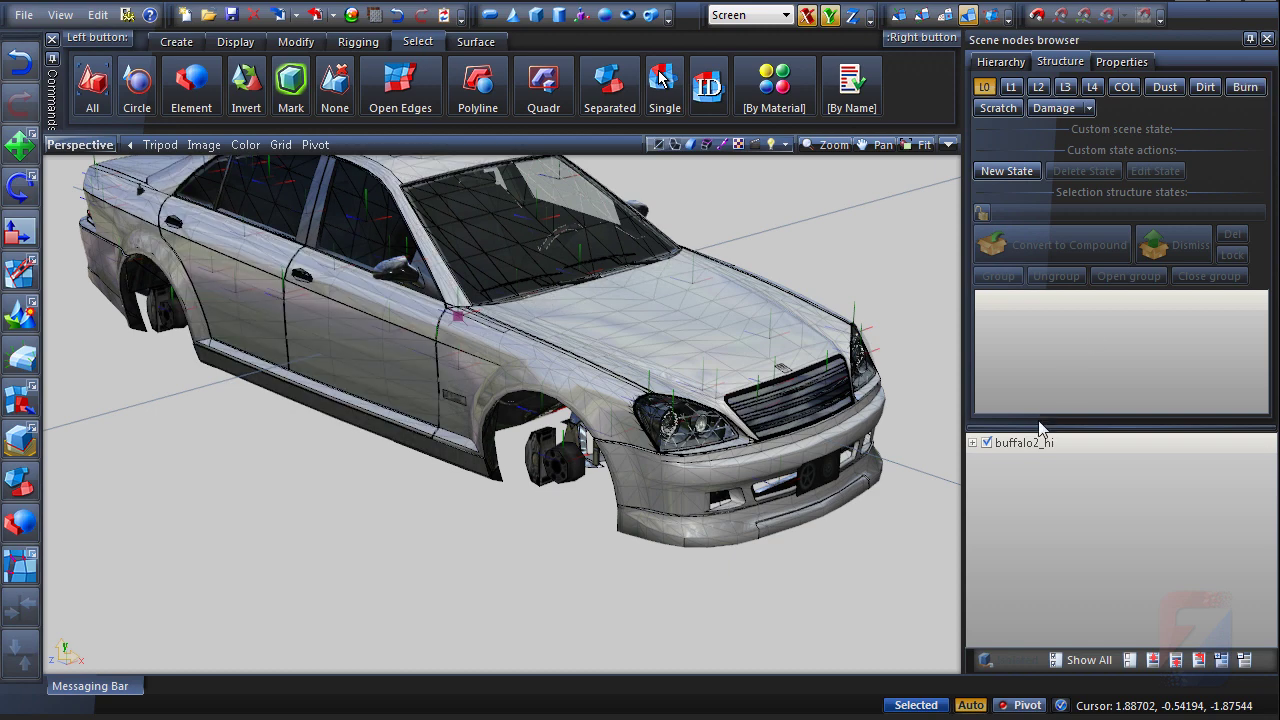
- Expand the chassis node in an enlarged scene tree and isolate the headlight_l object
drag(1044, 430, 1036, 335)
click(972, 356)
click(985, 376)
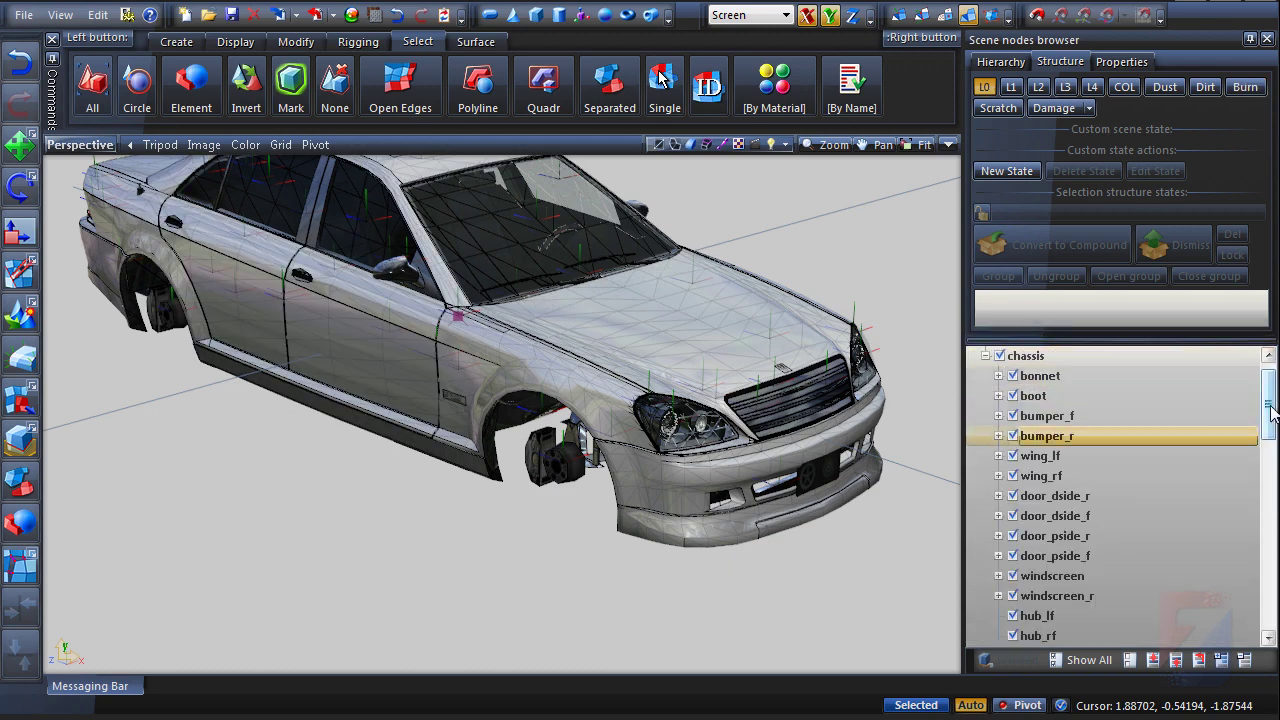
drag(1272, 412, 1274, 500)
click(1050, 535)
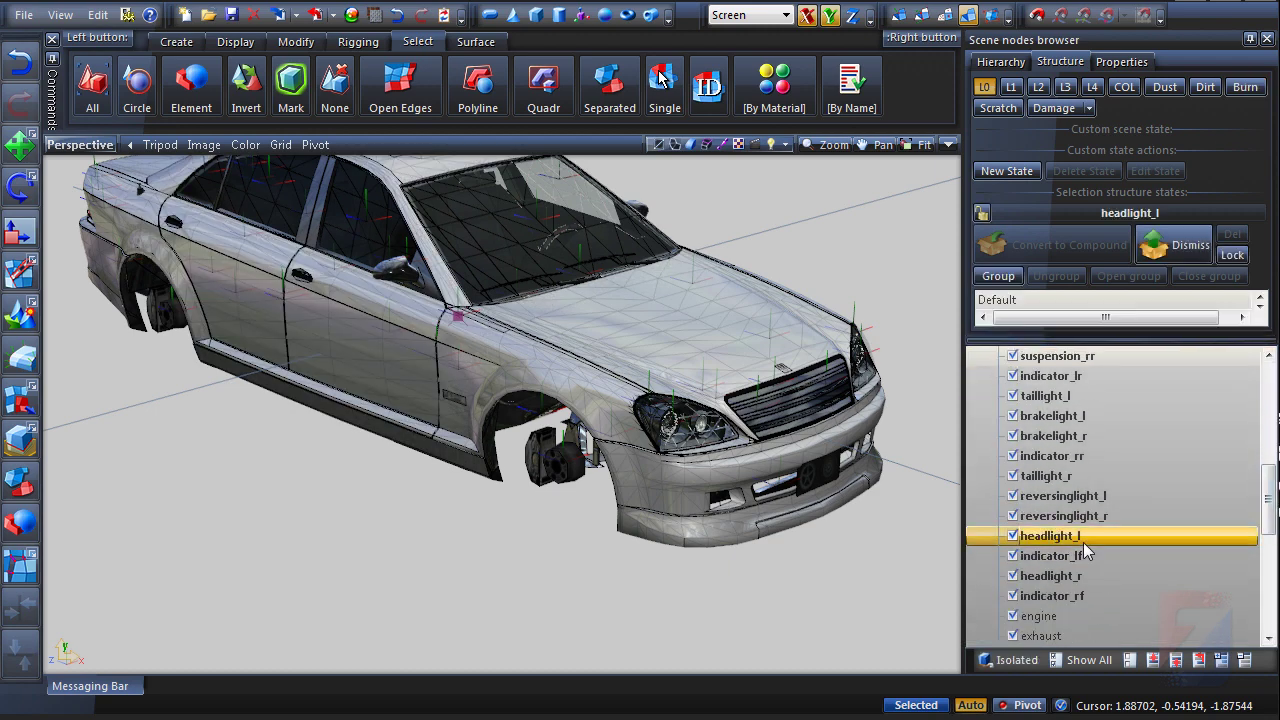
click(1017, 663)
- Switch headlight_l to vertex editing and select its outer glass with Separated selection
middle_drag(781, 423, 488, 410)
key(1)
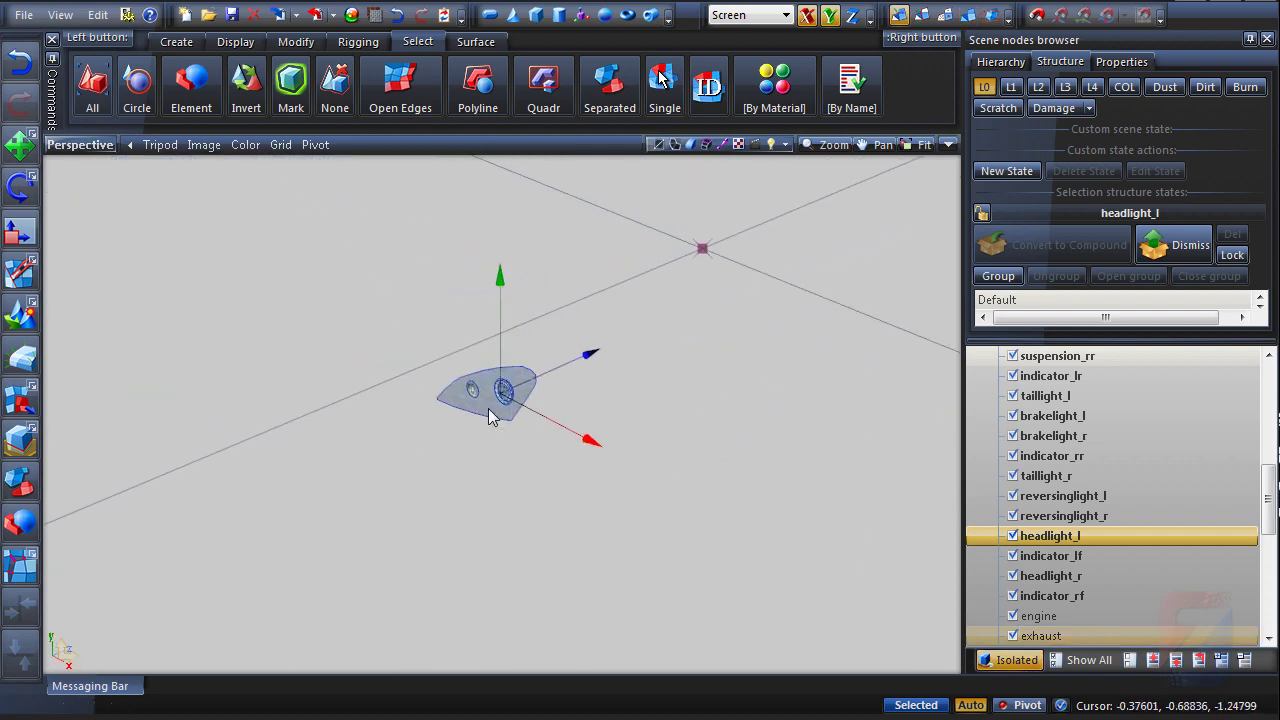
scroll(488, 410, up, 4)
click(488, 410)
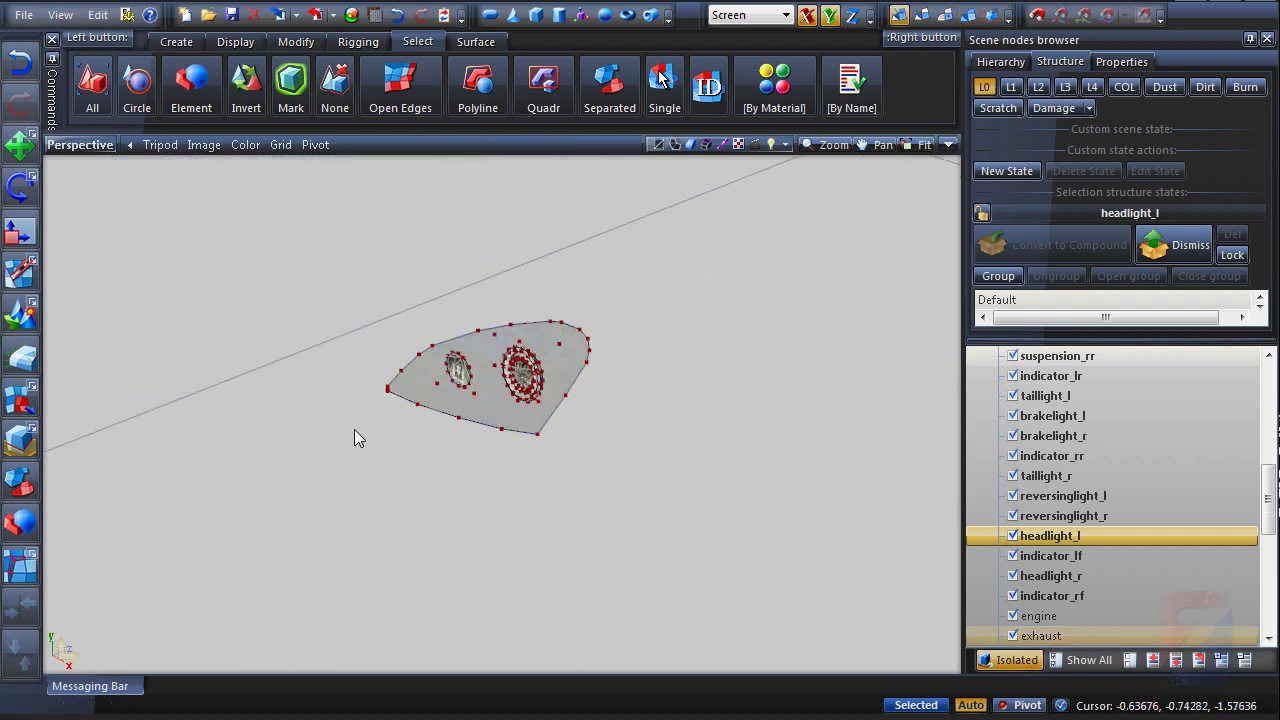
click(20, 481)
right_click(417, 405)
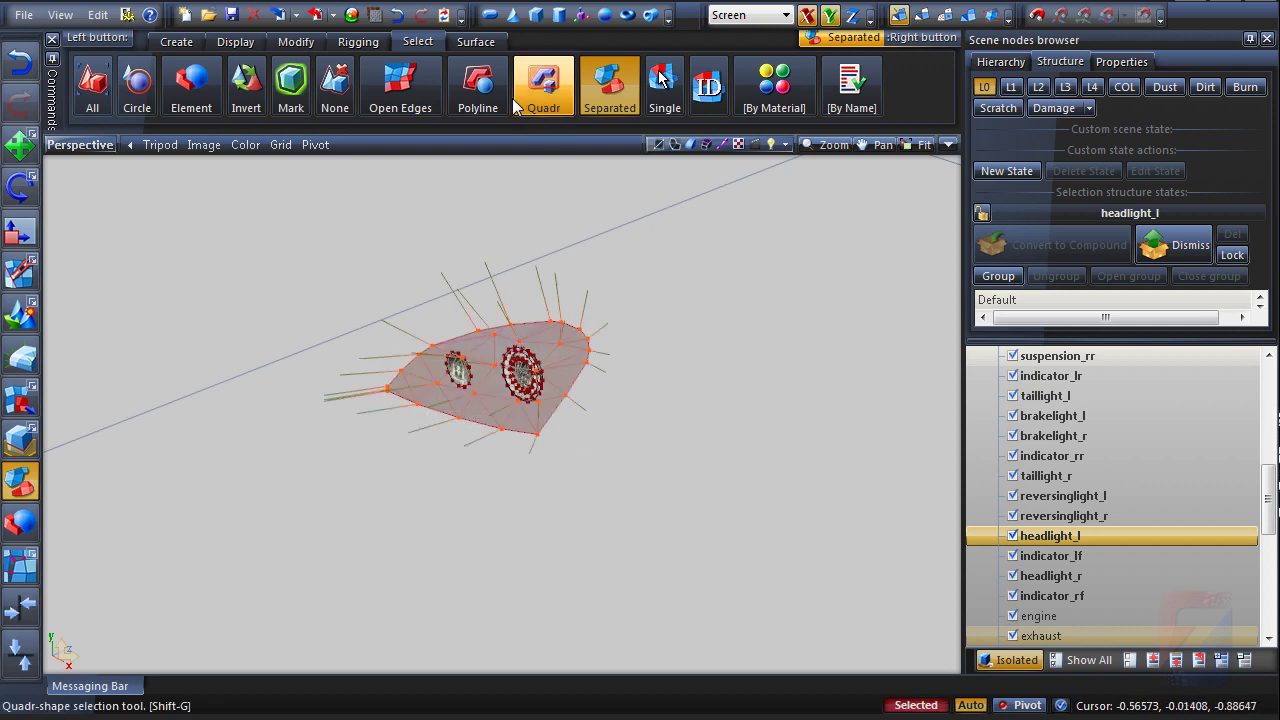
- Activate the vertex Color paint tool for the selected headlight glass and set its color to black
click(476, 41)
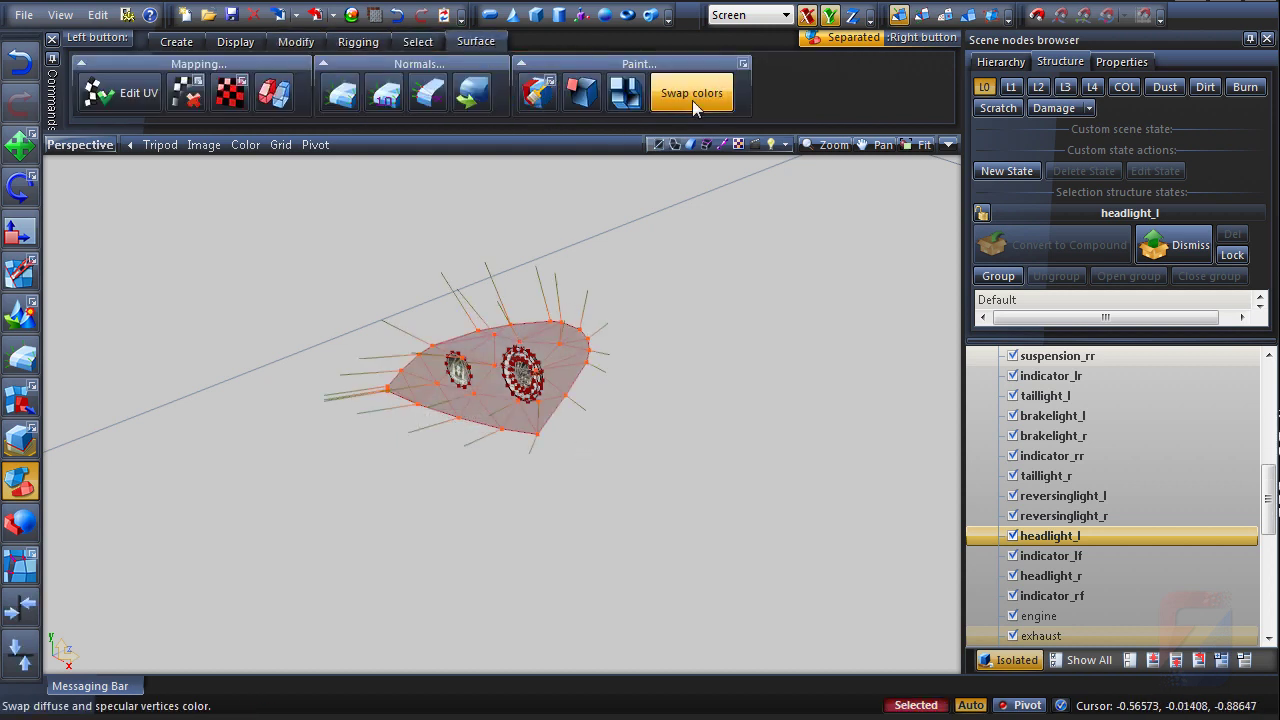
click(743, 65)
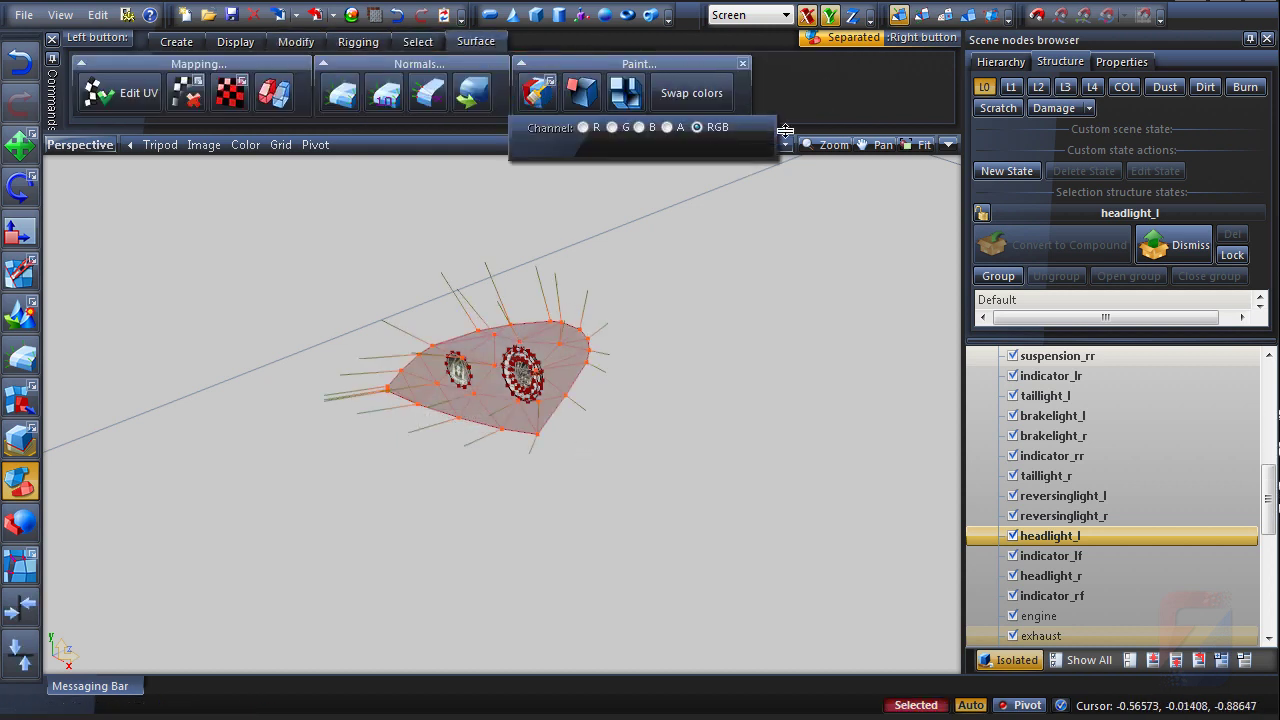
click(743, 65)
click(555, 98)
click(550, 82)
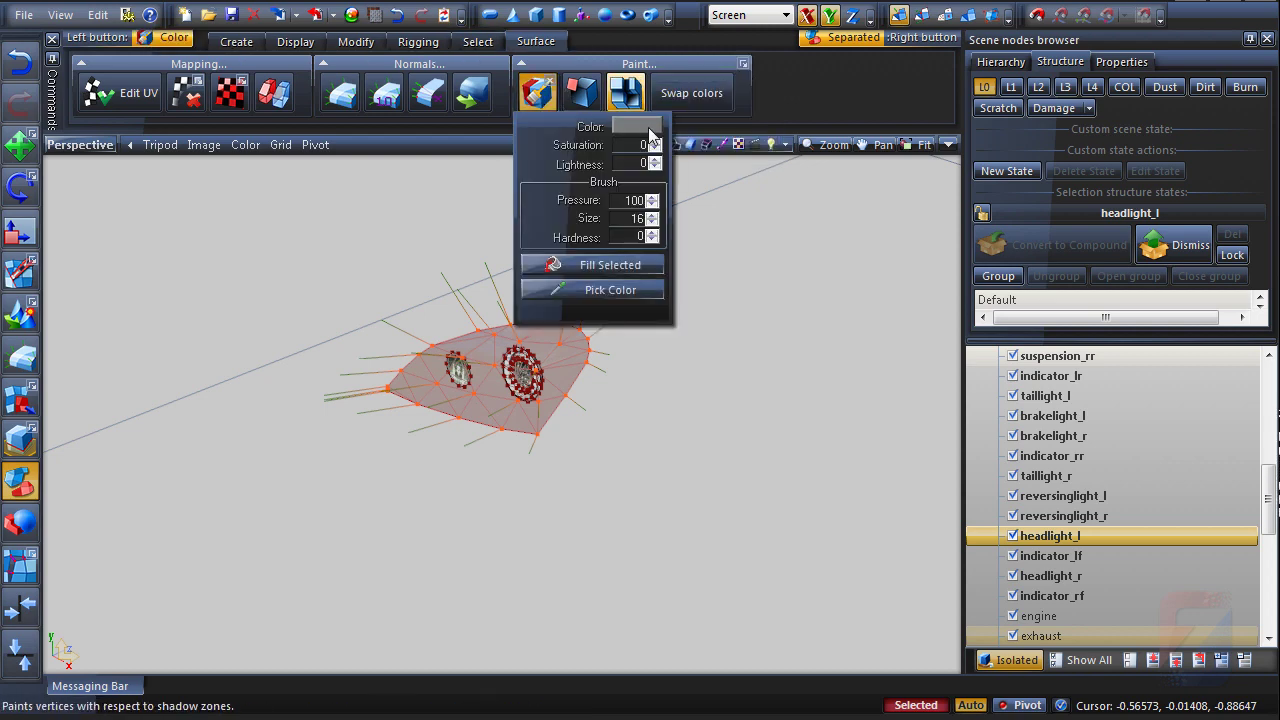
click(640, 126)
click(808, 238)
drag(811, 245, 812, 285)
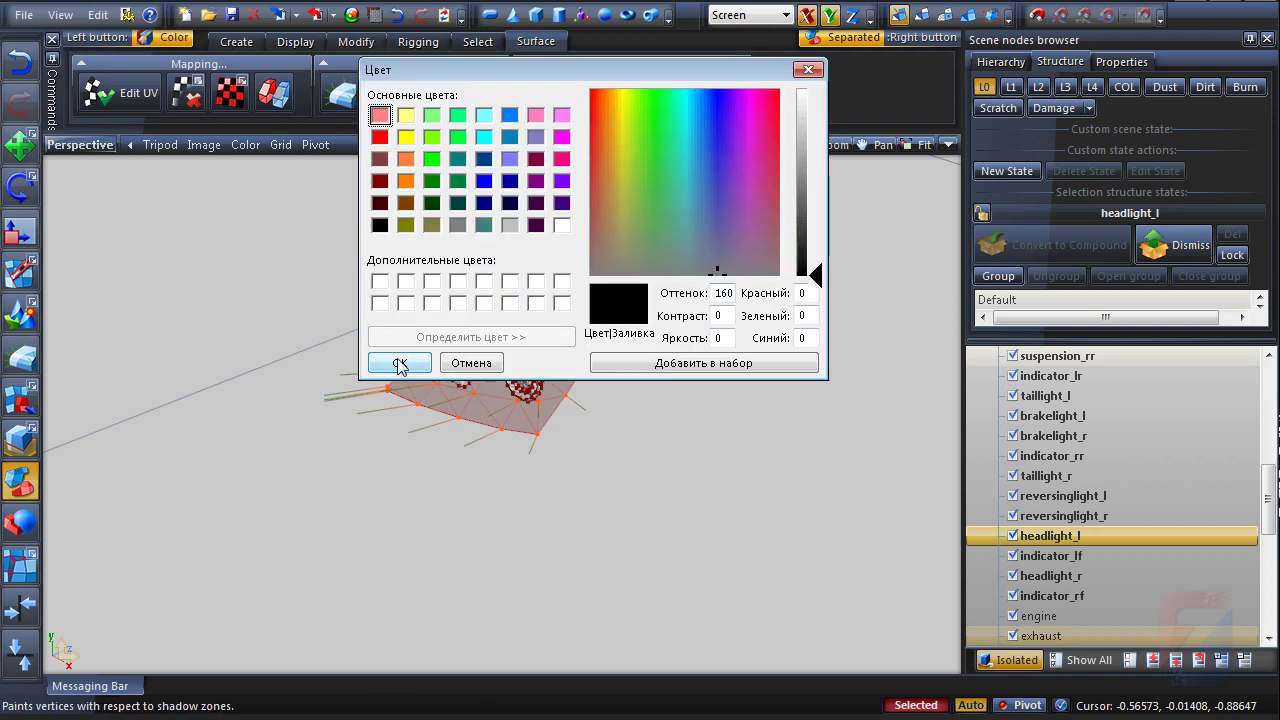
click(400, 363)
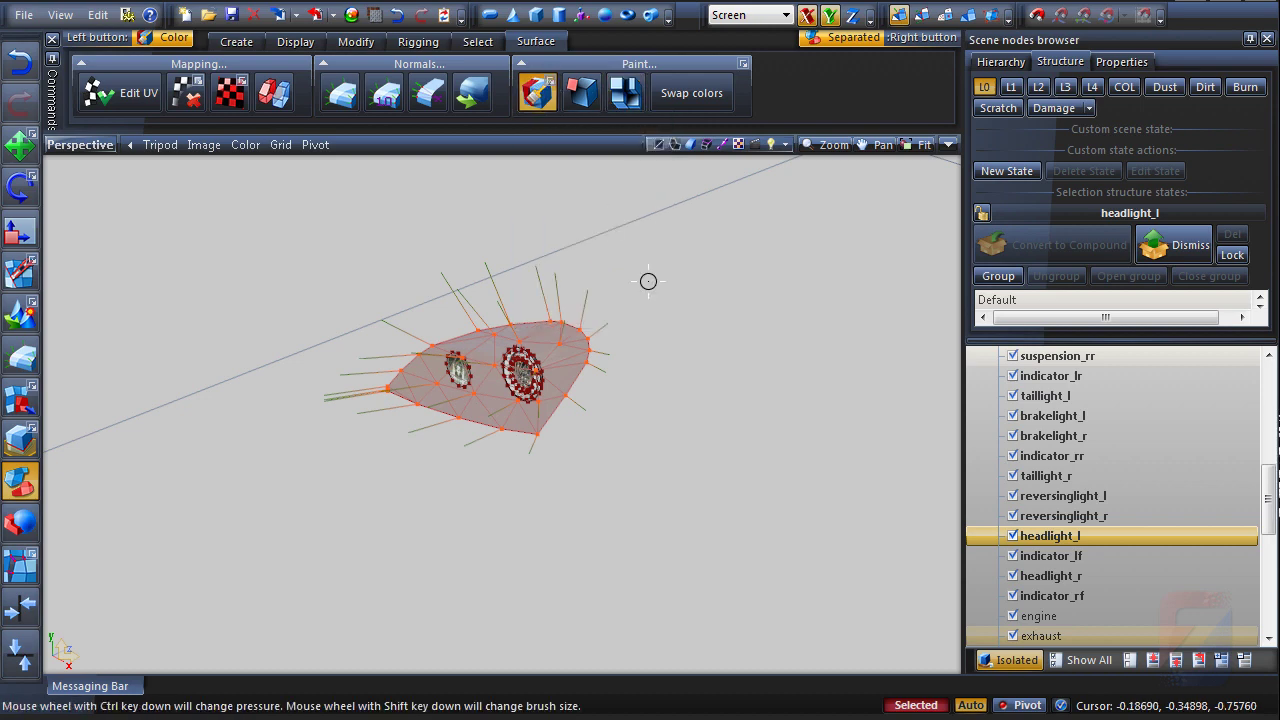
- Leave the paint tool, hide the headlight glass and select the vertices of both inner lamp elements
click(538, 101)
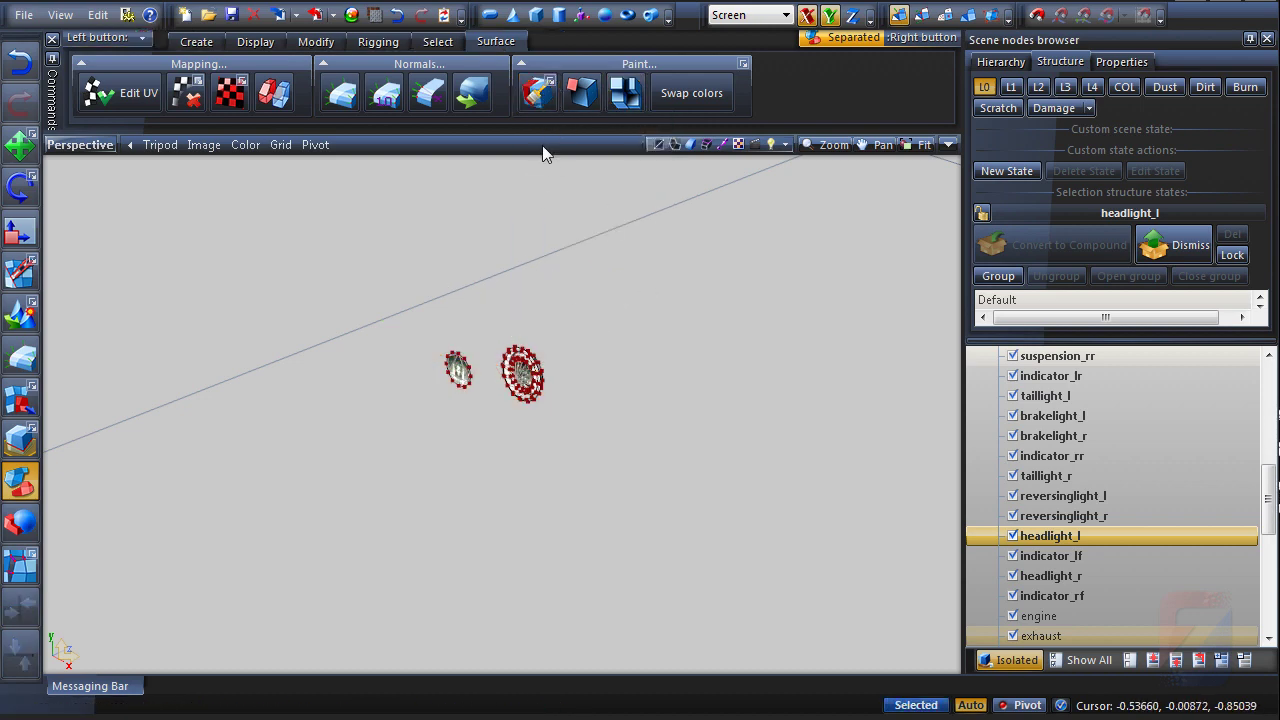
drag(391, 307, 553, 431)
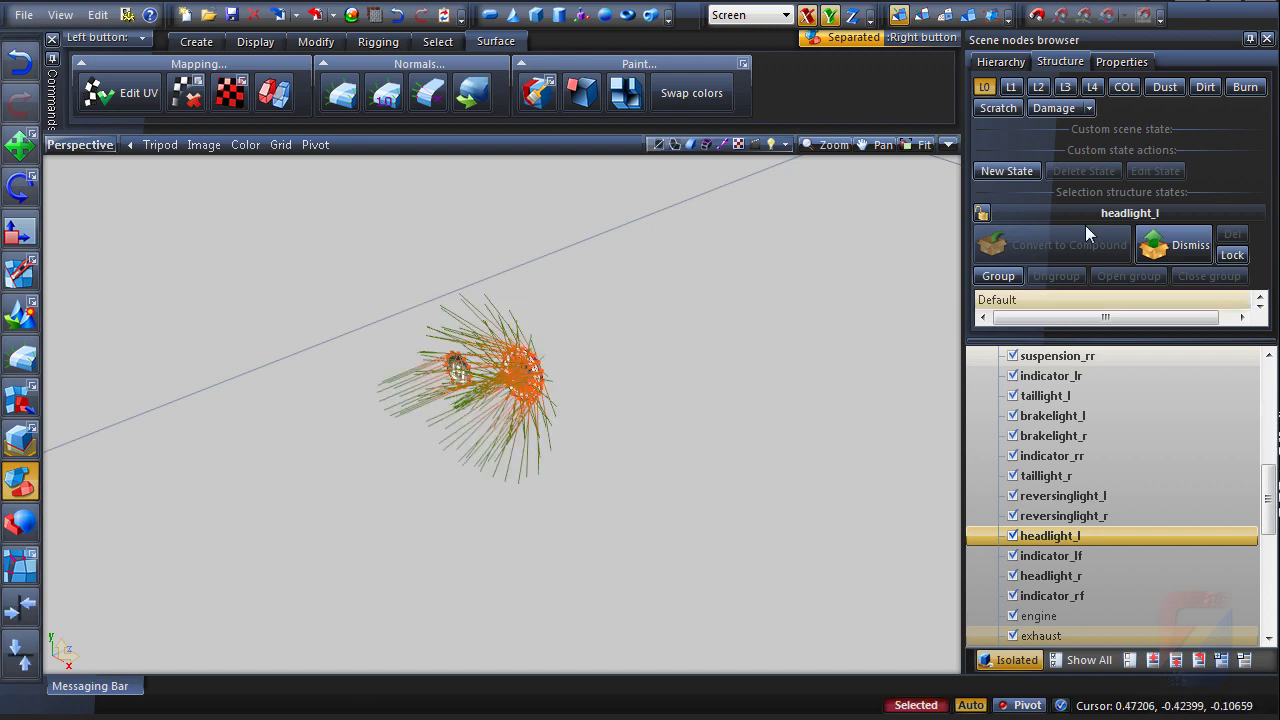
- Set the External State ID of headlight_l to 1 and apply the property change
click(1122, 62)
double_click(1015, 172)
click(1131, 191)
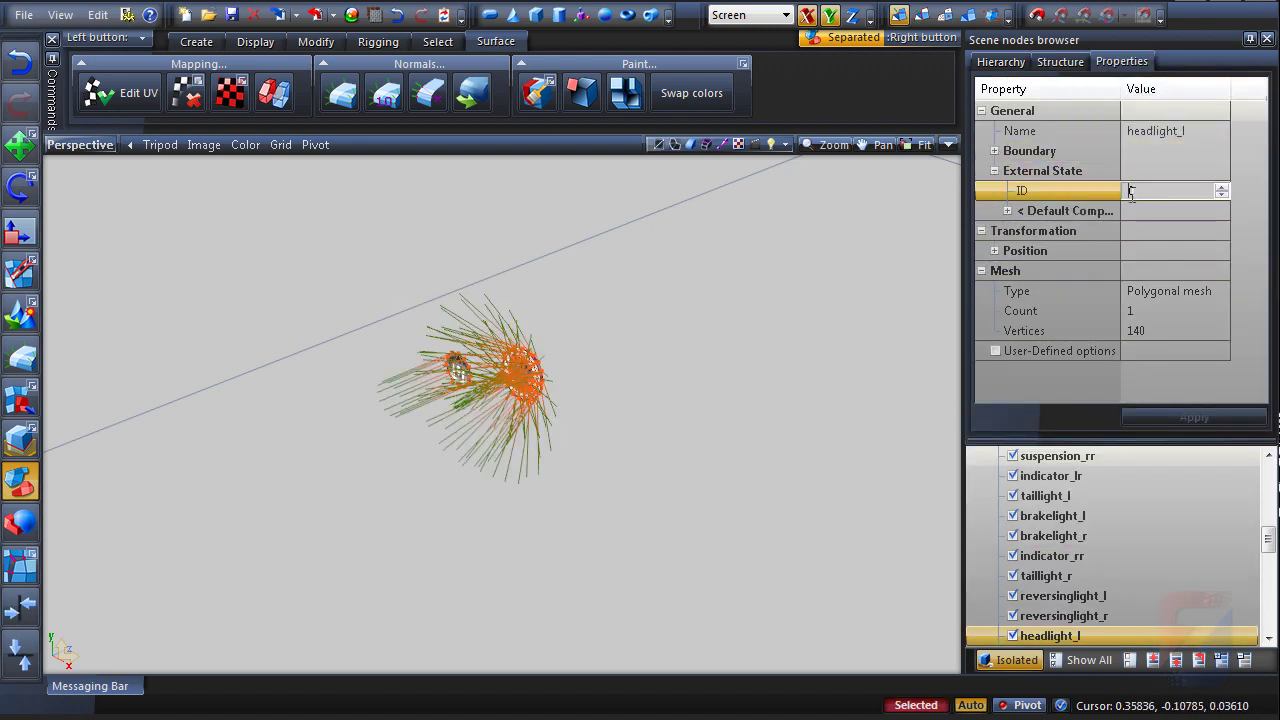
key(Return)
click(1193, 421)
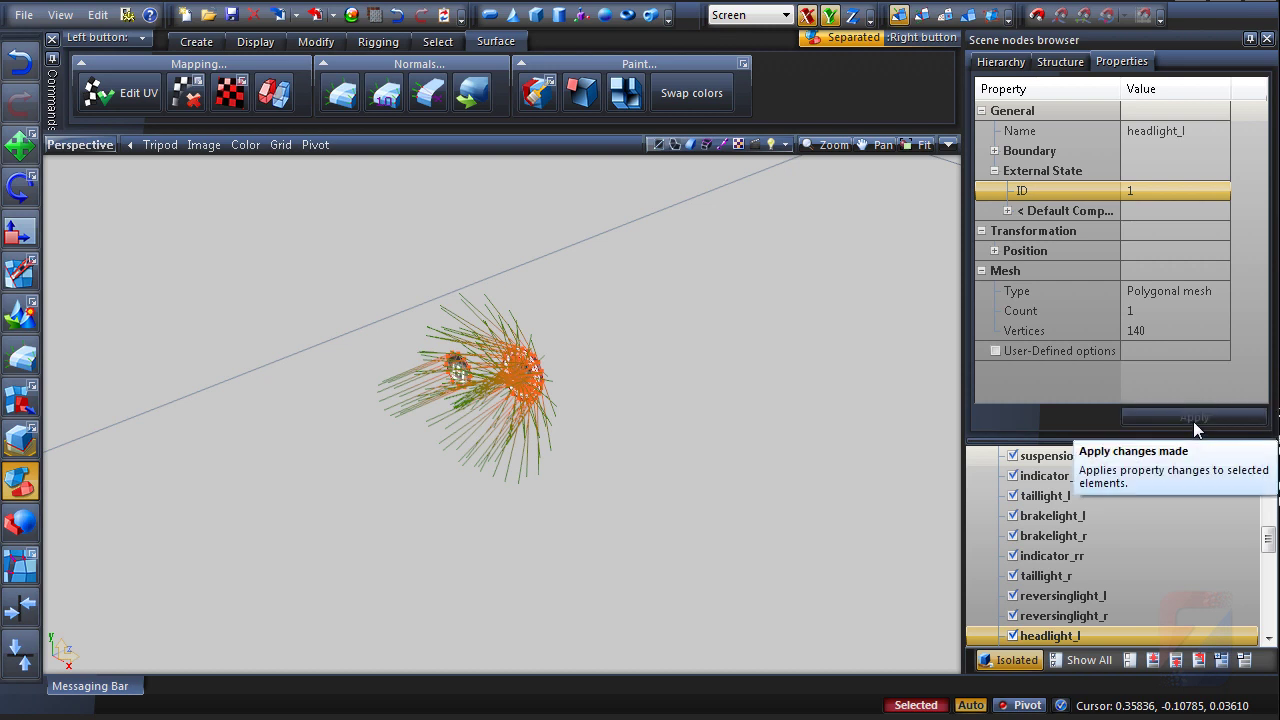
- Select the outer glass vertices of headlight_r and fill them with black using the vertex Color paint tool
scroll(1270, 545, down, 3)
click(1050, 595)
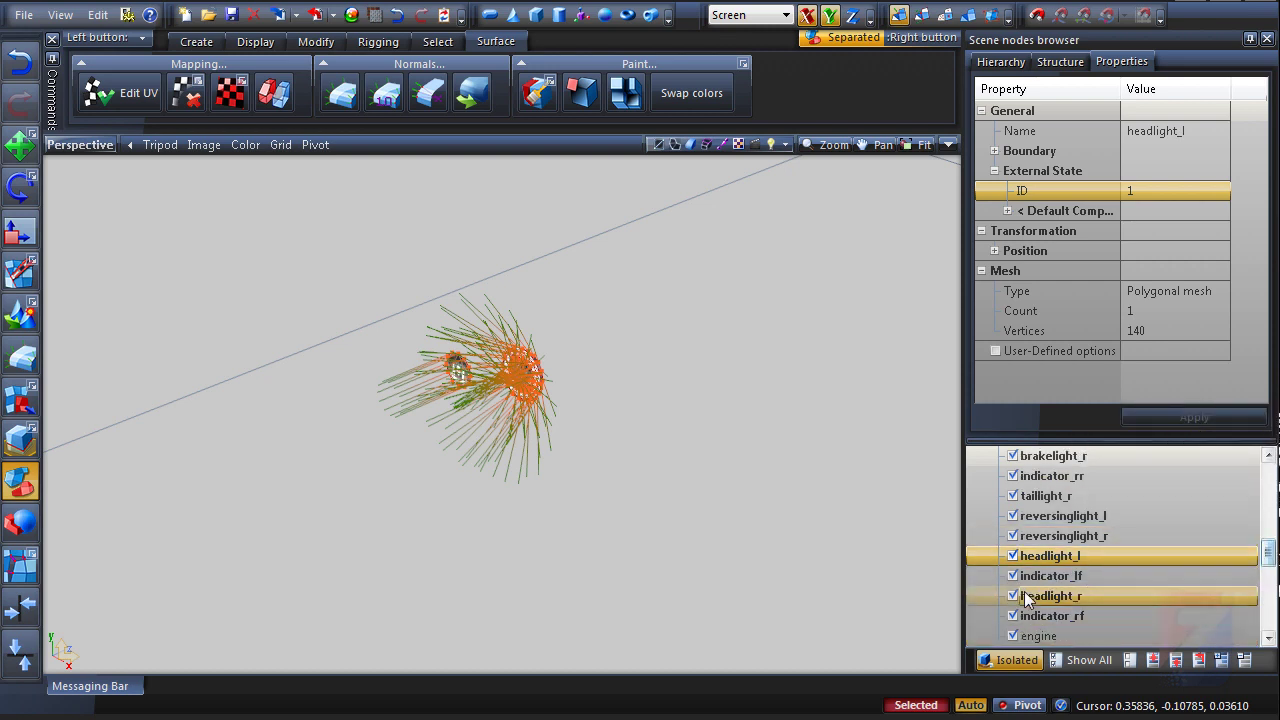
middle_drag(475, 396, 407, 455)
click(415, 447)
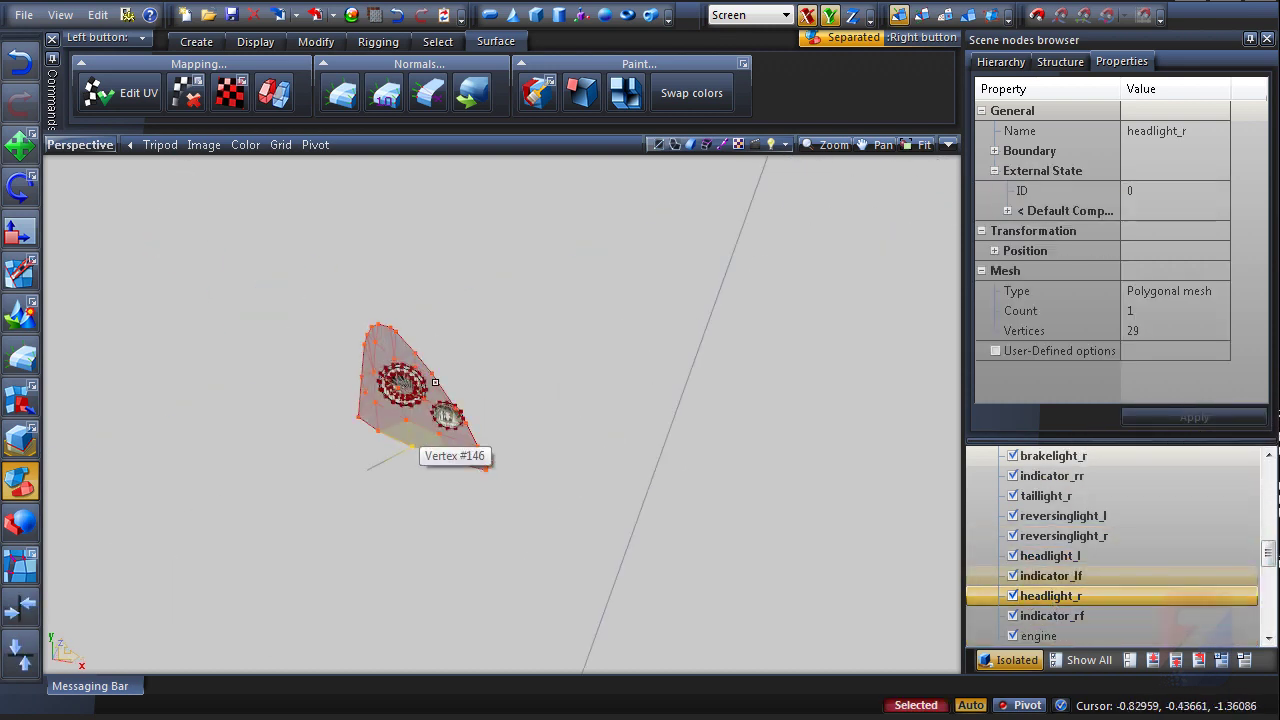
click(540, 91)
click(575, 262)
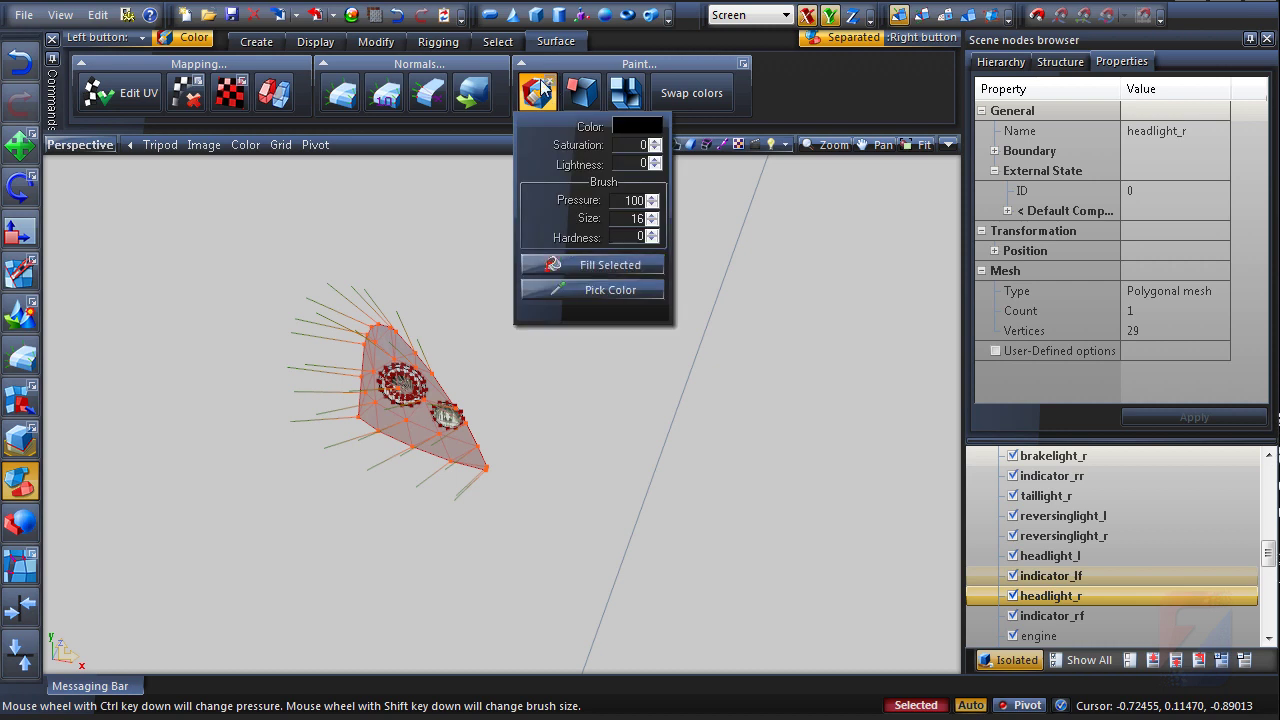
- Hide the headlight_r glass, select the vertices of its inner lamp elements and apply External State ID 2
click(389, 300)
key(ctrl+a)
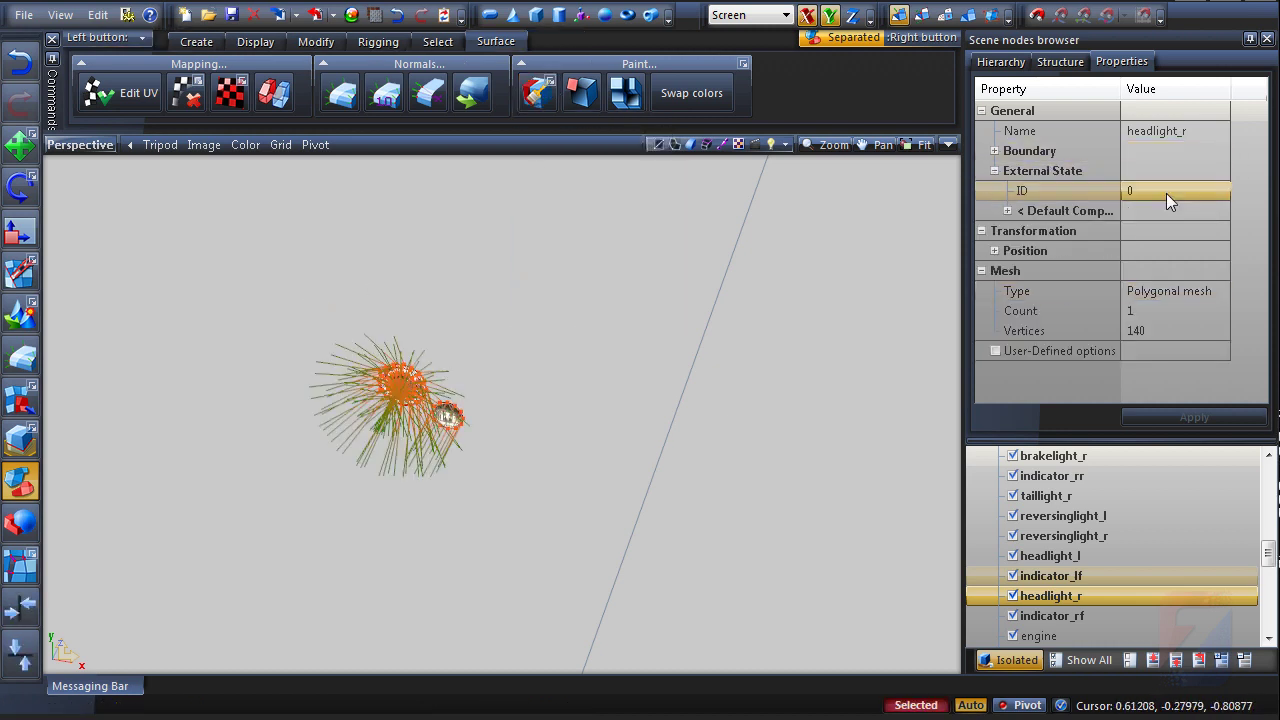
click(1166, 193)
text(2)
click(1043, 385)
click(1189, 420)
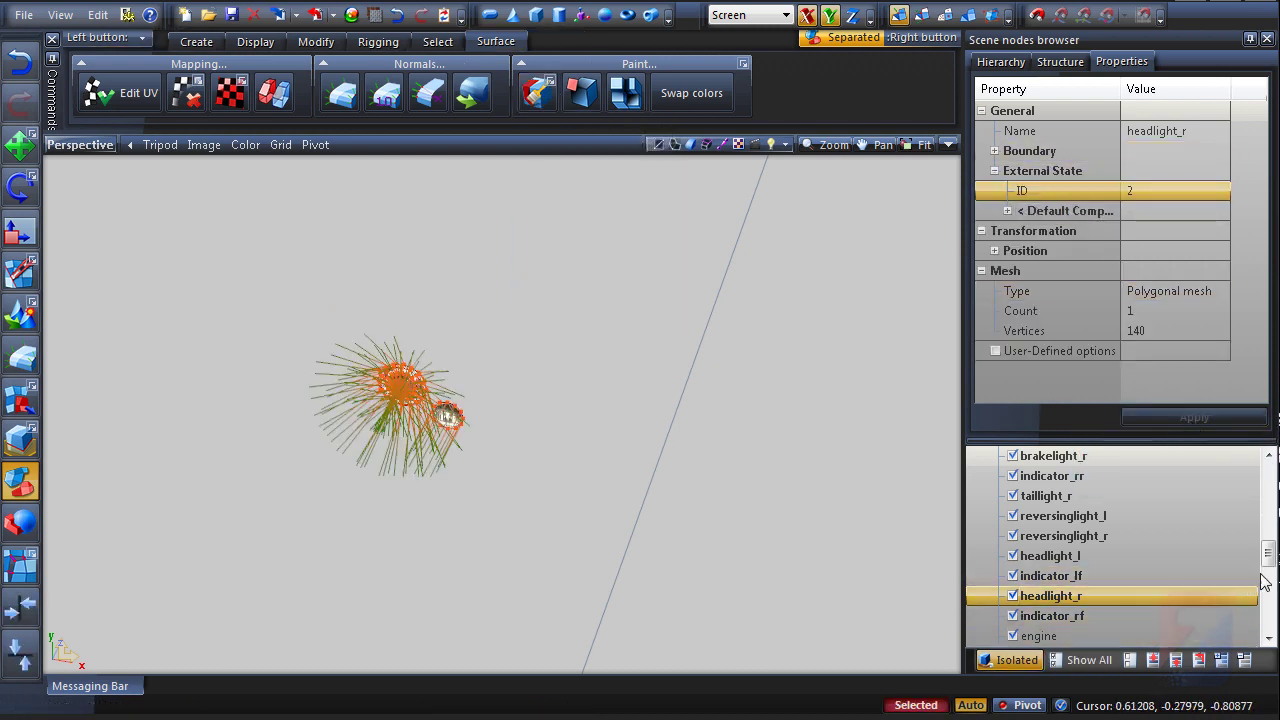
- Select all vertices of indicator_lr for editing its External State ID
scroll(1070, 600, up, 8)
scroll(1076, 560, down, 5)
click(1076, 558)
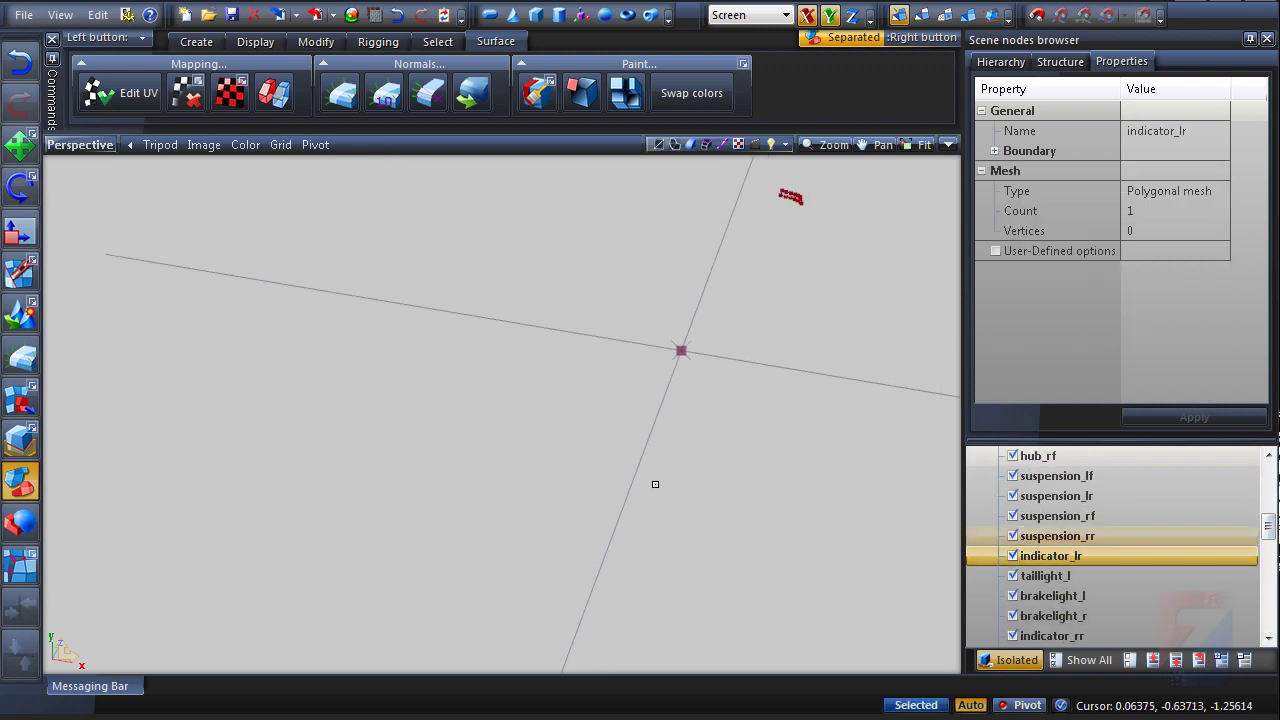
drag(337, 302, 676, 483)
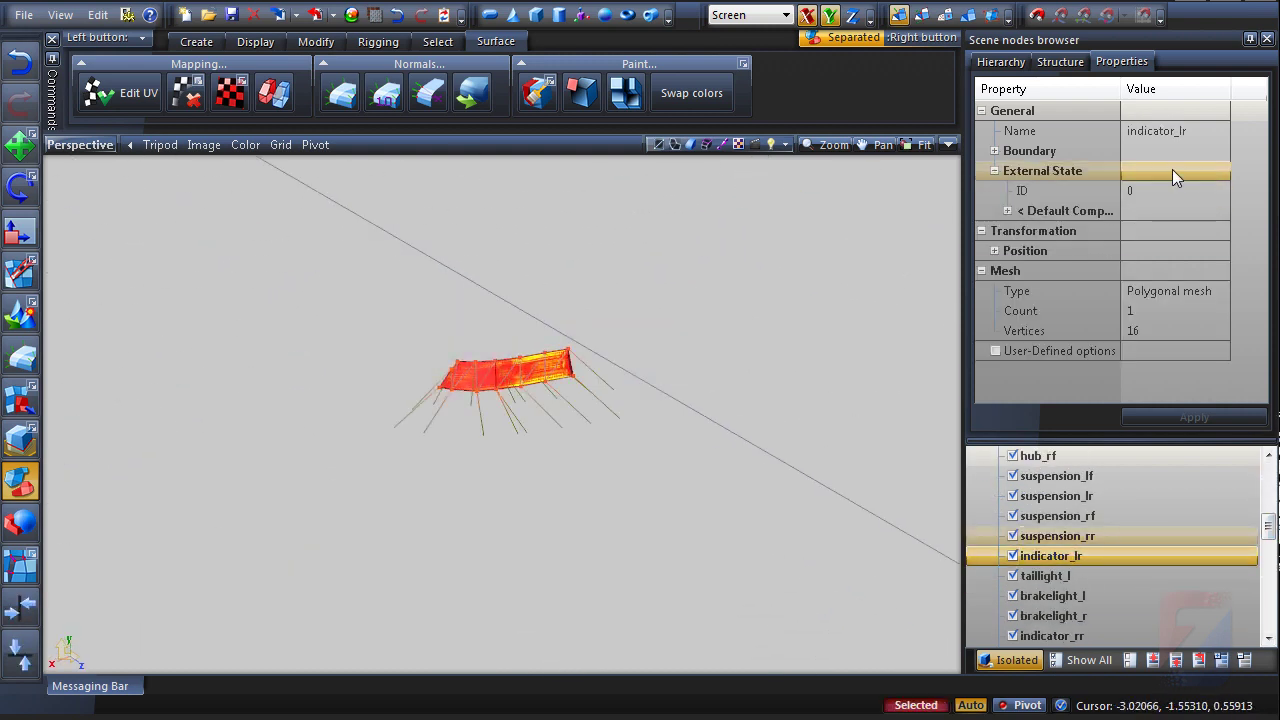
- Select all vertices of taillight_l and apply External State ID 3
click(1070, 577)
drag(247, 272, 697, 520)
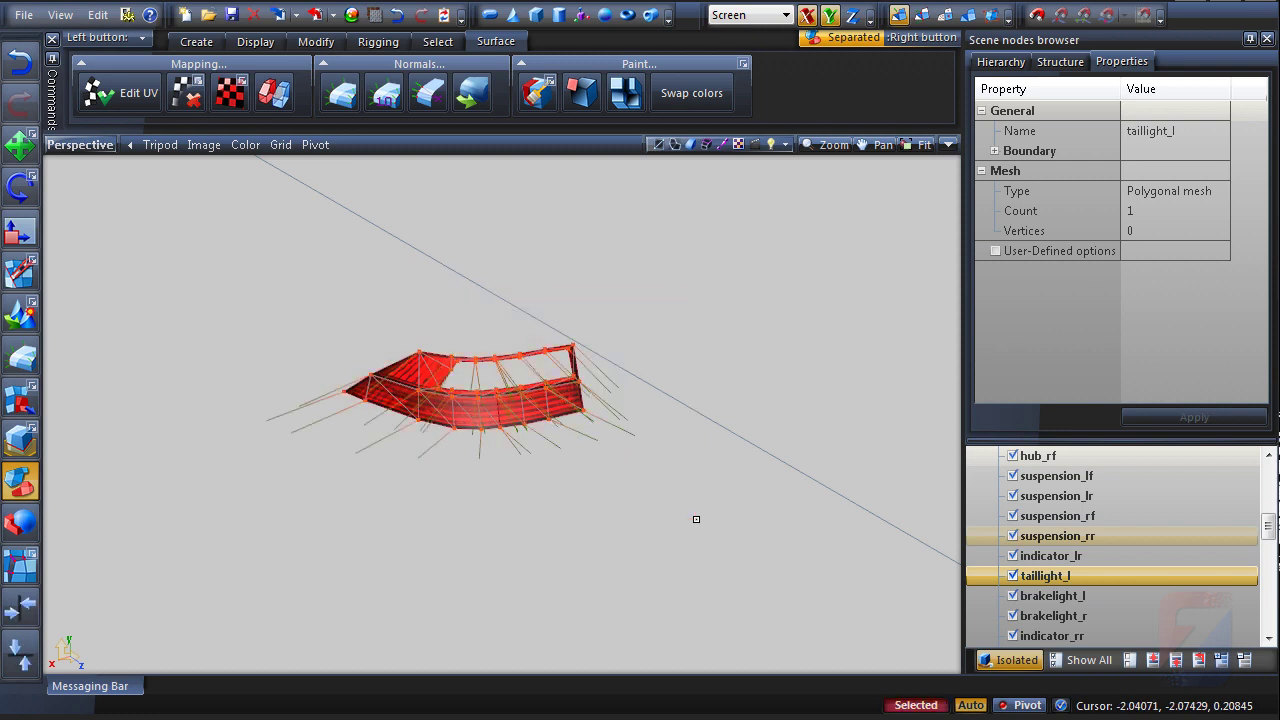
click(1163, 191)
text(3)
click(1180, 417)
- Edit the External State ID for all vertices of brakelight_l and brakelight_r, using 10 for brakelight_r
click(1055, 595)
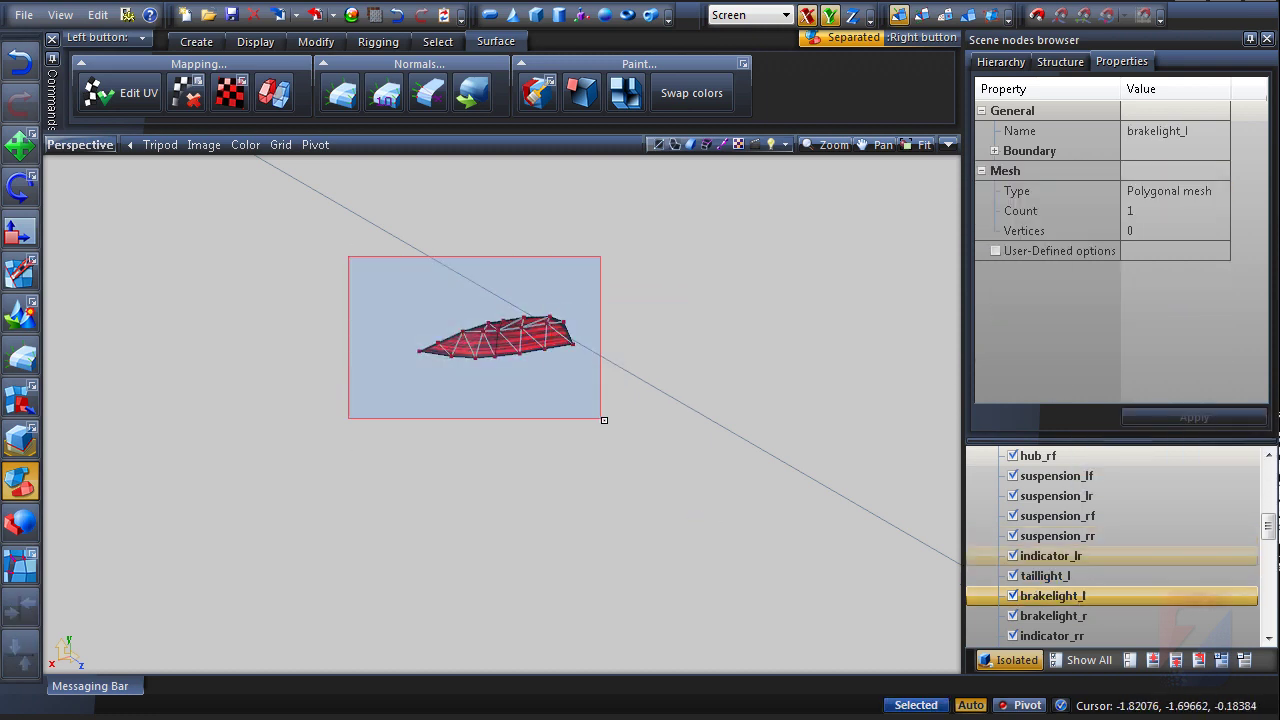
click(1095, 190)
click(1065, 615)
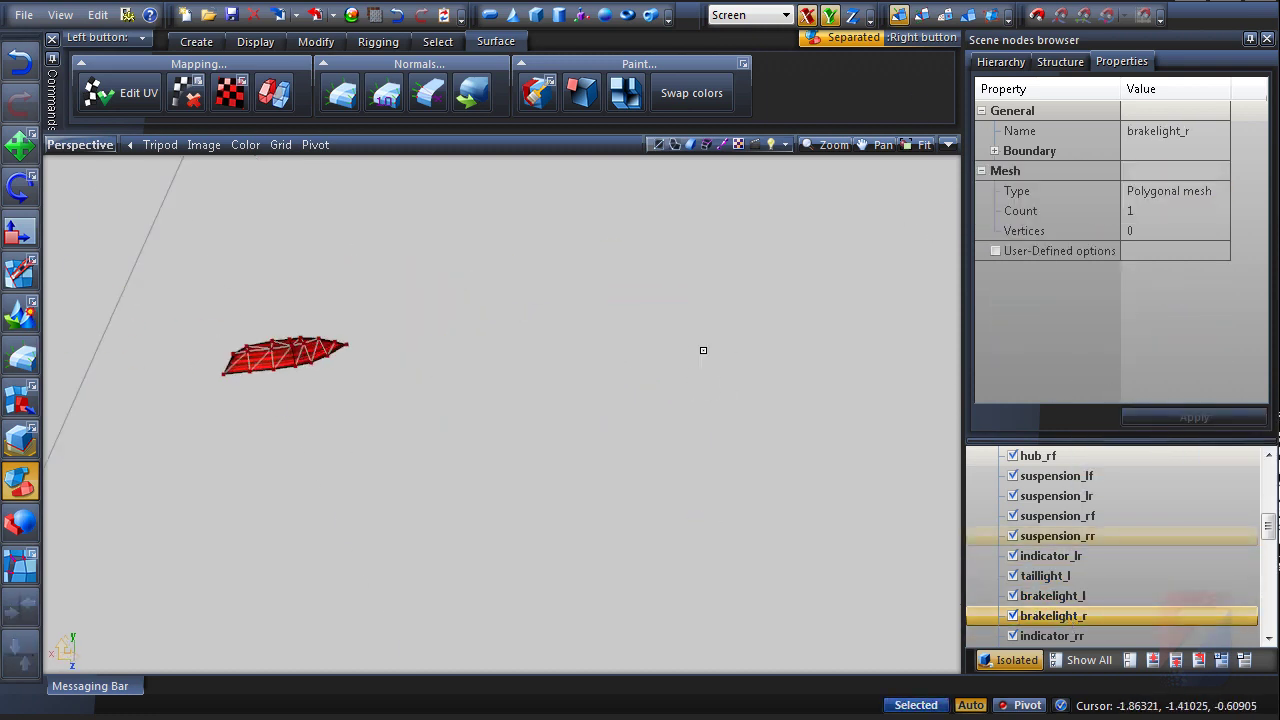
click(1176, 191)
- Select all vertices of indicator_rr and apply External State ID 8
click(1048, 635)
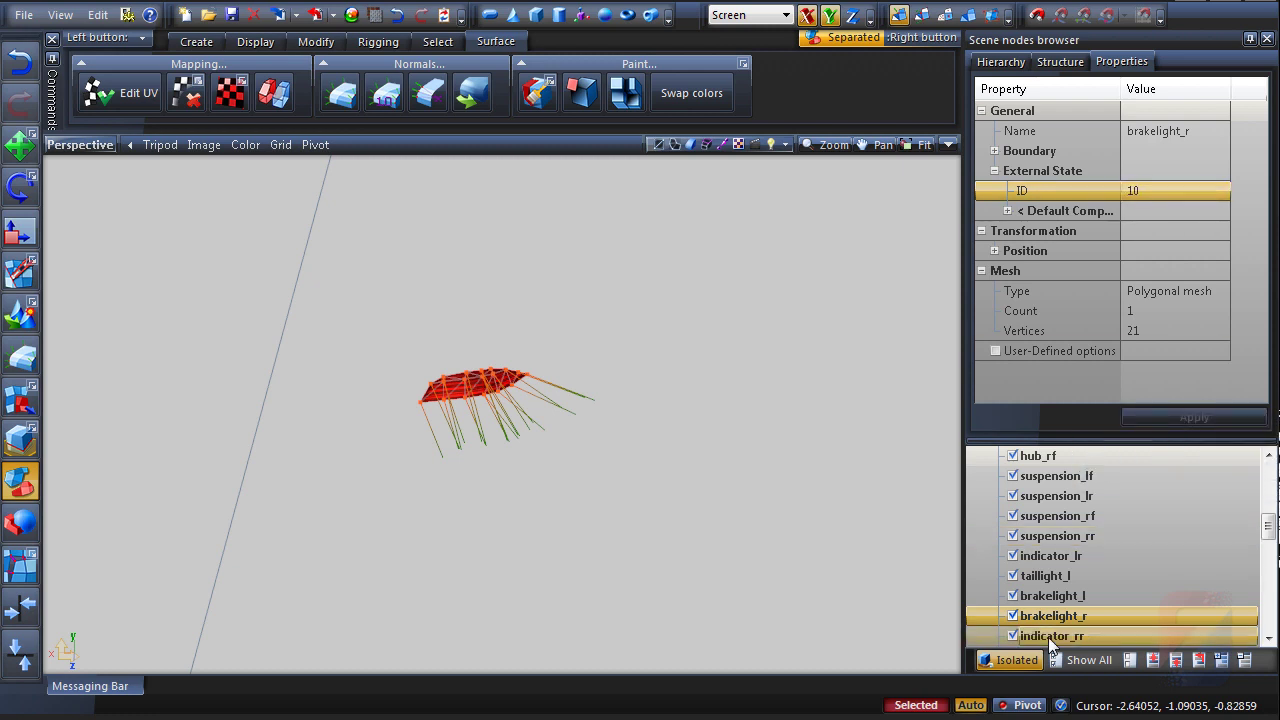
click(1103, 191)
text(8)
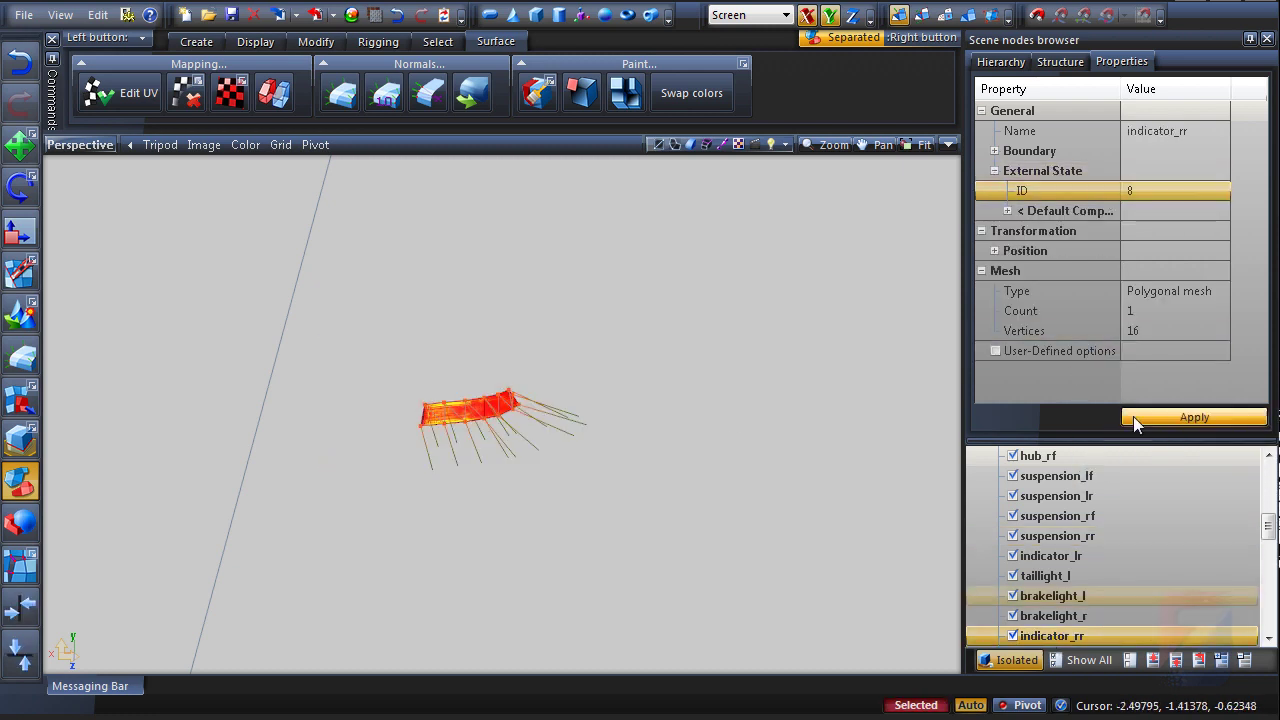
click(1135, 417)
- Select all vertices of taillight_r and apply External State ID 4
click(1268, 638)
click(1268, 638)
click(1075, 536)
click(1153, 192)
text(4)
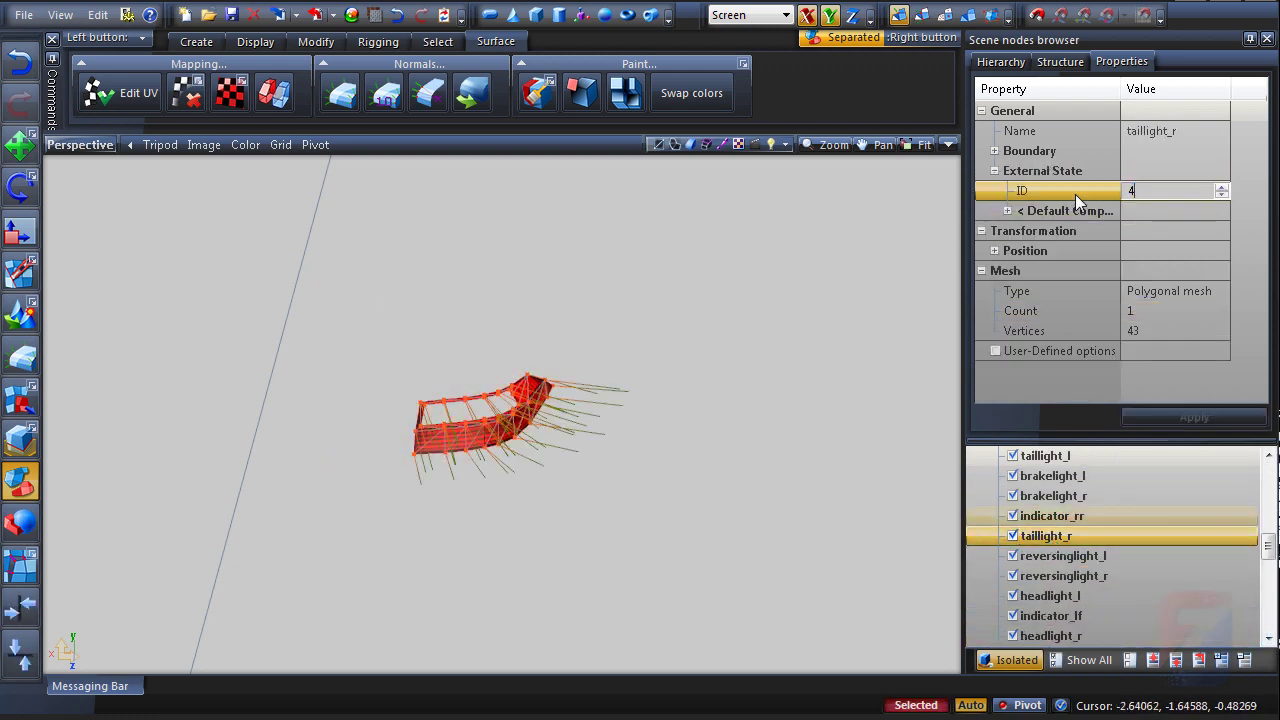
click(1194, 417)
- Select all vertices of reversinglight_l and apply External State ID 12
click(1063, 555)
click(1158, 191)
text(12)
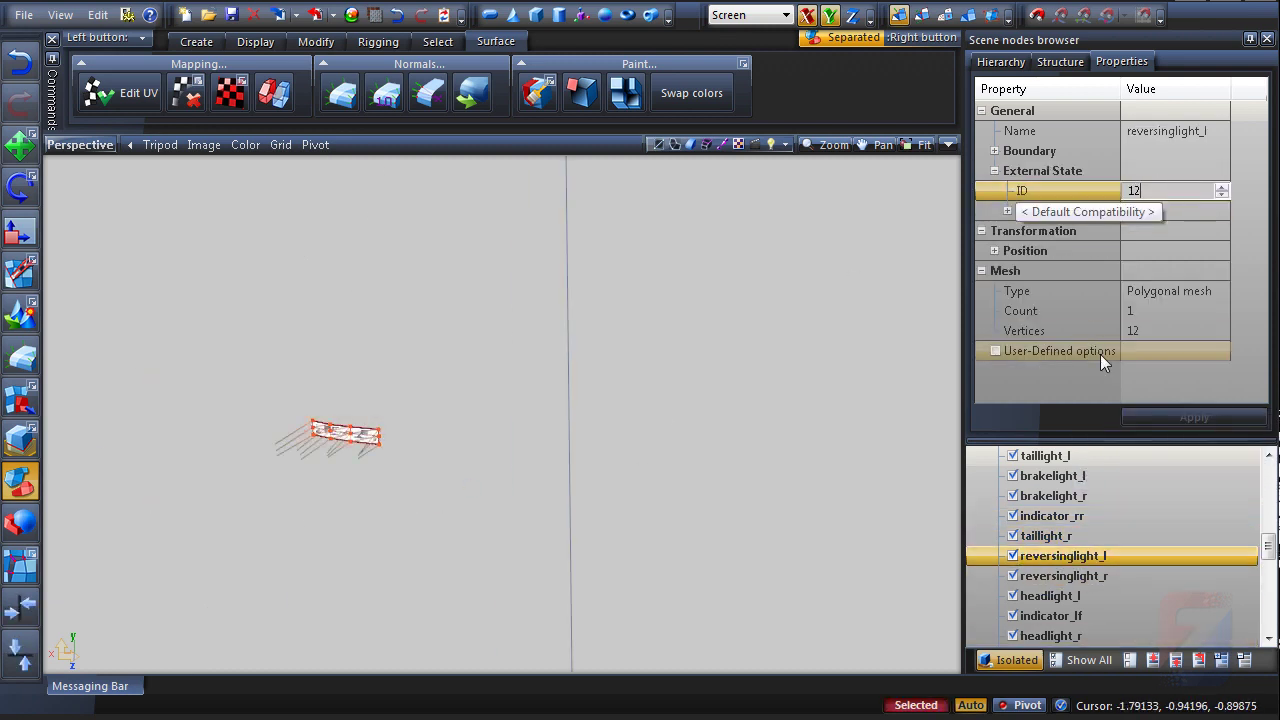
click(1140, 417)
- Select all vertices of reversinglight_r and apply External State ID 13
click(1086, 577)
middle_drag(950, 455, 840, 460)
click(840, 460)
click(1155, 191)
text(13)
click(1194, 417)
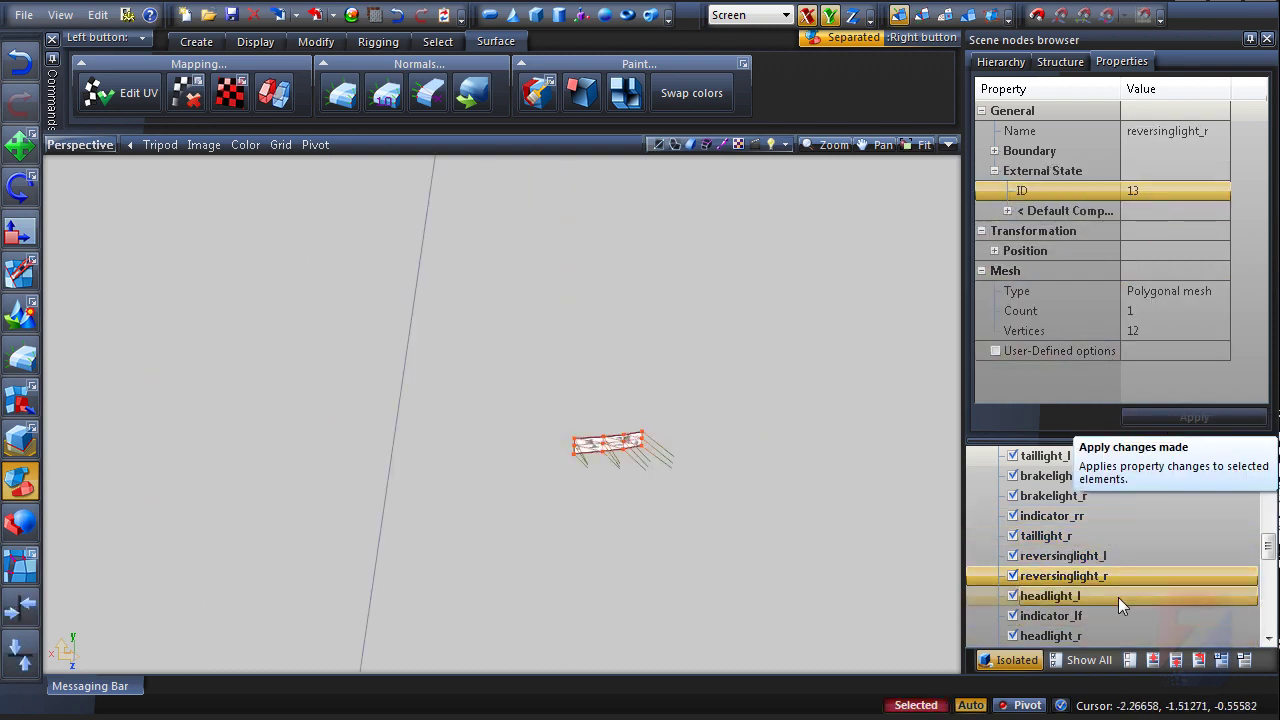
- Select all vertices of indicator_lf and apply External State ID 5
click(1050, 615)
click(1182, 191)
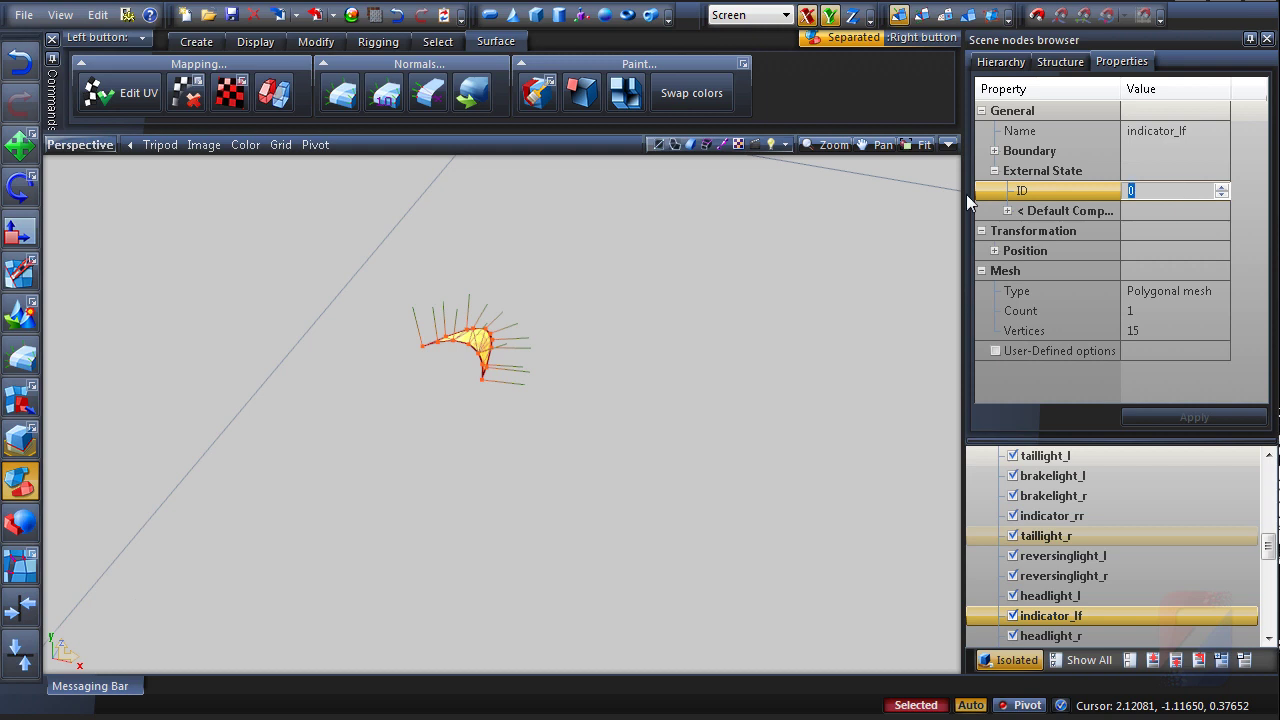
text(5)
click(1194, 417)
- Select all vertices of indicator_rf and apply External State ID 6
click(1269, 638)
click(1269, 638)
click(1269, 638)
click(1070, 596)
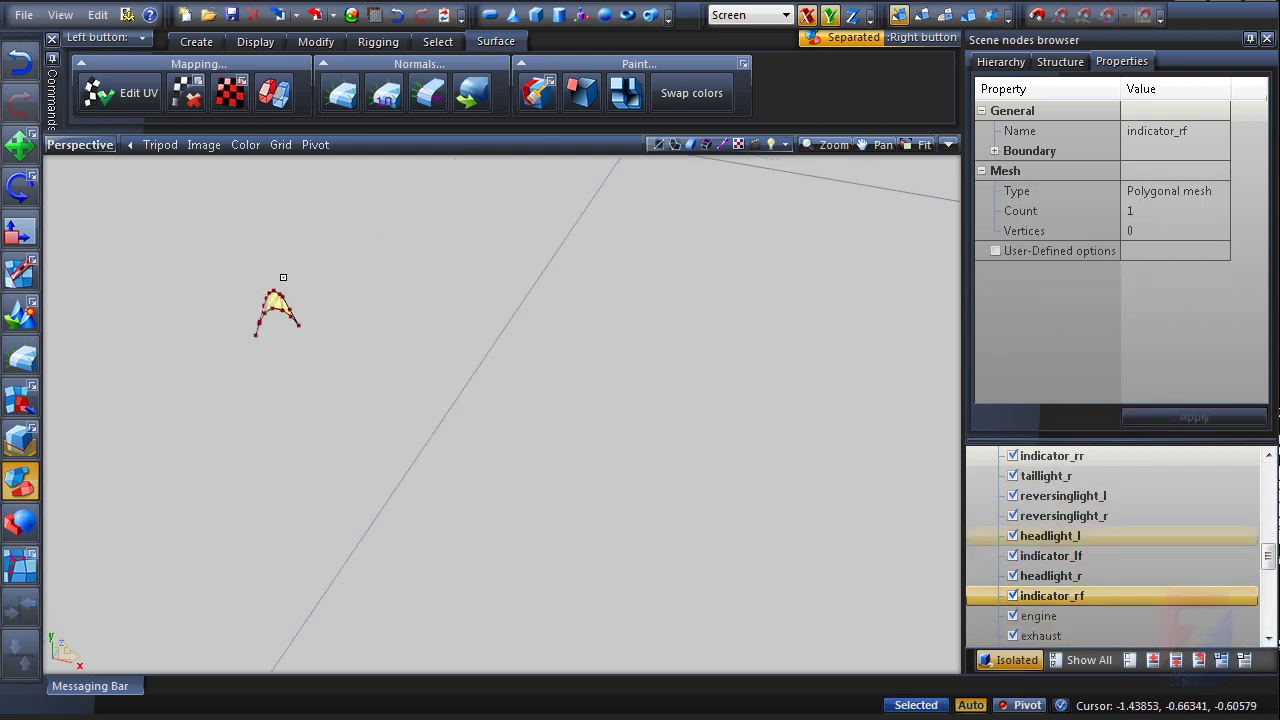
click(283, 278)
click(1134, 191)
text(6)
click(1173, 417)
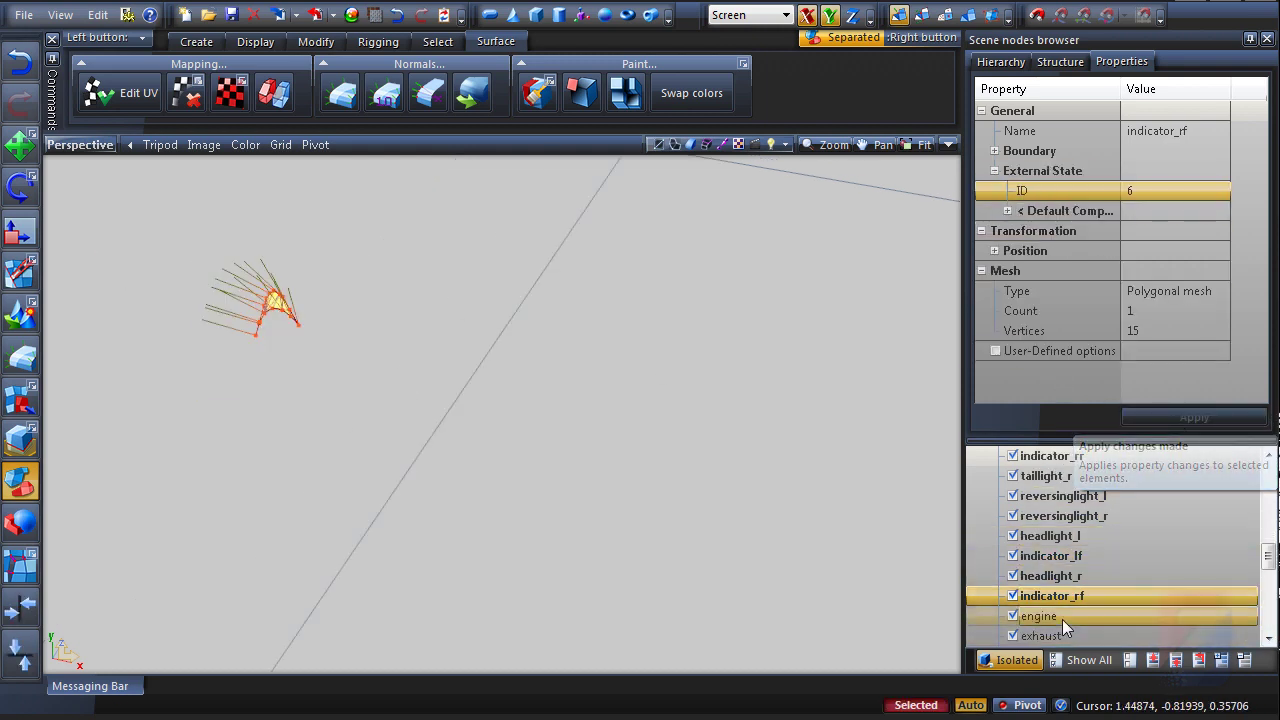
- Turn off isolated display to show the whole car and return from vertex editing to object-level editing
click(1009, 661)
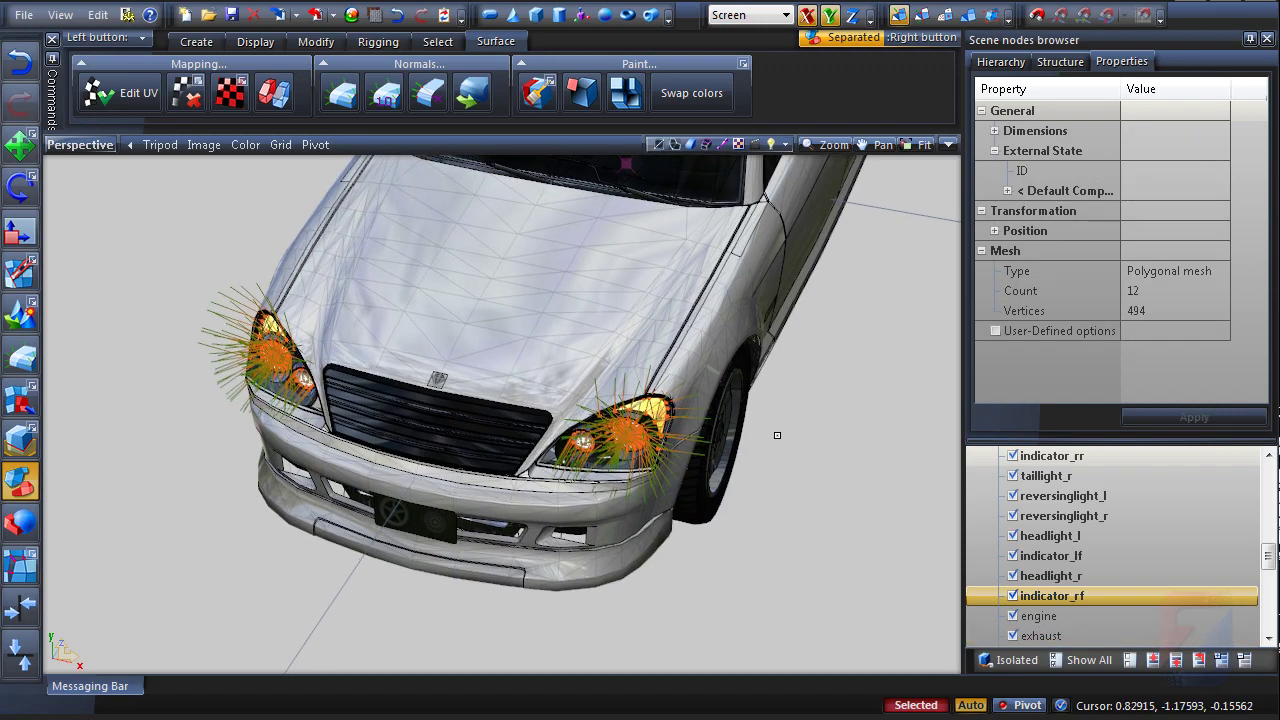
key(space)
key(4)
middle_drag(728, 454, 763, 415)
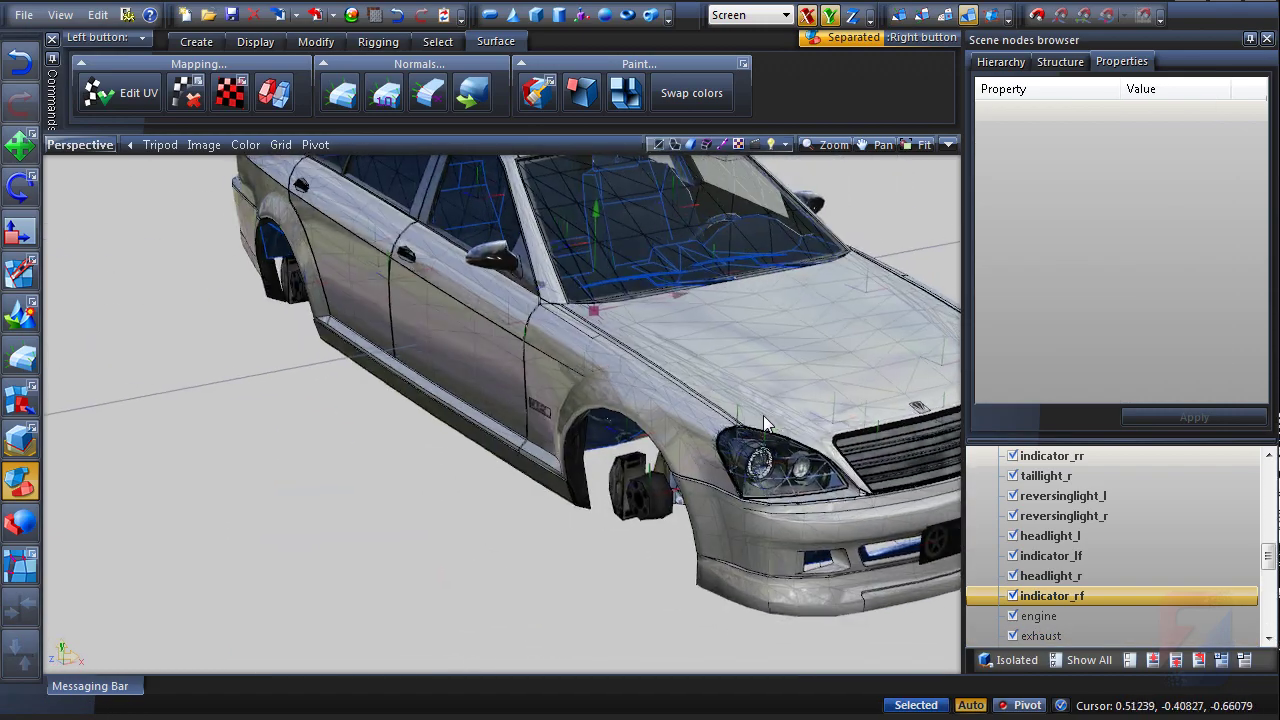
scroll(674, 434, down, 2)
middle_drag(678, 427, 748, 402)
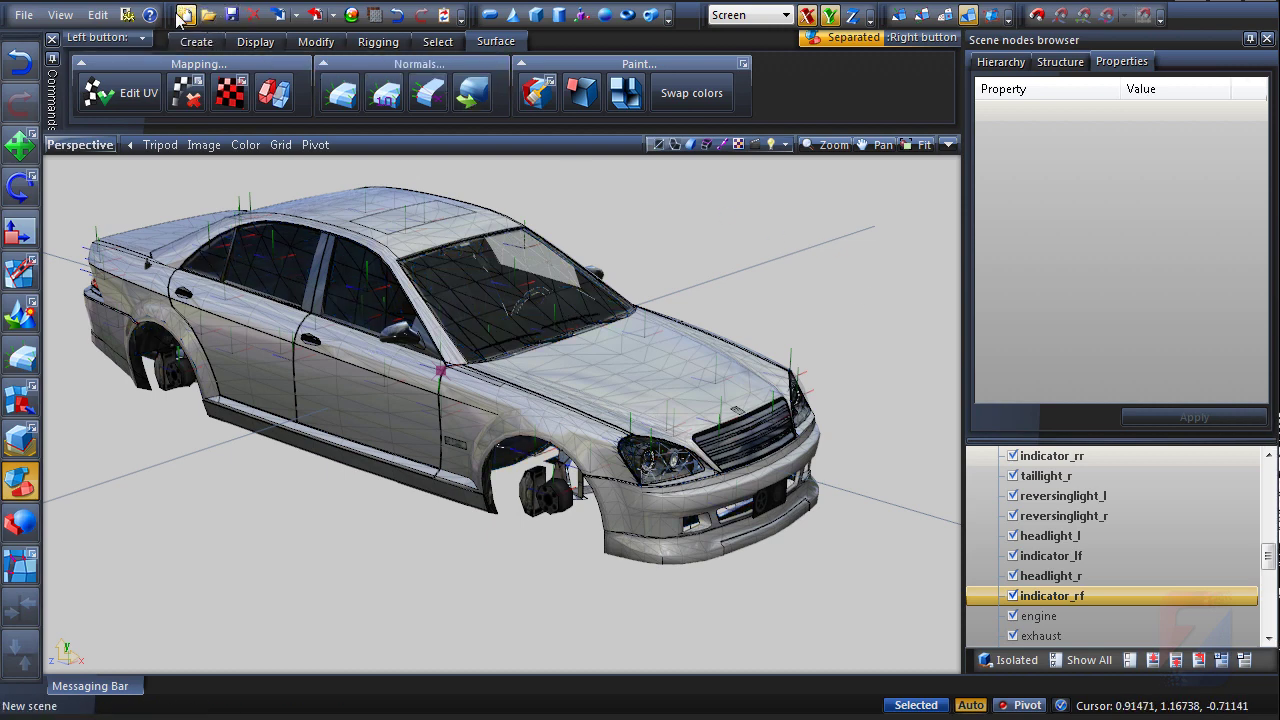
- Save the scene as schafter_gta5_part2.z3d in the E:\Temp\GTA5 folder
click(25, 16)
click(84, 112)
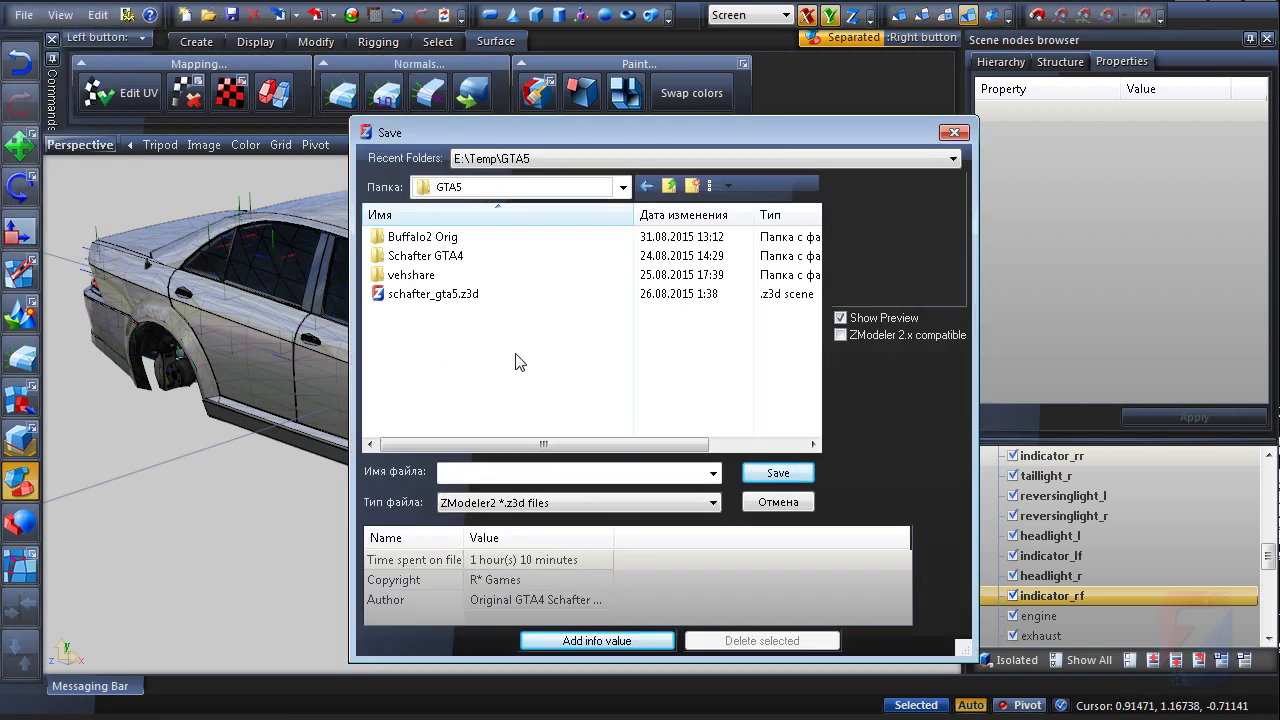
double_click(520, 473)
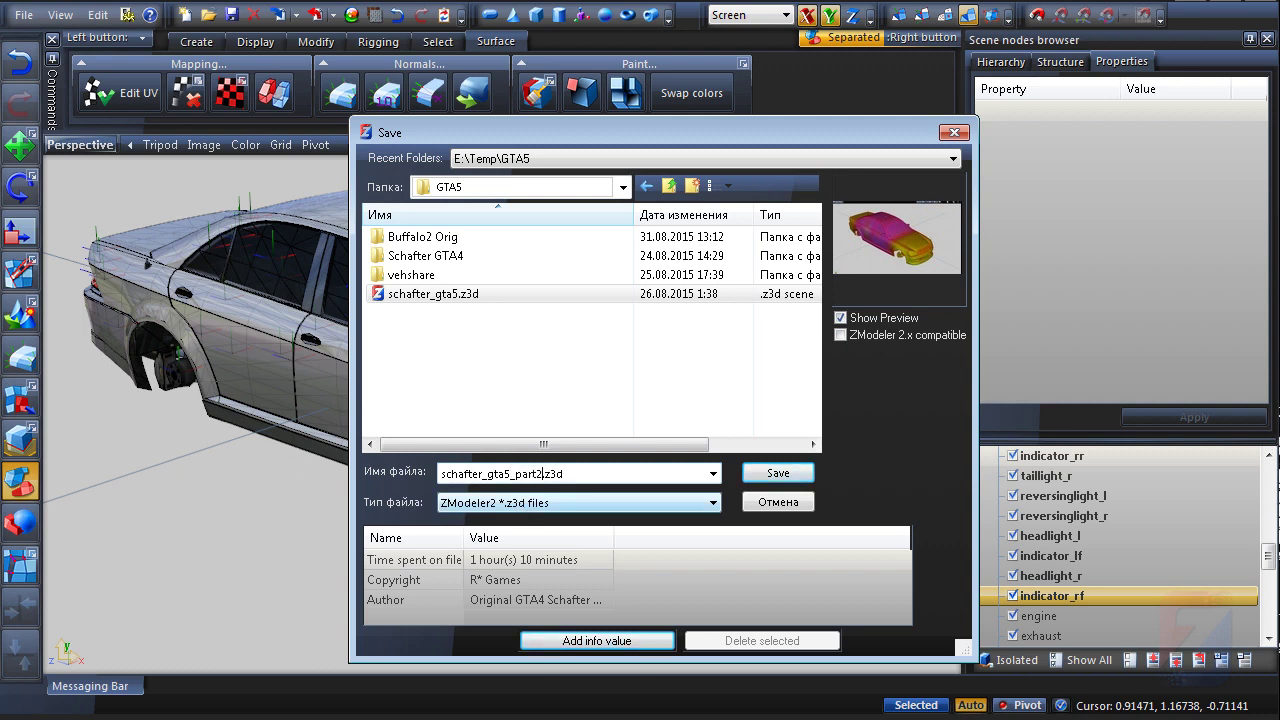
key(Return)
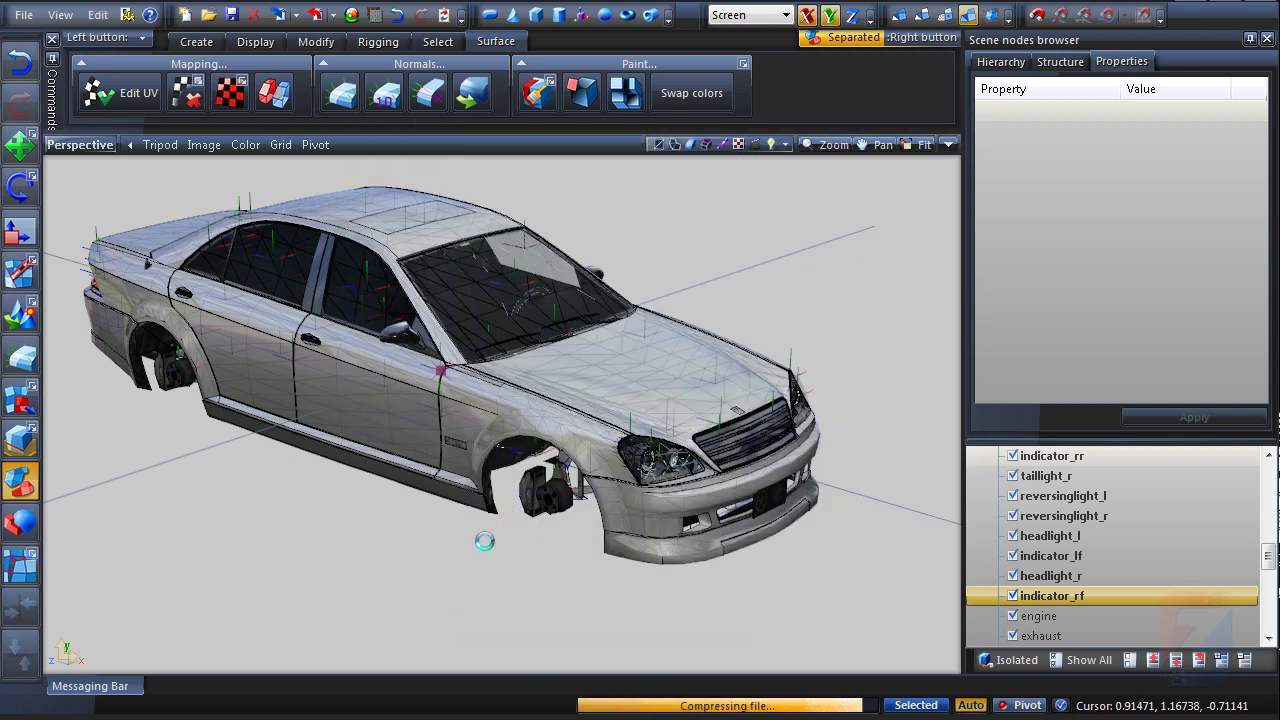
middle_drag(479, 564, 479, 567)
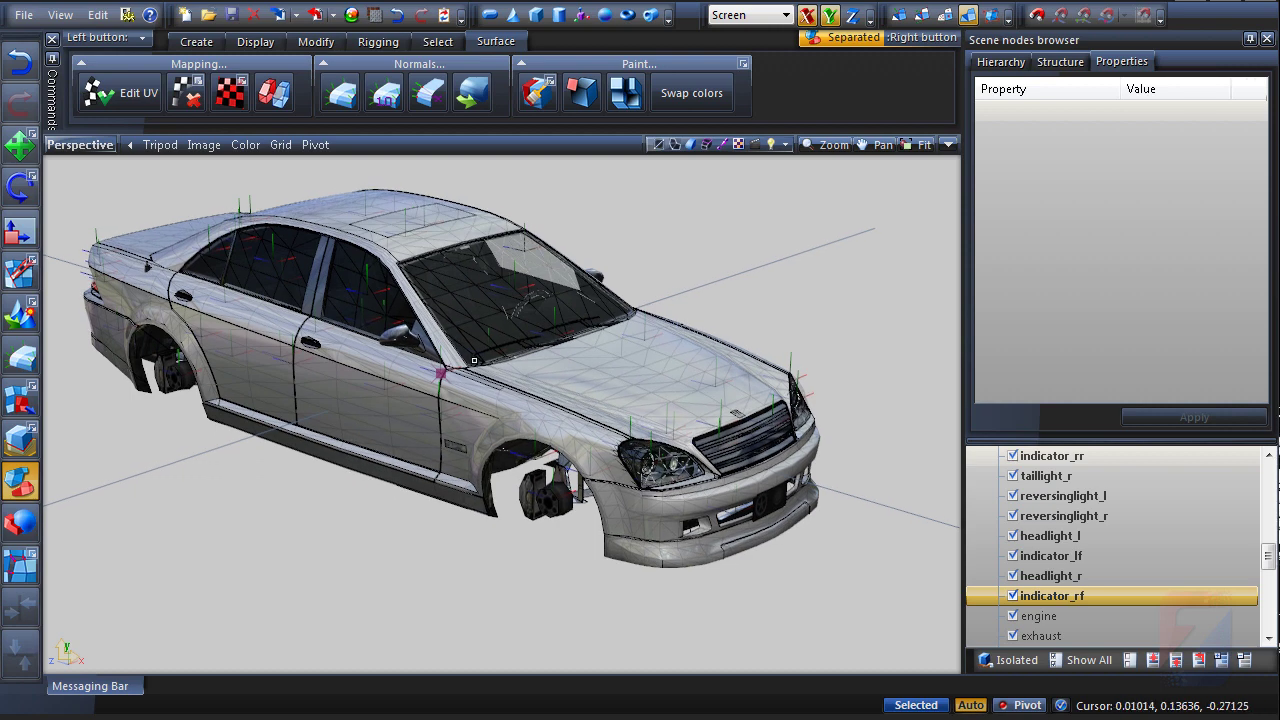
- Export the car as buffalo2_hi.yft into the Buffalo2 Mod folder, with Export LODs left on Autodetect
click(311, 17)
click(669, 187)
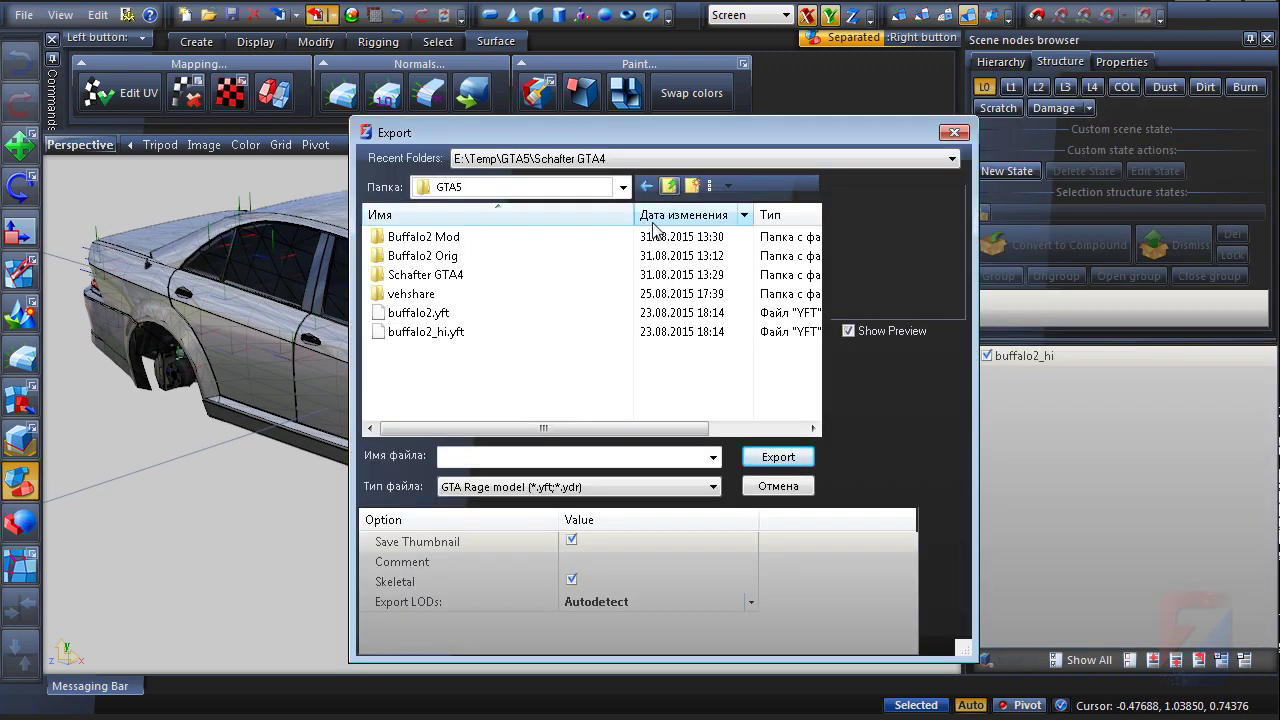
double_click(440, 234)
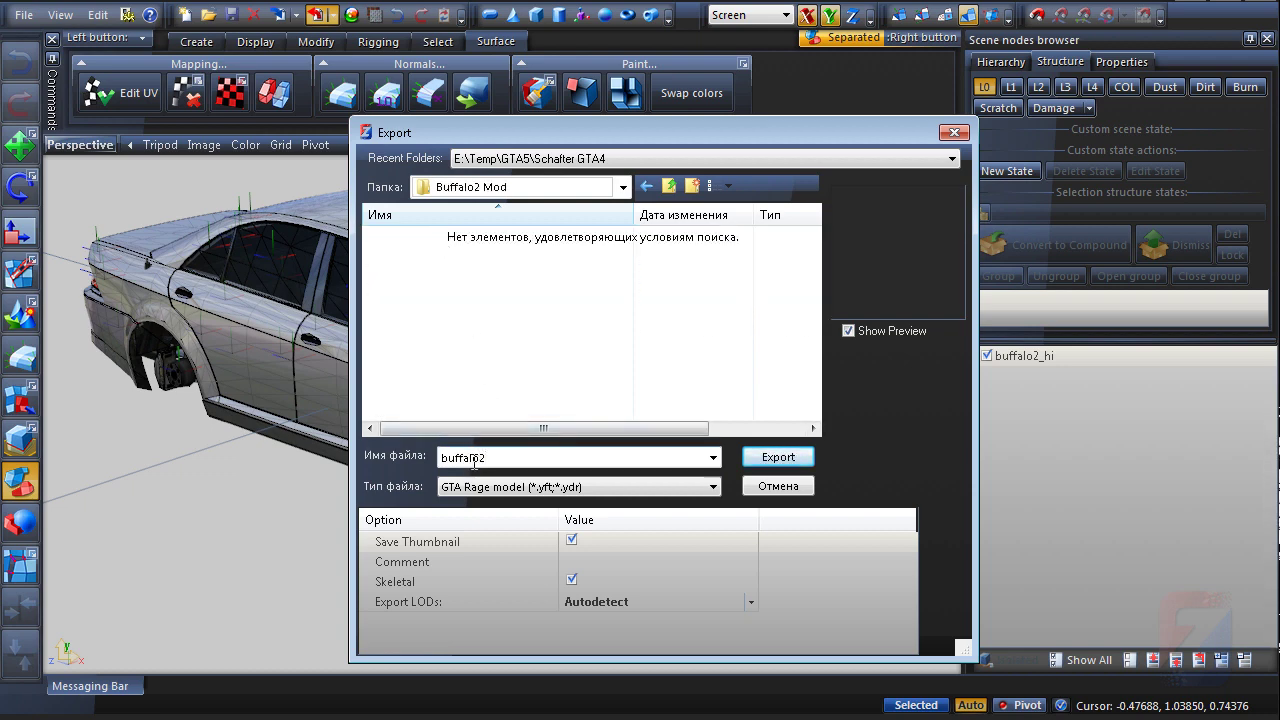
text(t)
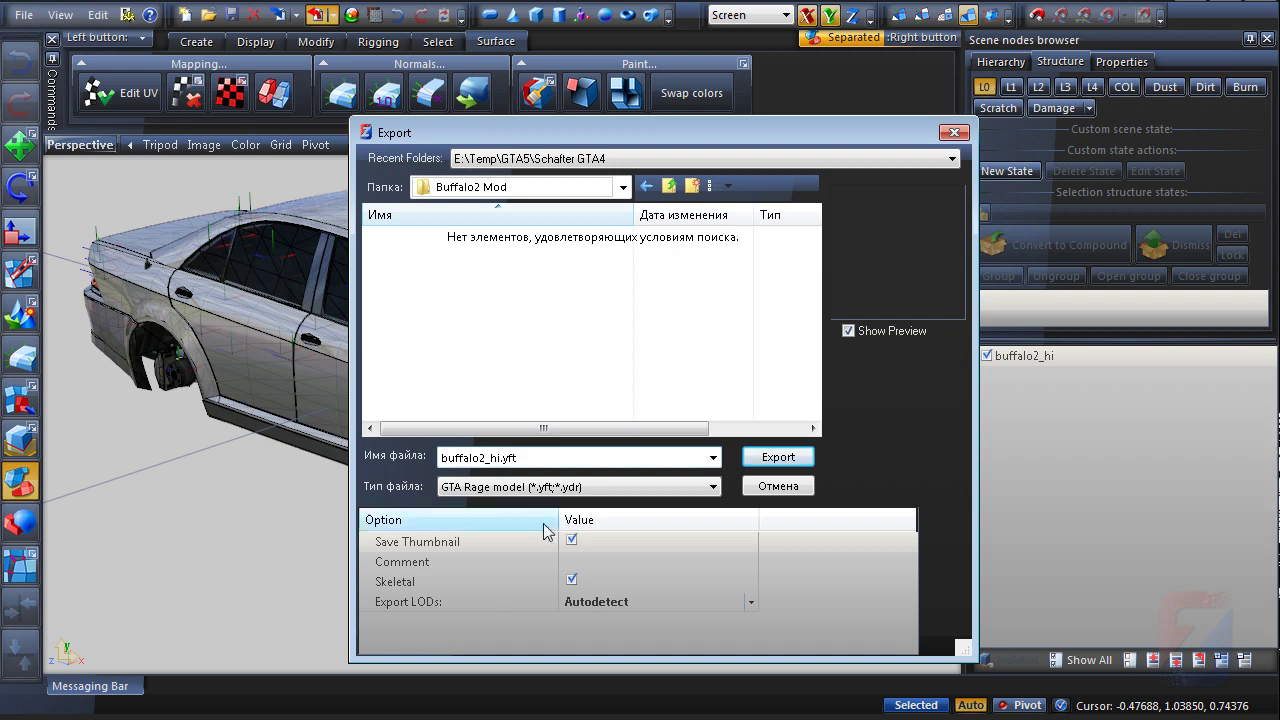
click(598, 602)
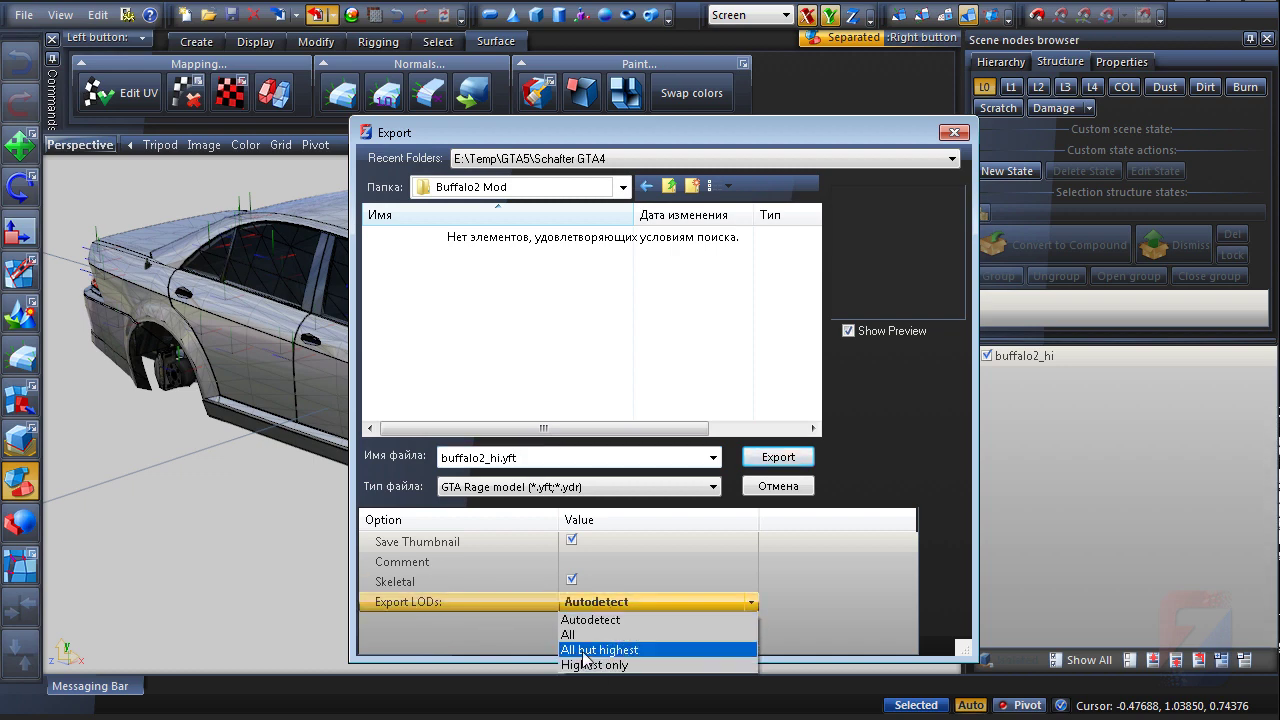
click(598, 608)
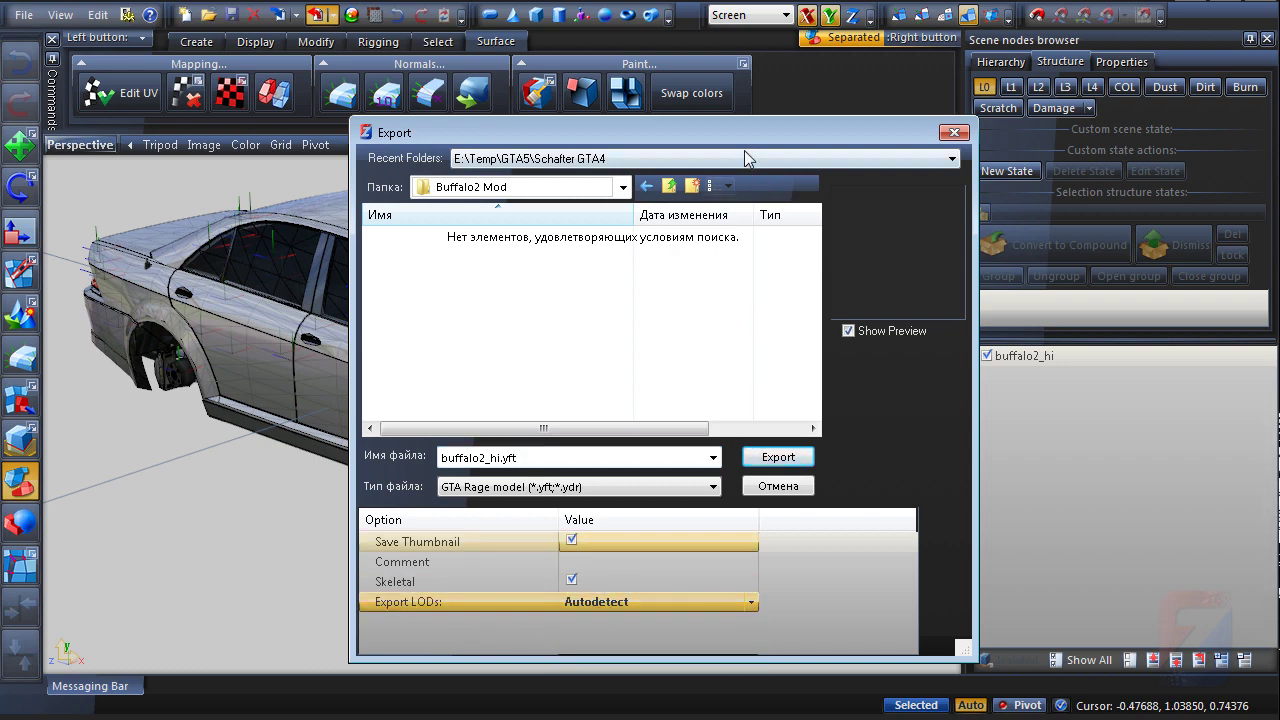
drag(744, 134, 686, 112)
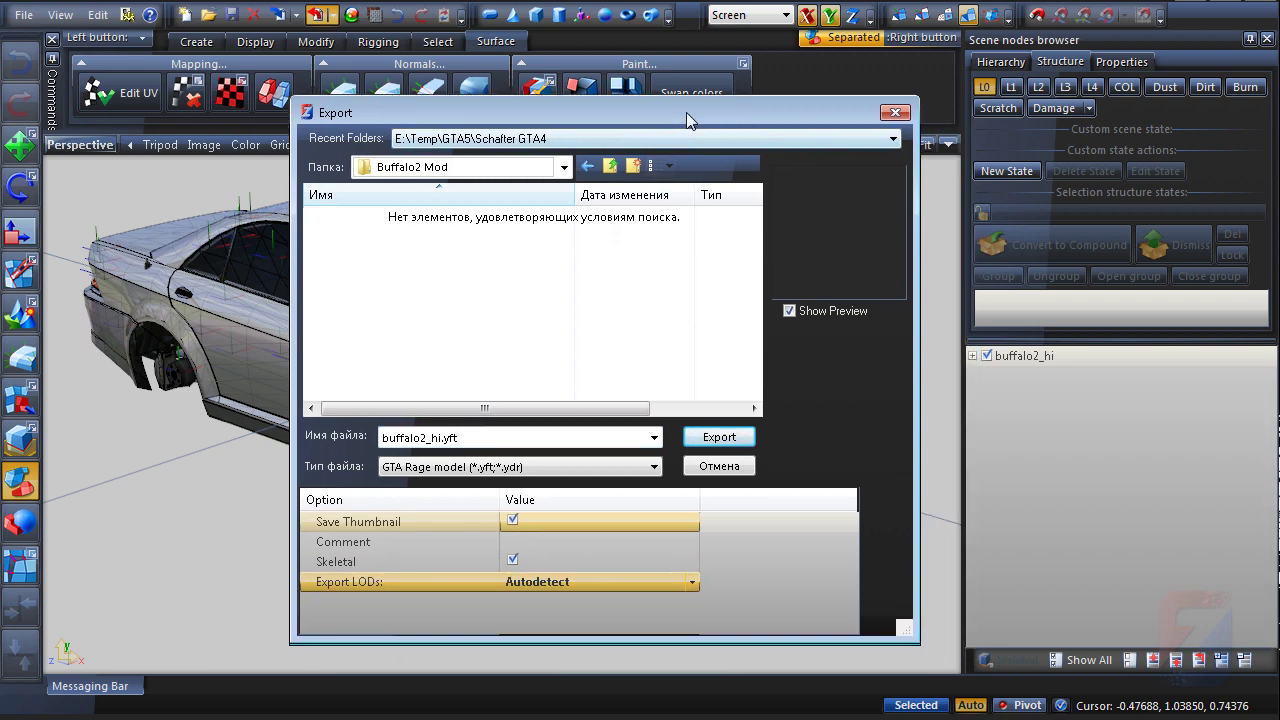
click(720, 434)
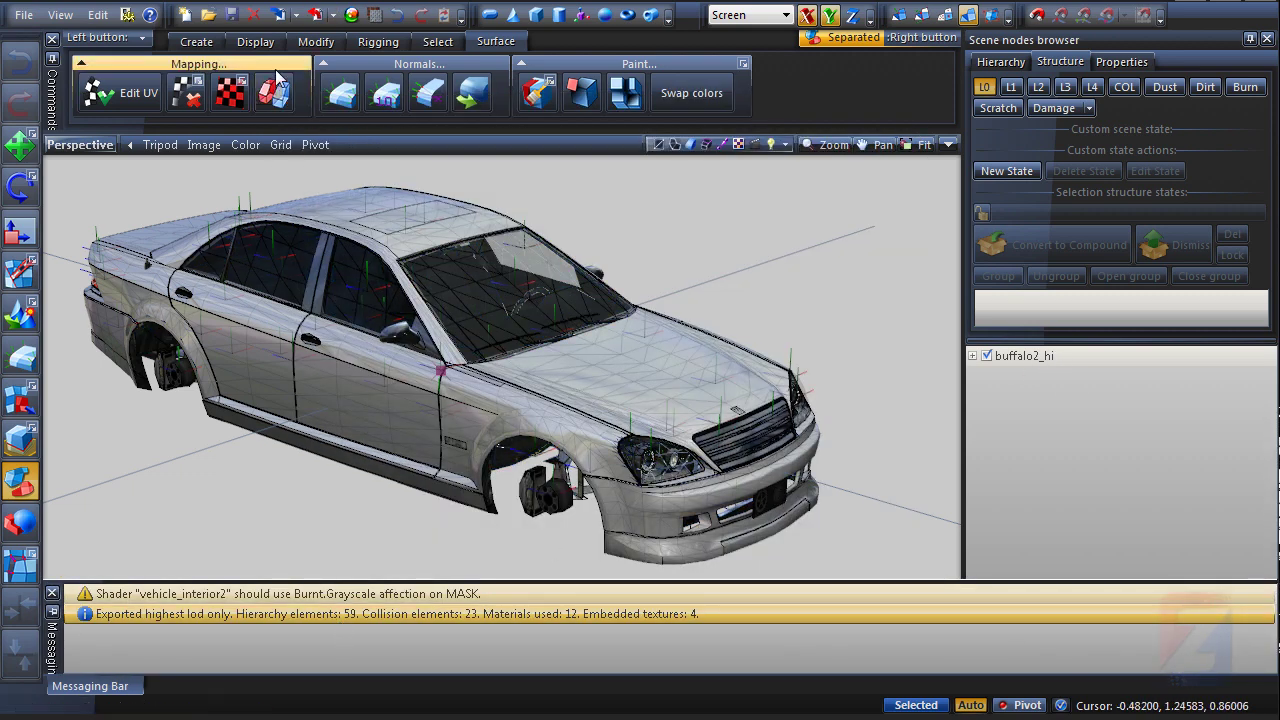
- Export the car again as buffalo2.yft into the Buffalo2 Mod folder, then switch to OpenIV
click(316, 14)
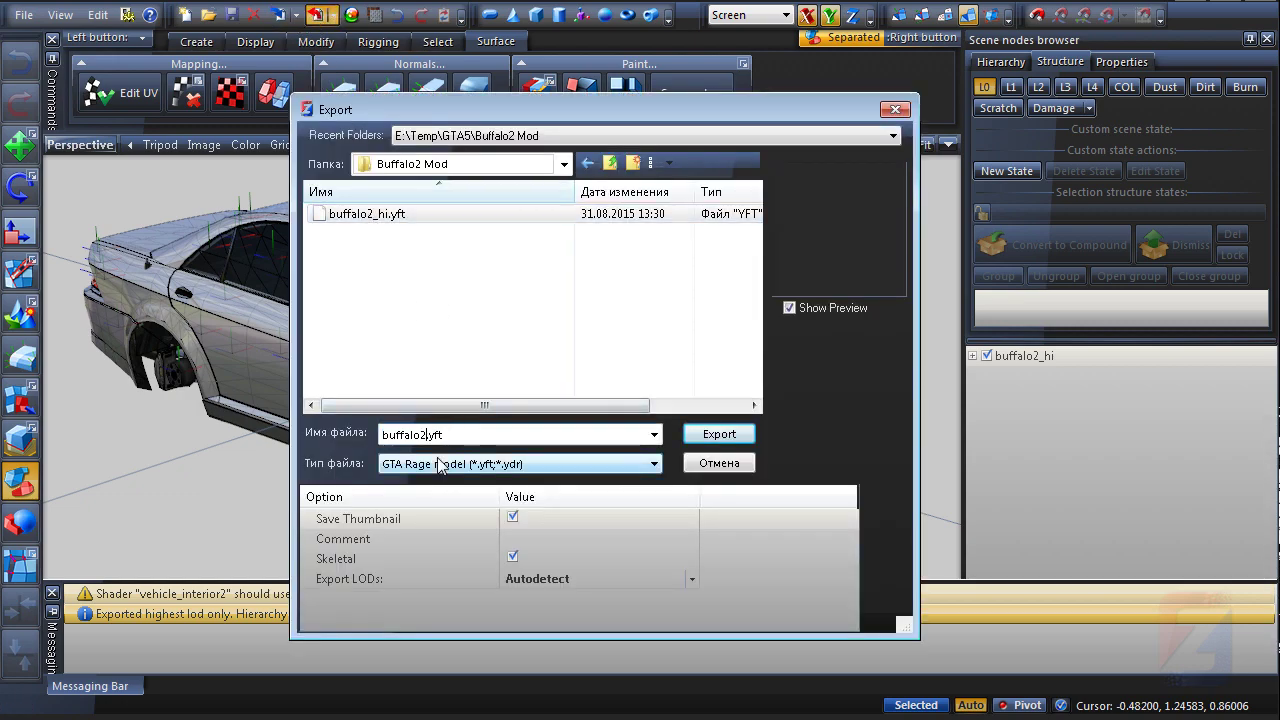
click(720, 434)
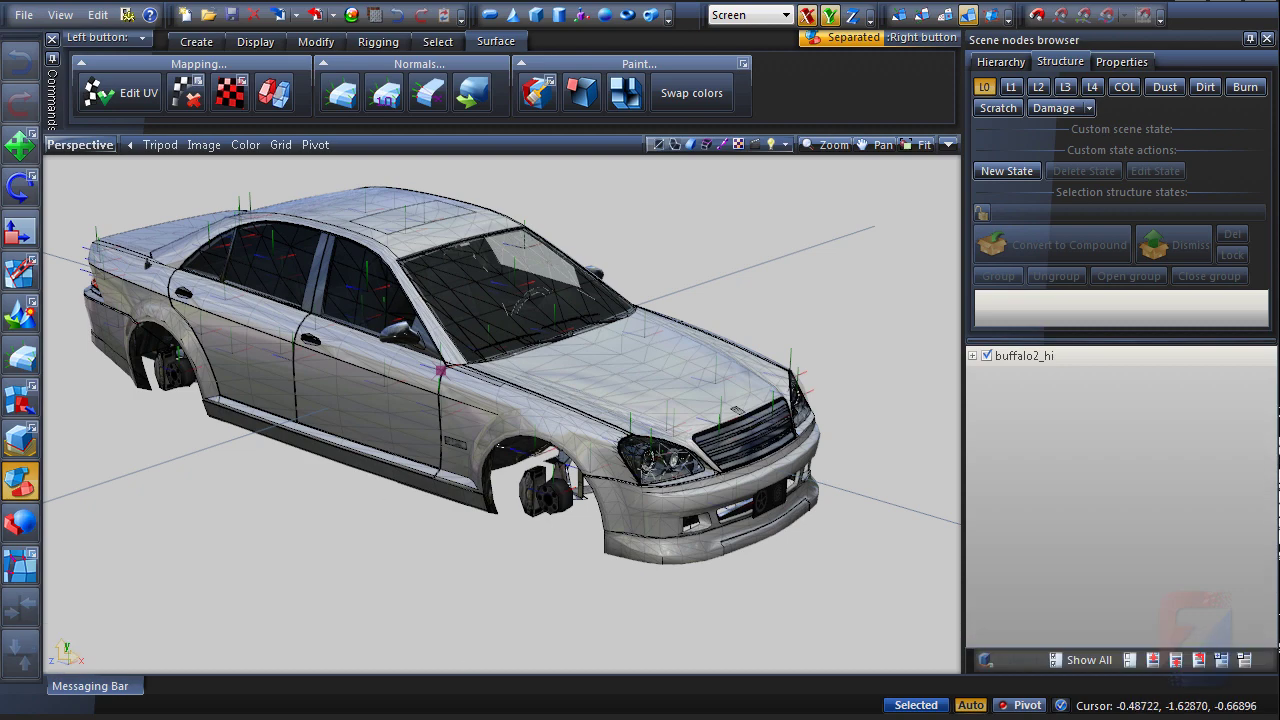
key(alt+Tab)
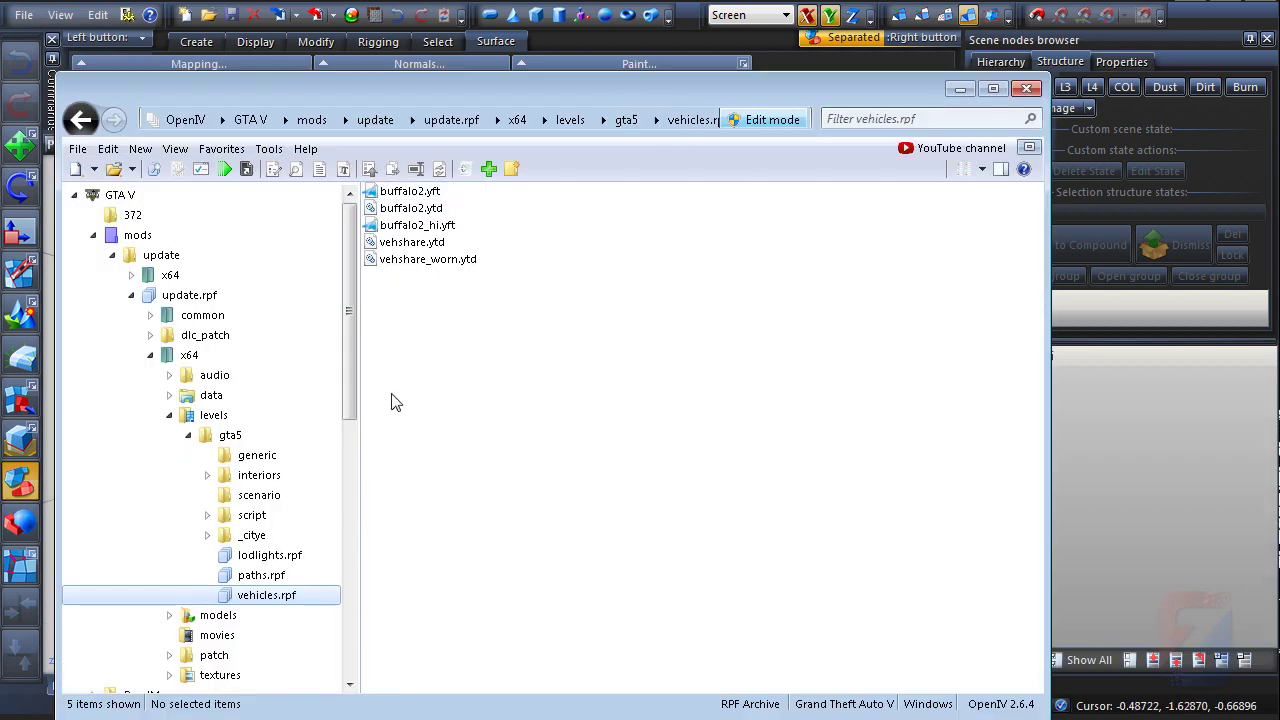
- Add buffalo2.yft and buffalo2_hi.yft from the Buffalo2 Mod folder to the vehicles.rpf archive
click(489, 170)
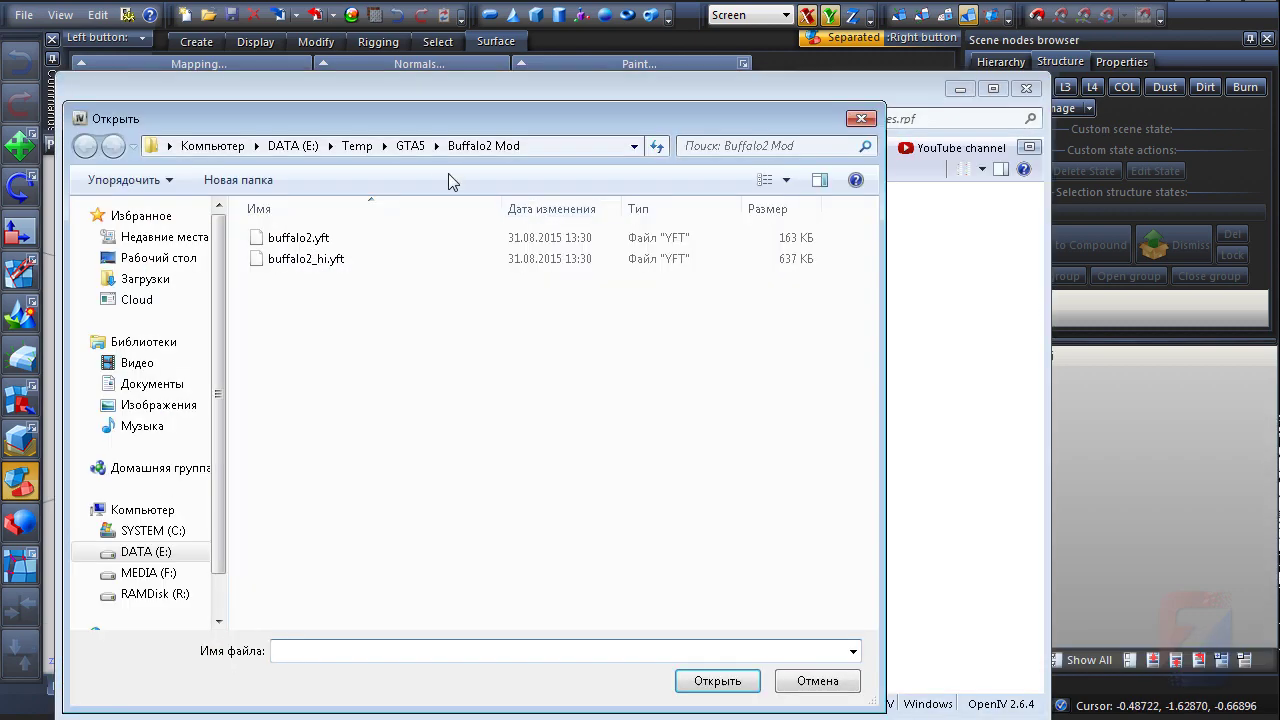
click(340, 240)
shift+click(326, 260)
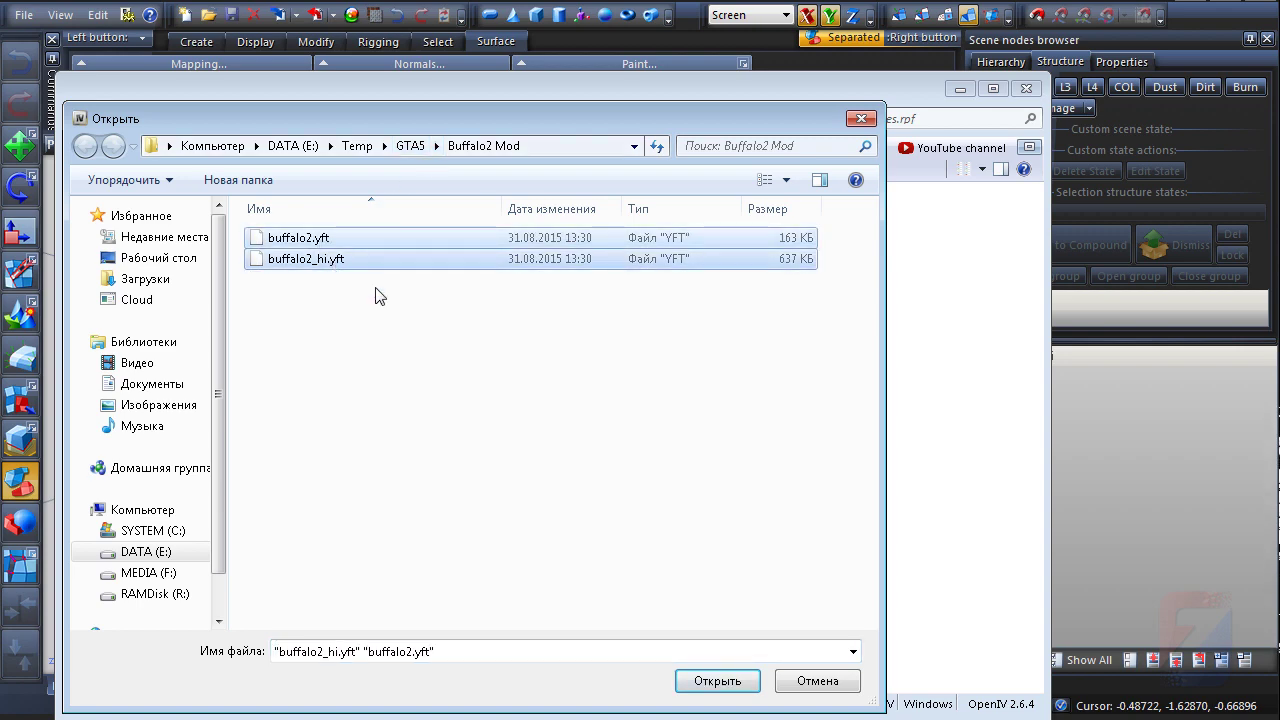
click(718, 681)
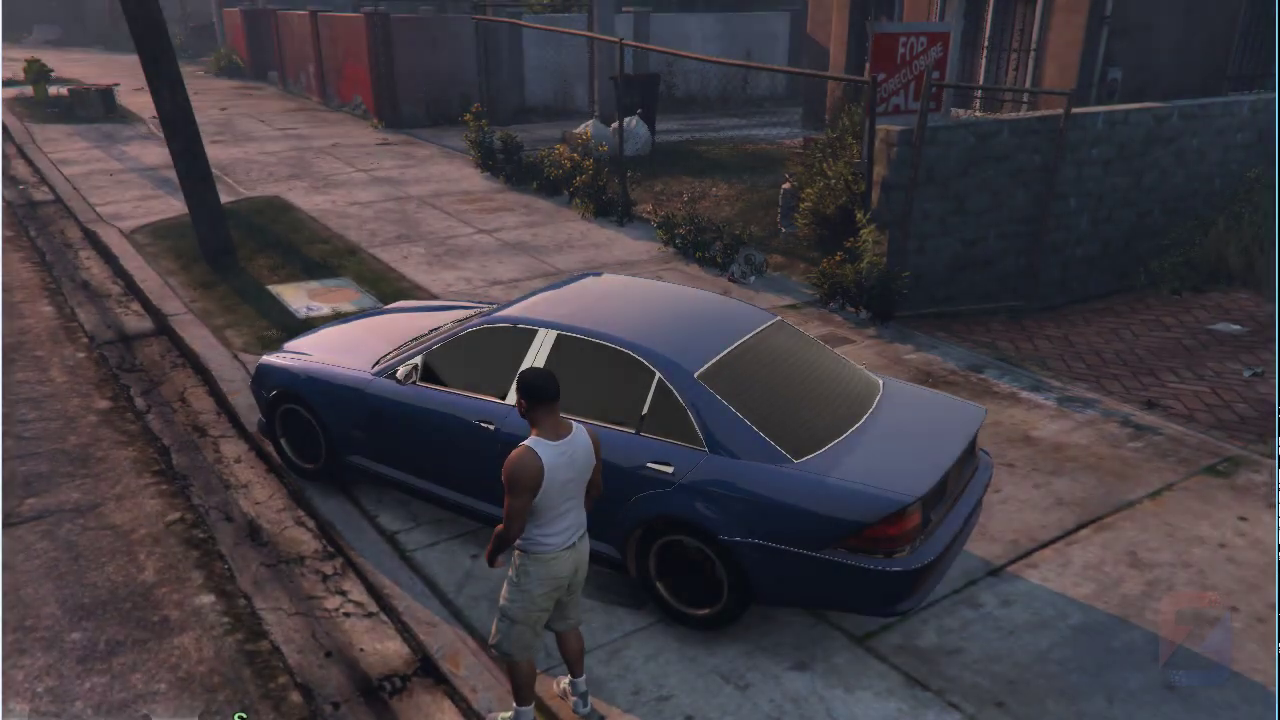
key(f)
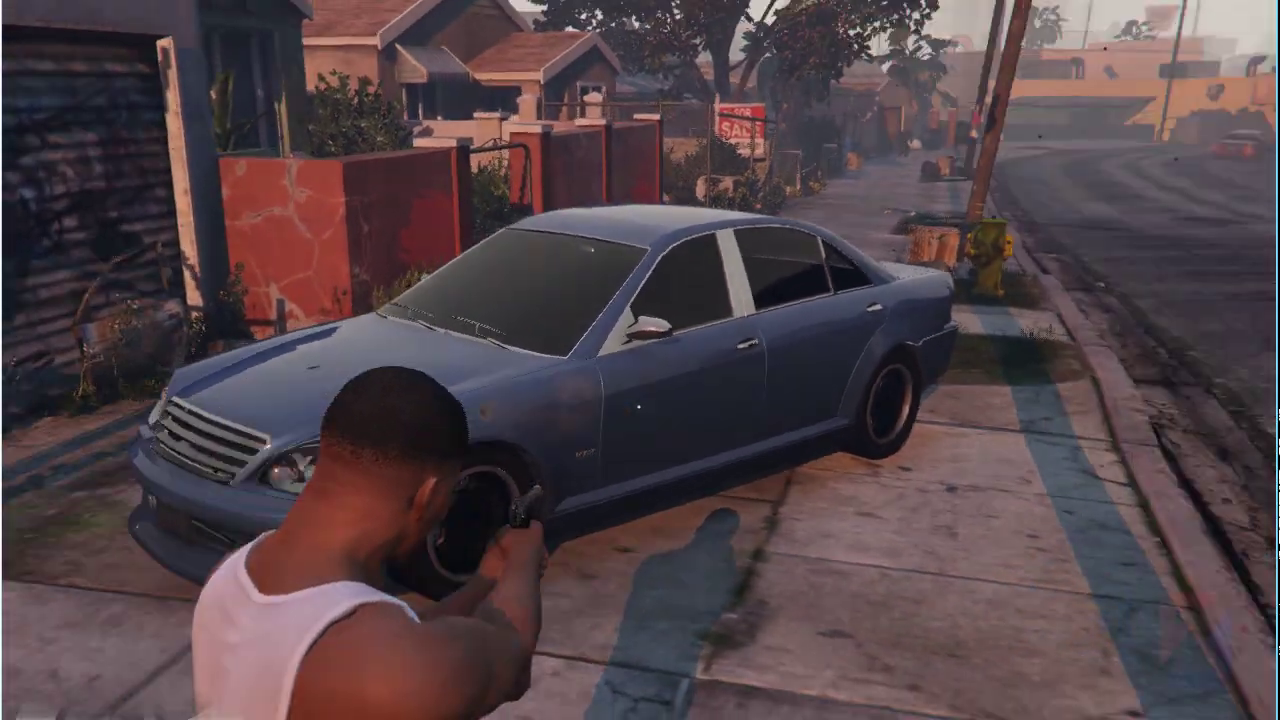
click(639, 407)
key(d)
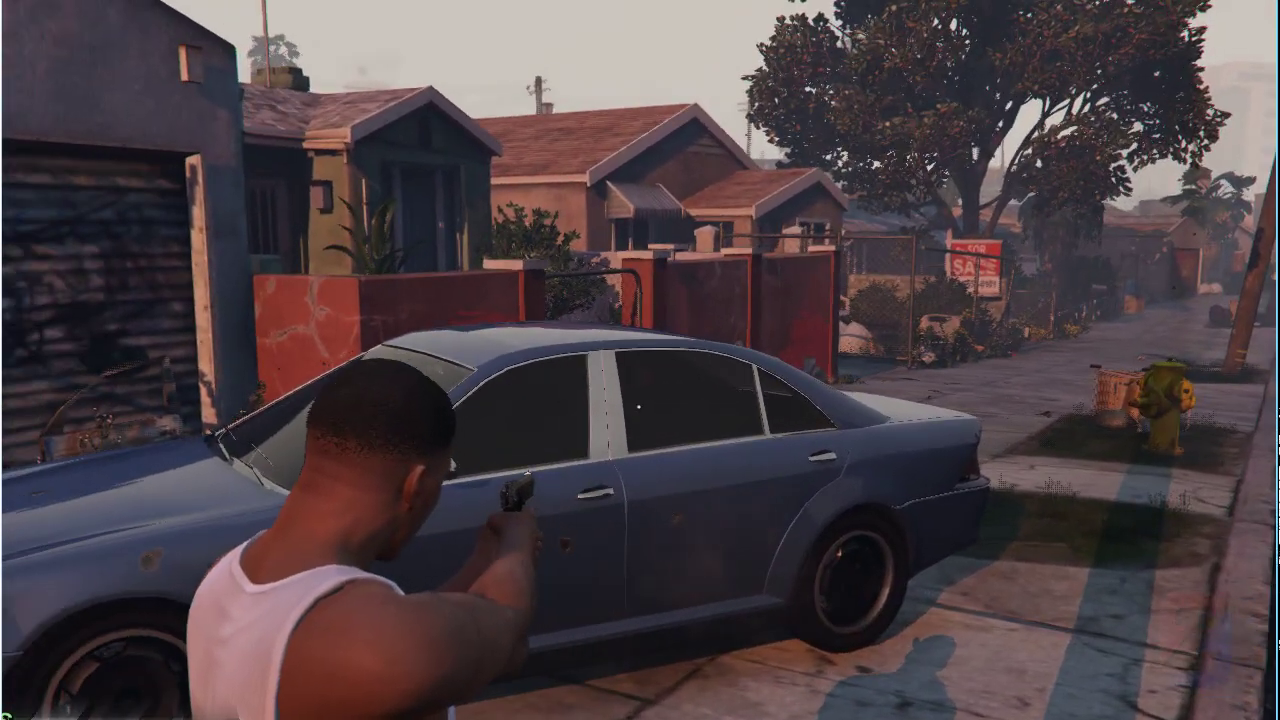
key(w)
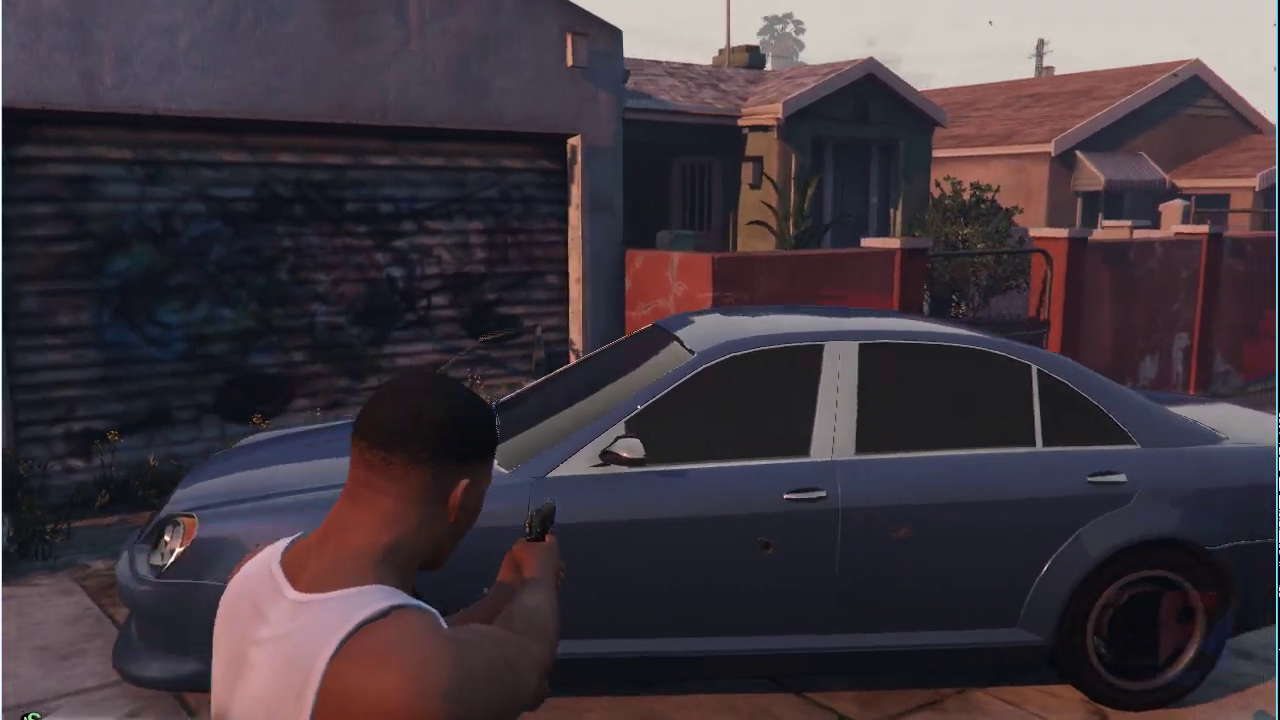
key(a)
key(d)
key(a)
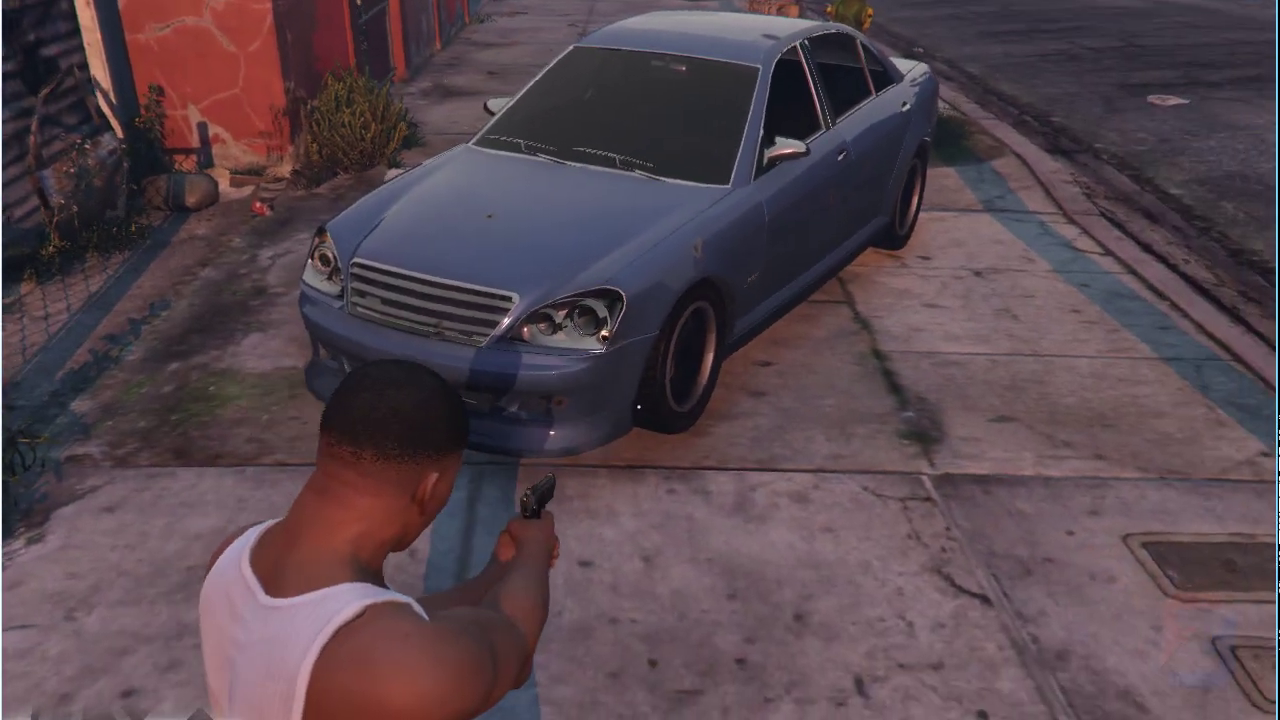
click(639, 407)
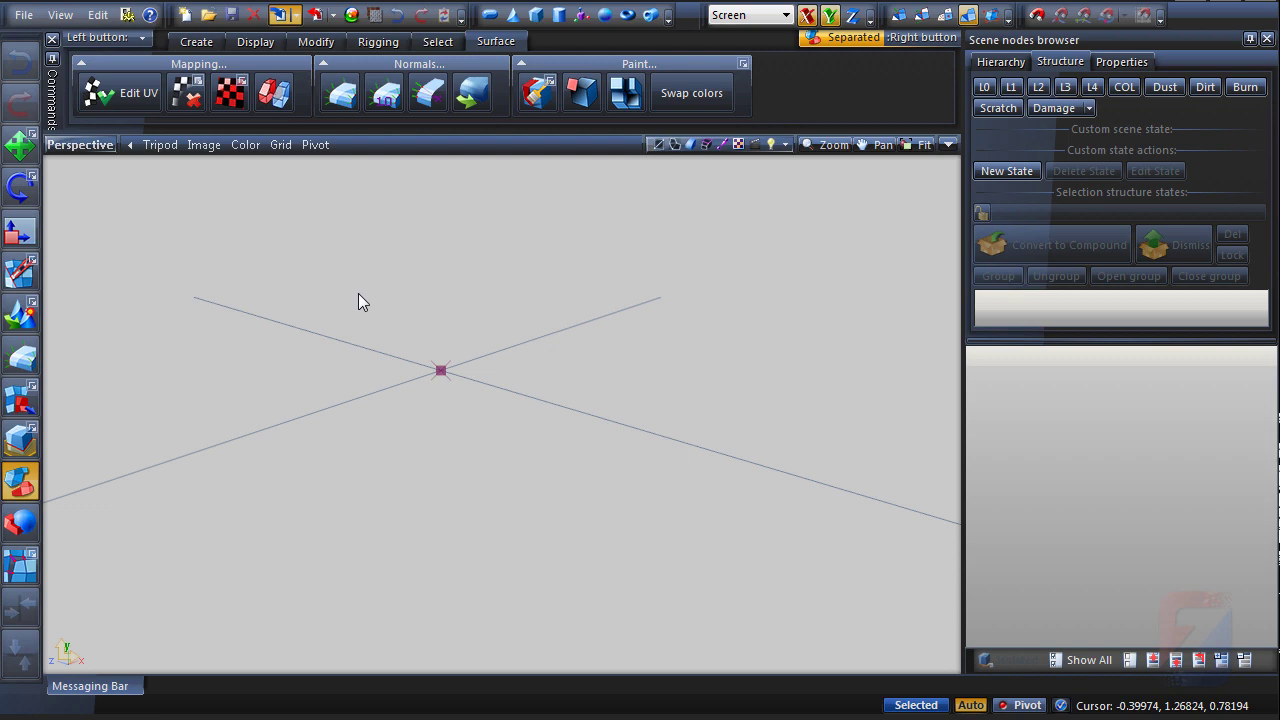
- Import the original buffalo2.yft from the Buffalo2 Orig folder, and start a new empty scene without saving the imported one
key(ctrl+i)
key(Escape)
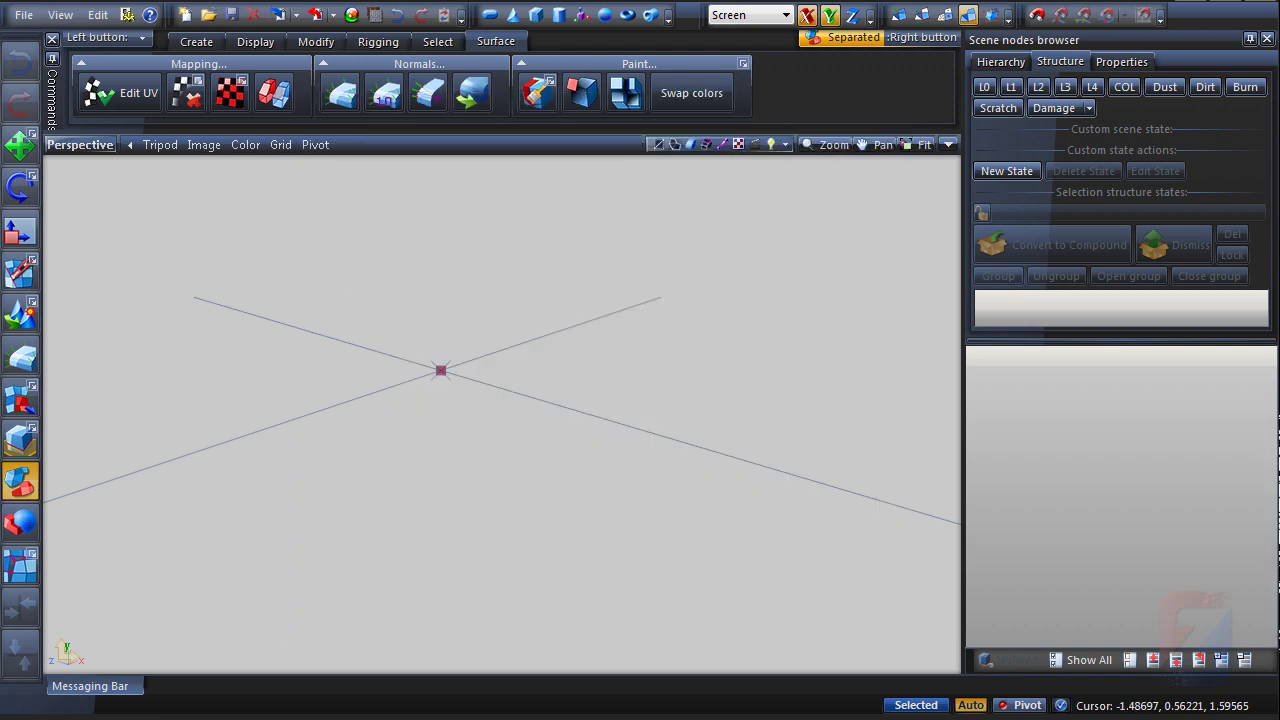
click(281, 17)
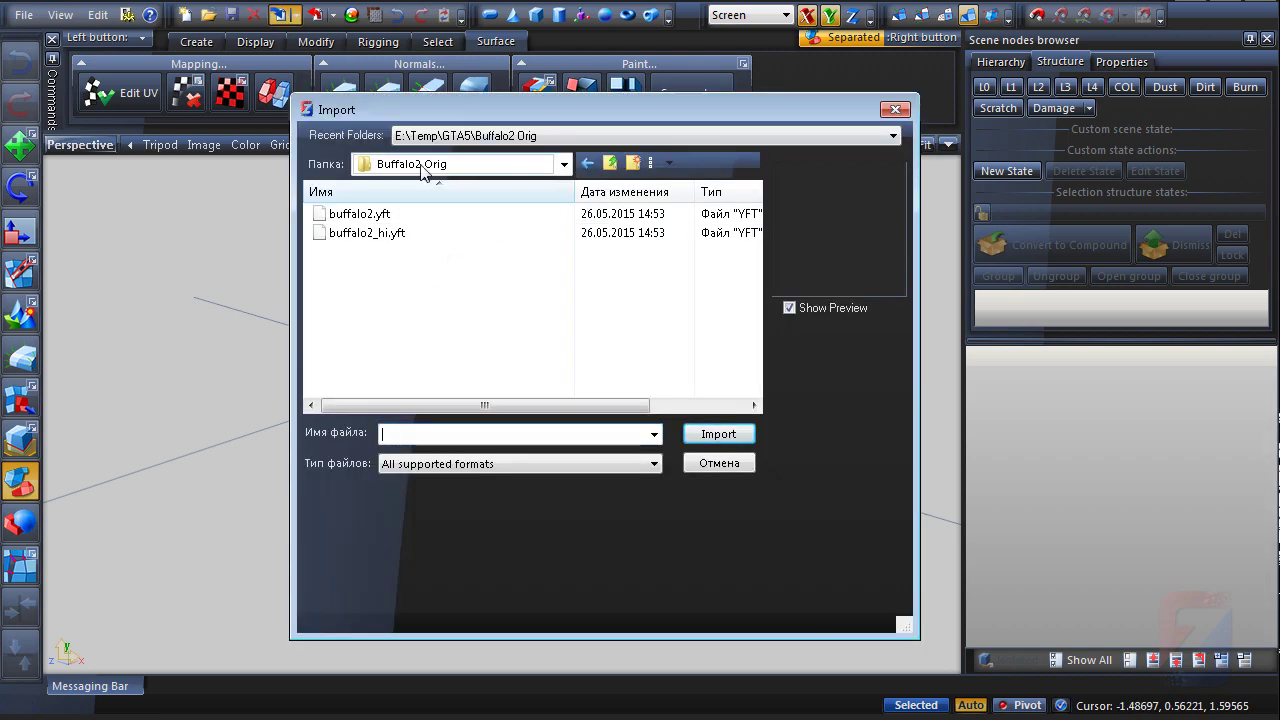
click(366, 216)
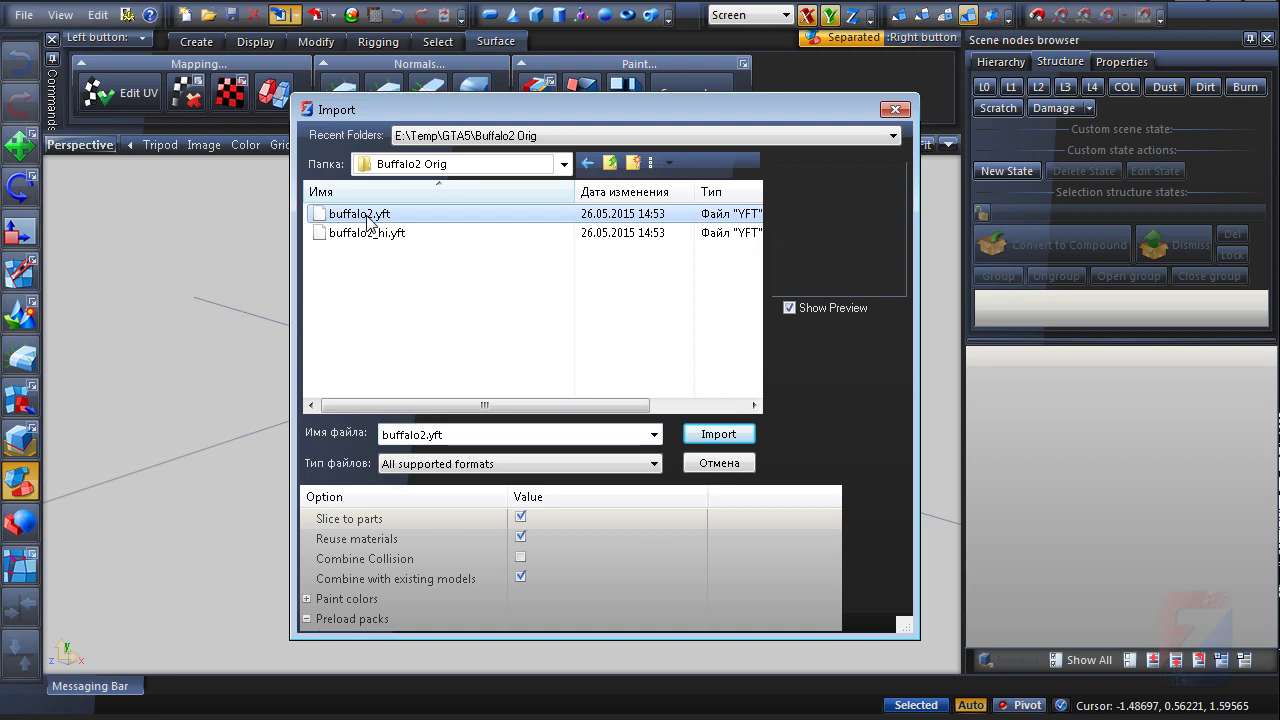
click(730, 434)
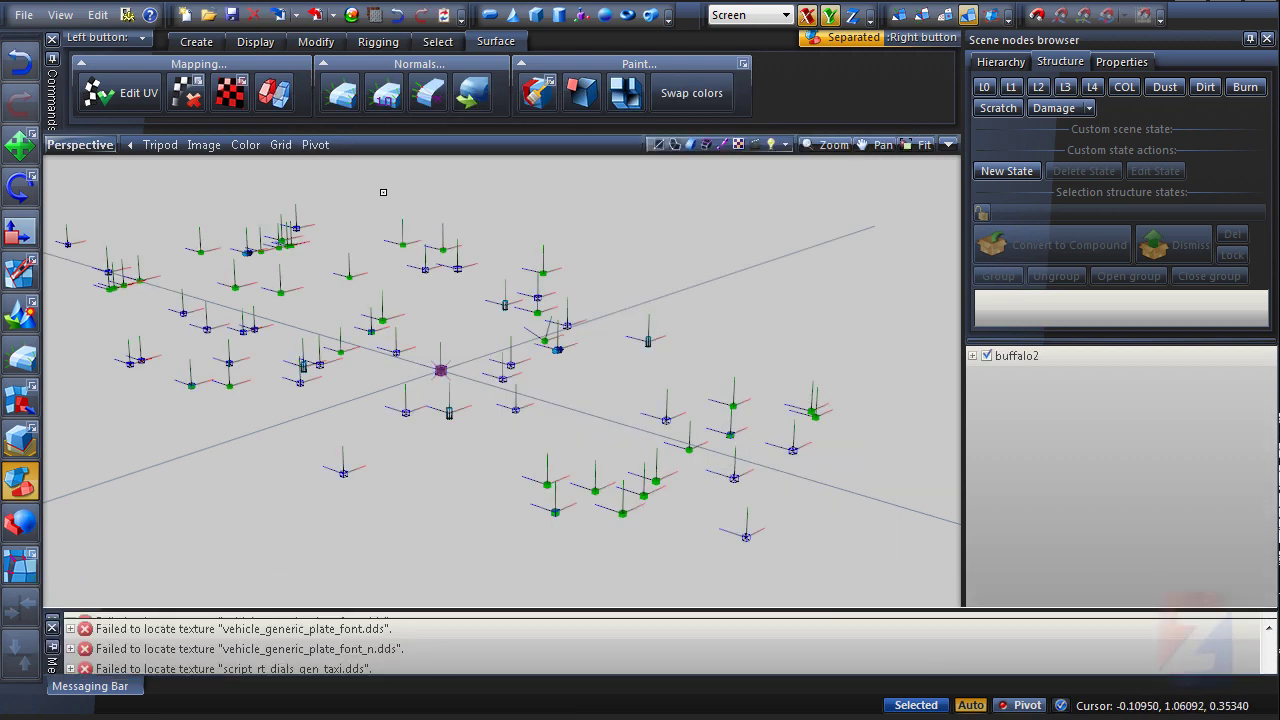
click(184, 15)
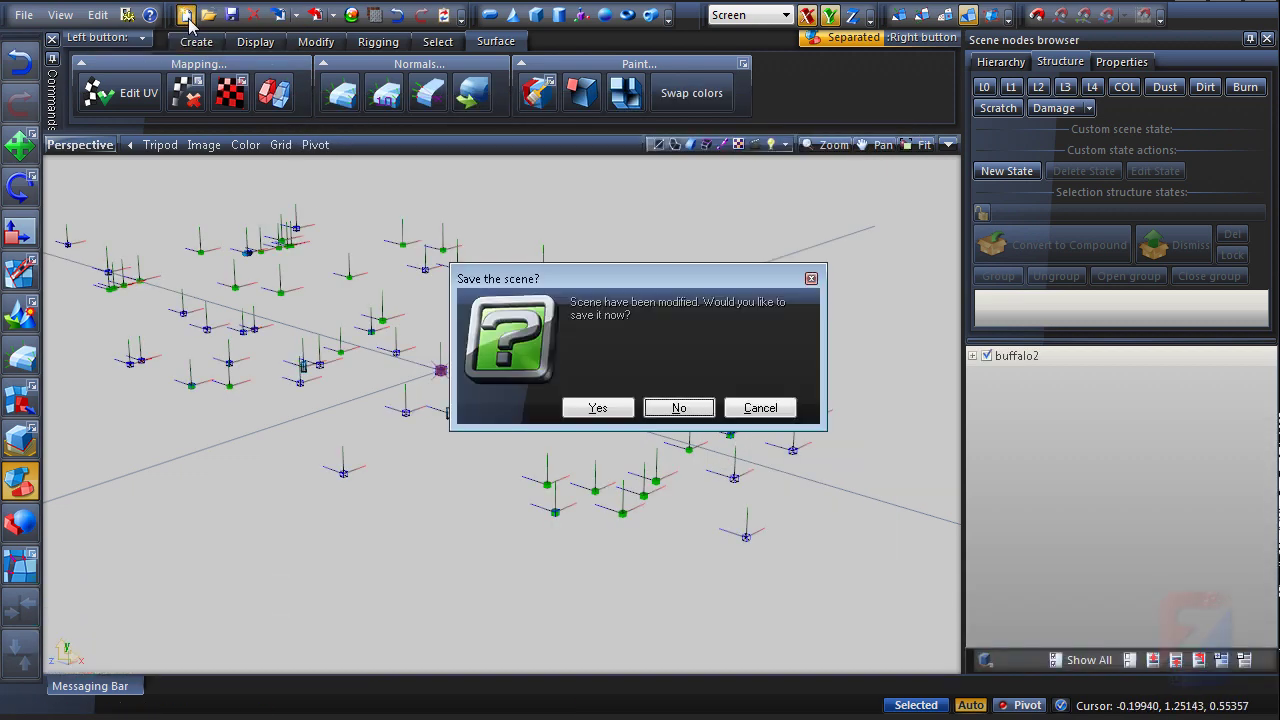
click(679, 408)
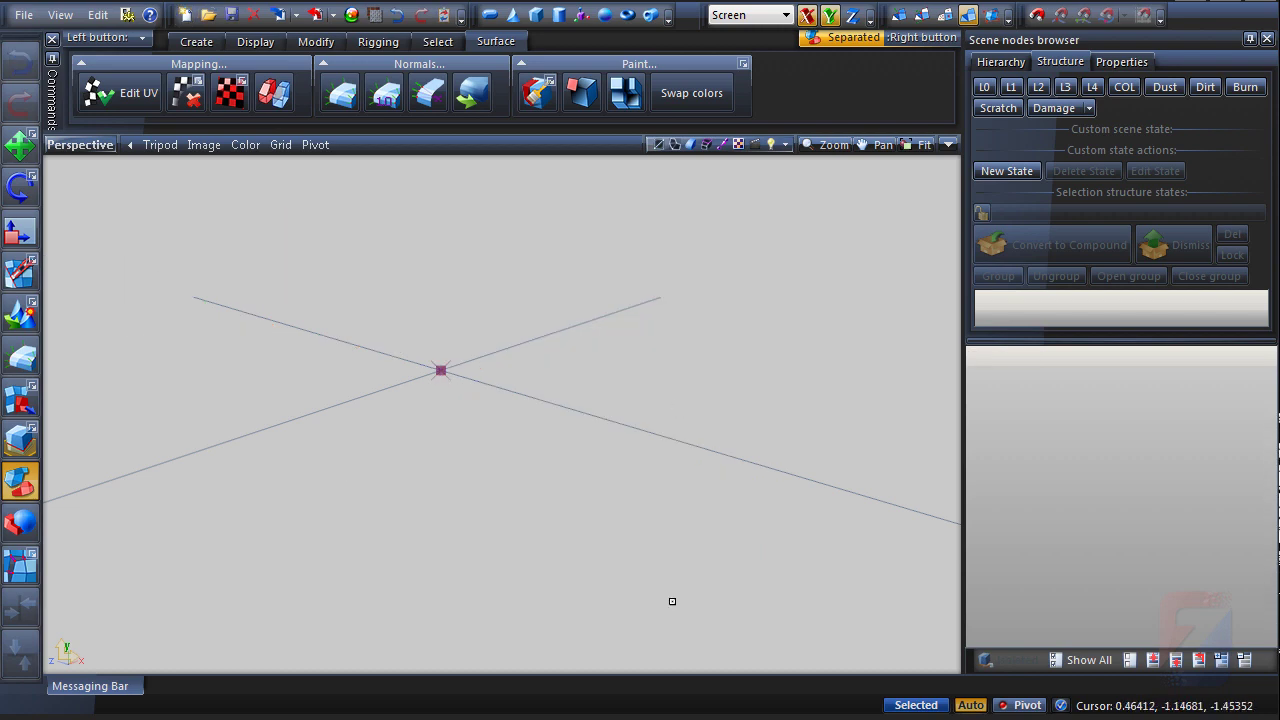
- Copy all the window and windscreen .cwgv files from the Buffalo2 Orig folder into the Buffalo2 Mod folder
click(642, 718)
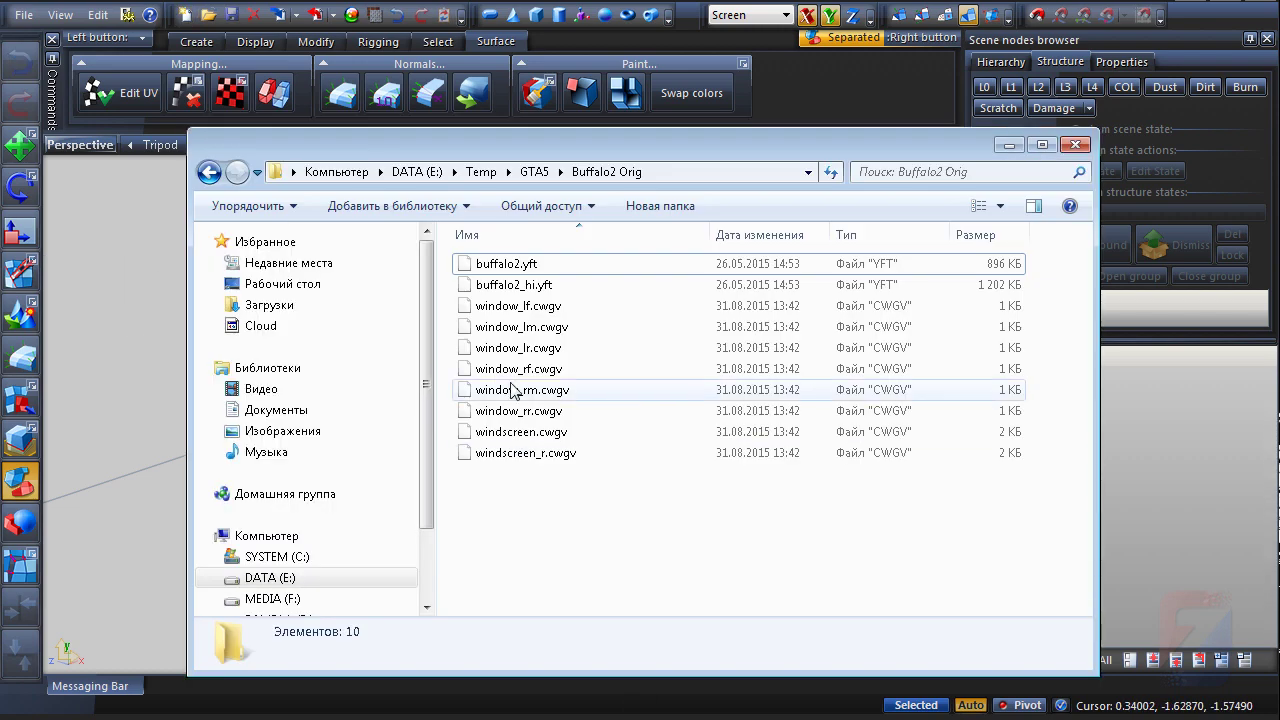
click(514, 306)
shift+click(517, 455)
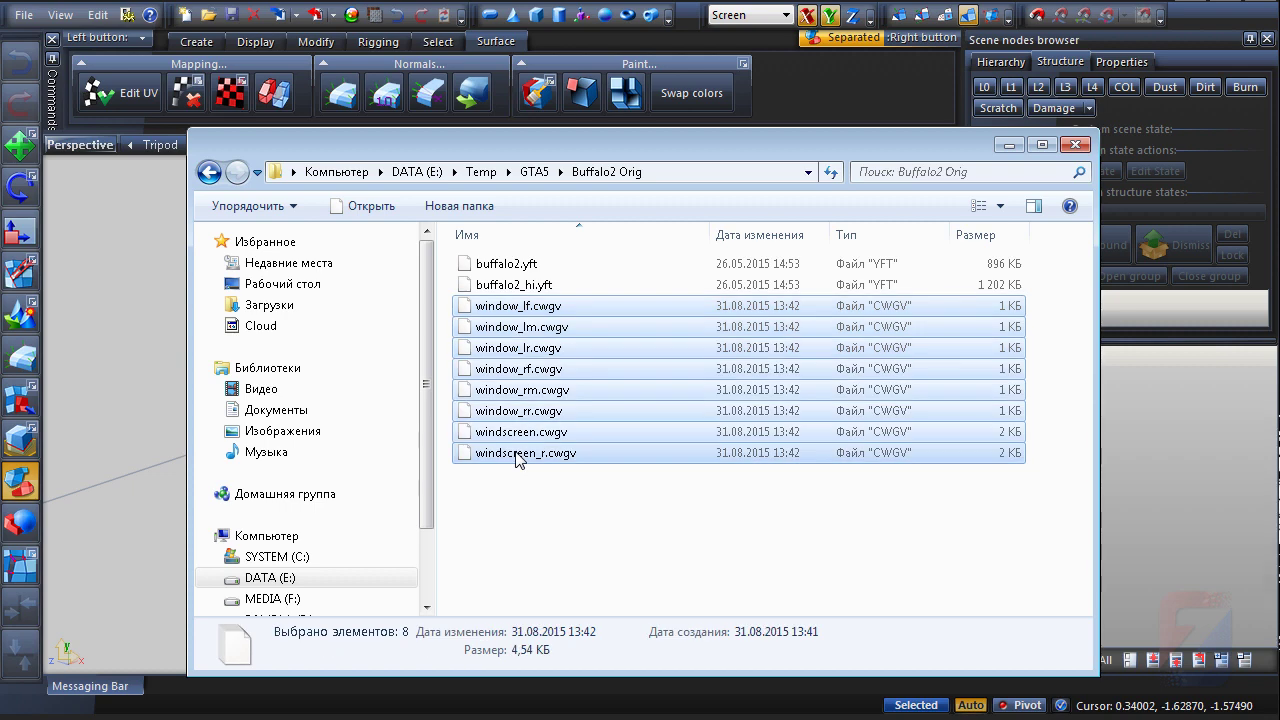
right_click(513, 453)
click(592, 678)
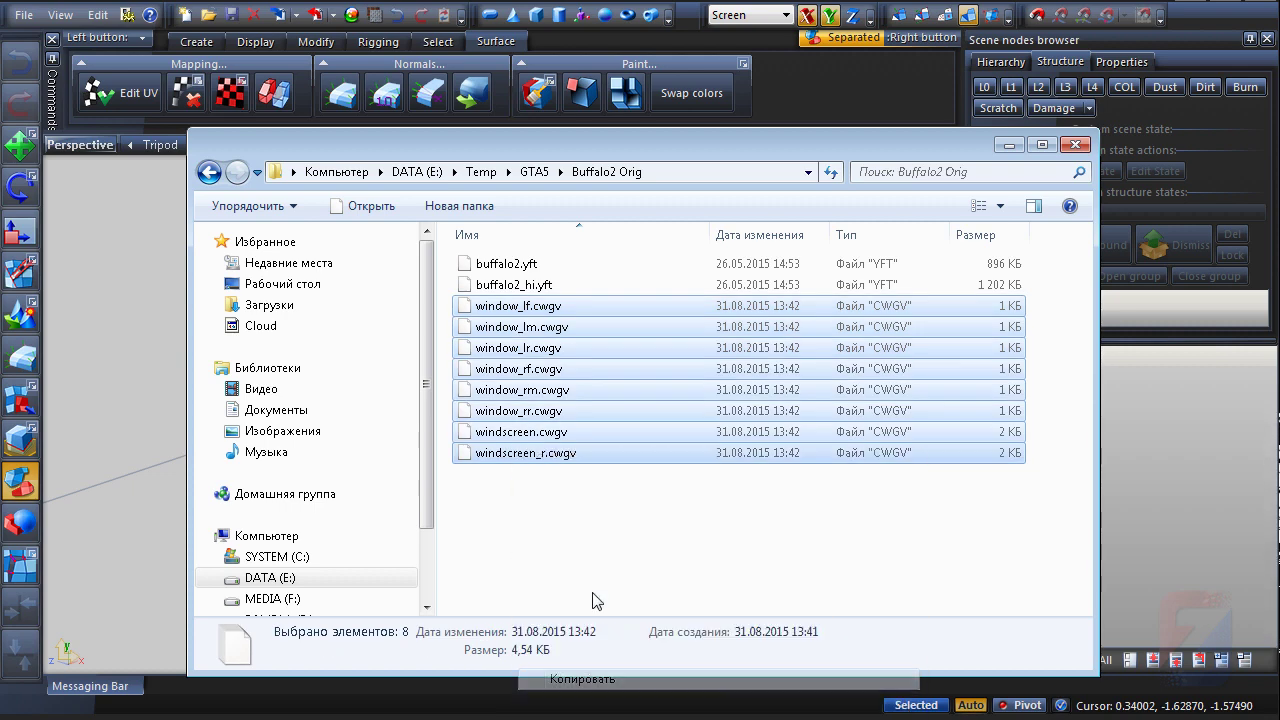
click(533, 172)
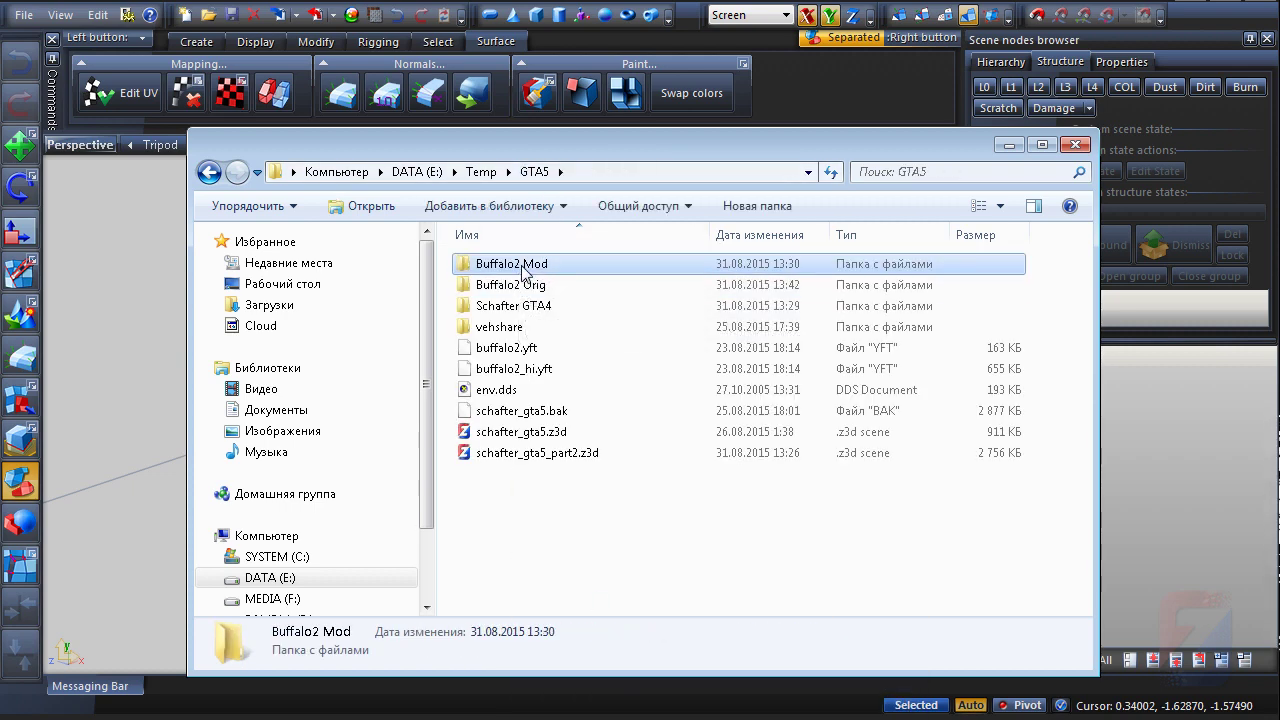
double_click(530, 262)
key(ctrl+v)
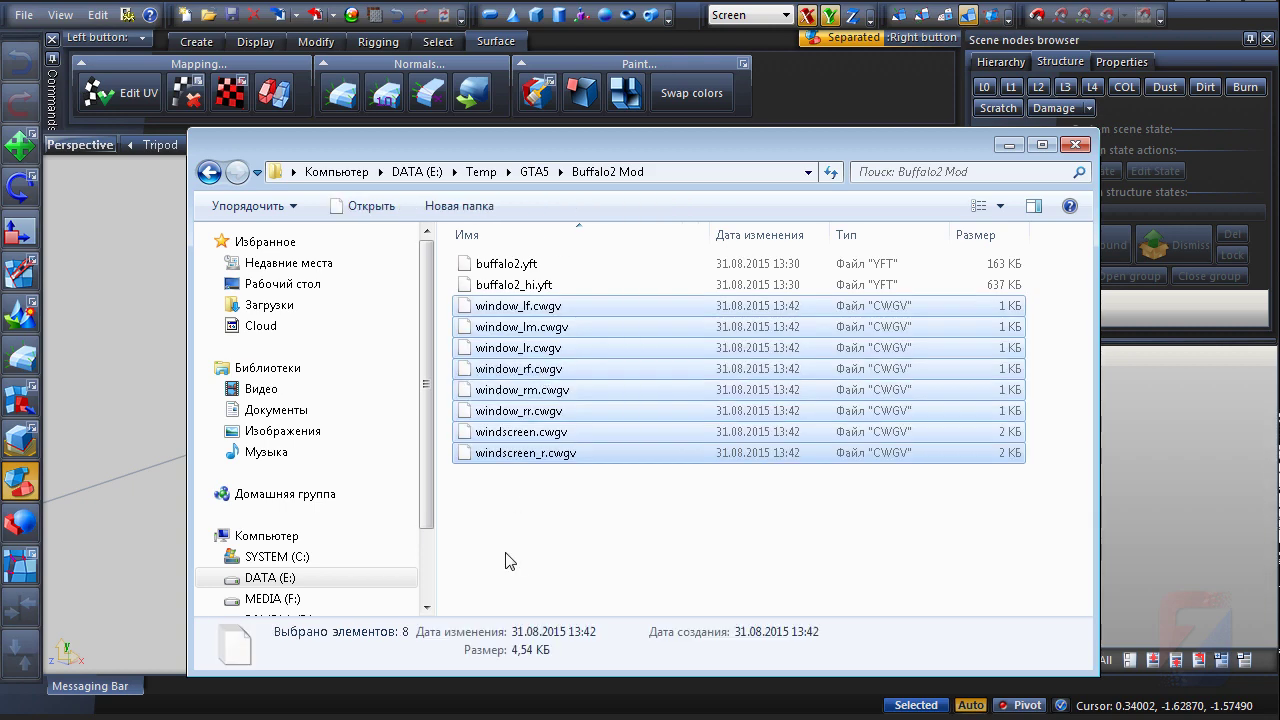
- Open the schafter_gta5_part2.z3d scene from the E:\Temp\GTA5 folder
click(36, 18)
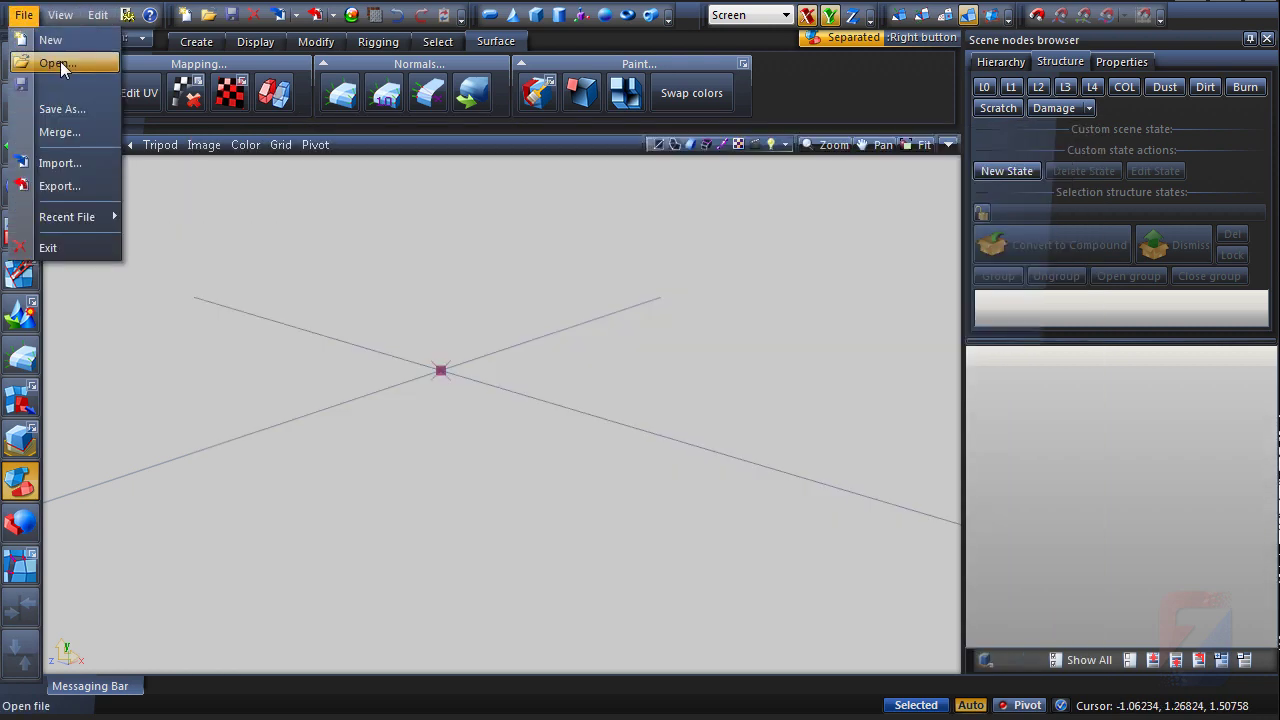
click(60, 61)
click(420, 309)
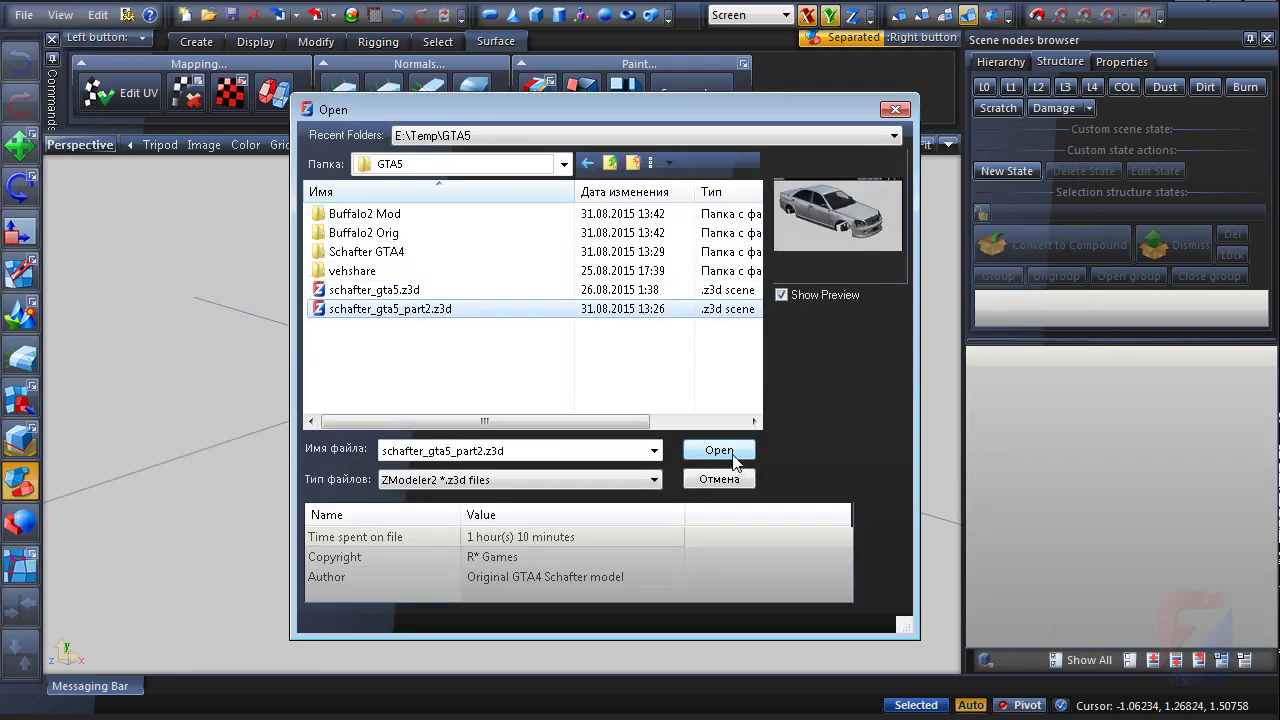
click(733, 458)
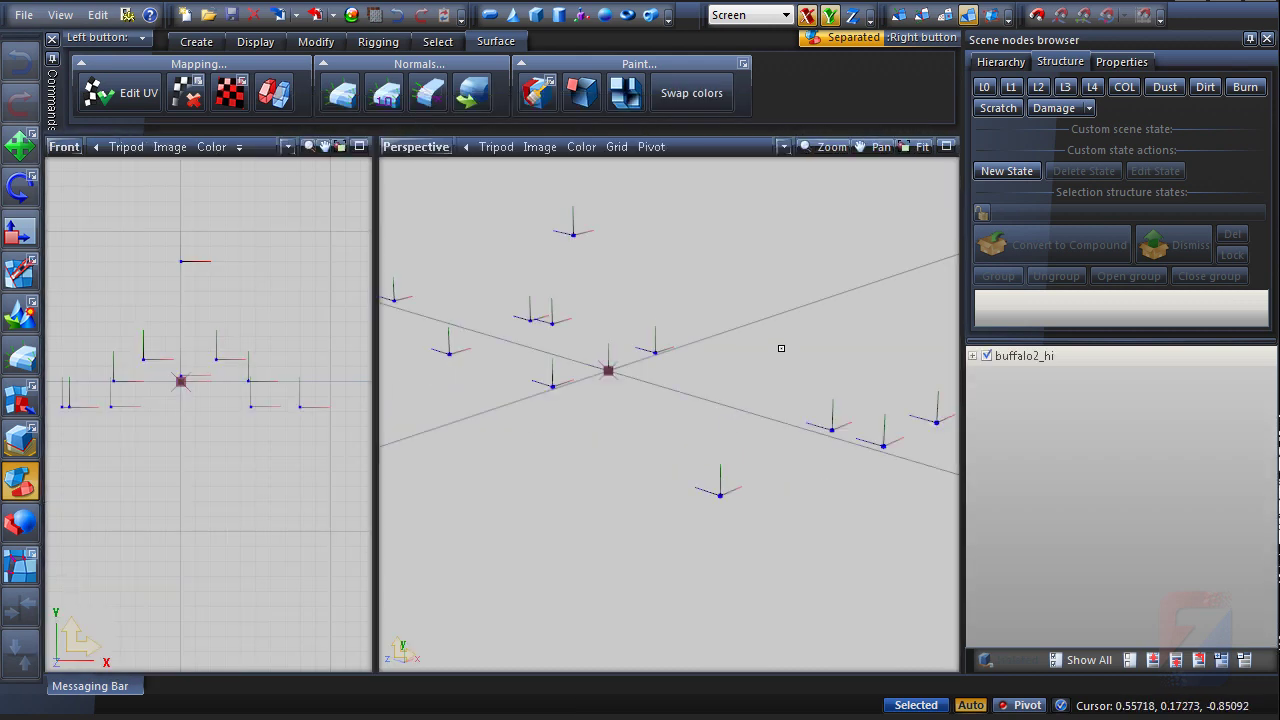
- Show the COL state of the car in a maximized perspective view and expand the buffalo2_hi node tree
click(1124, 87)
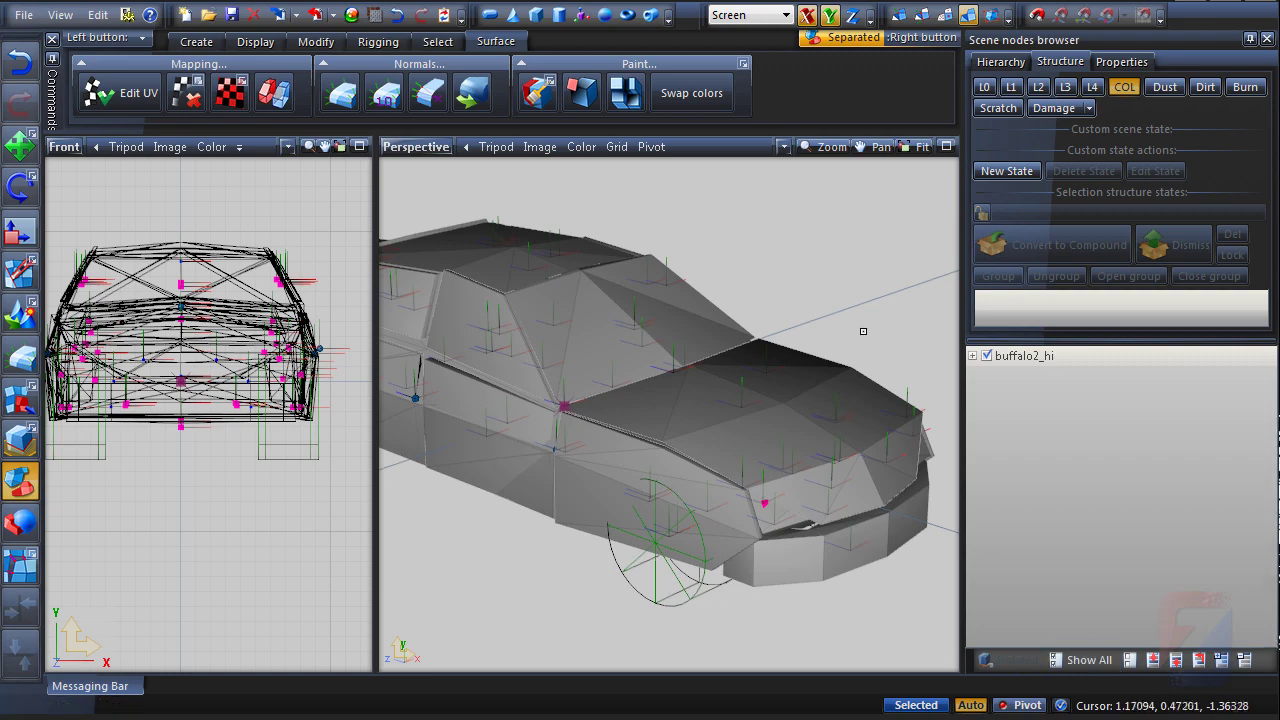
middle_drag(863, 330, 846, 348)
key(alt+w)
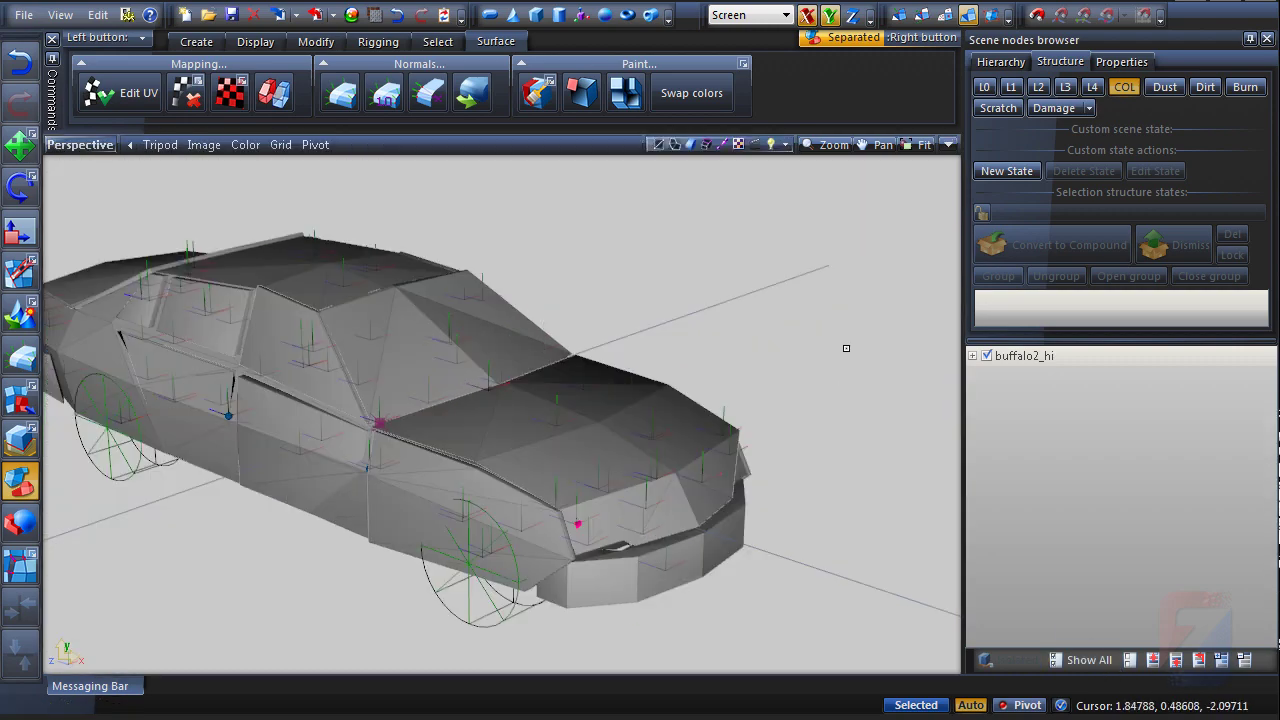
click(972, 348)
click(984, 368)
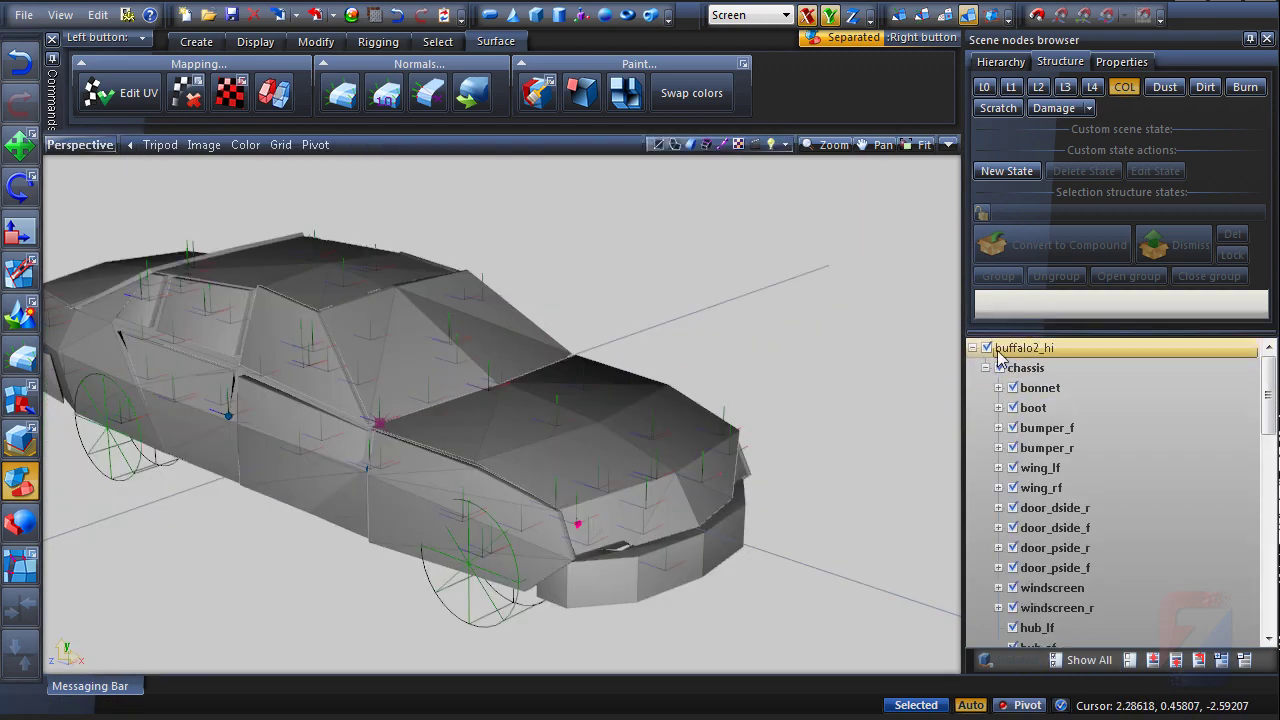
- Select the collision meshes of the front and rear windscreens and all six side windows
middle_drag(616, 374, 252, 391)
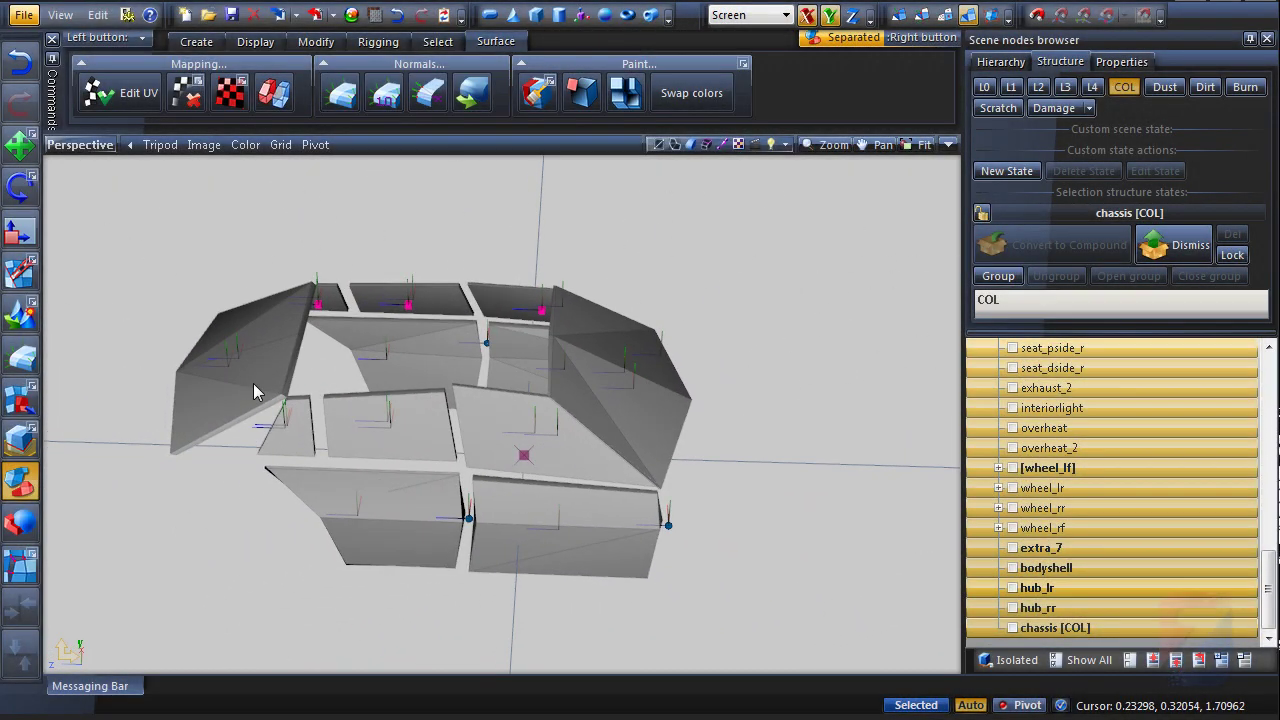
right_click(254, 391)
right_click(302, 432)
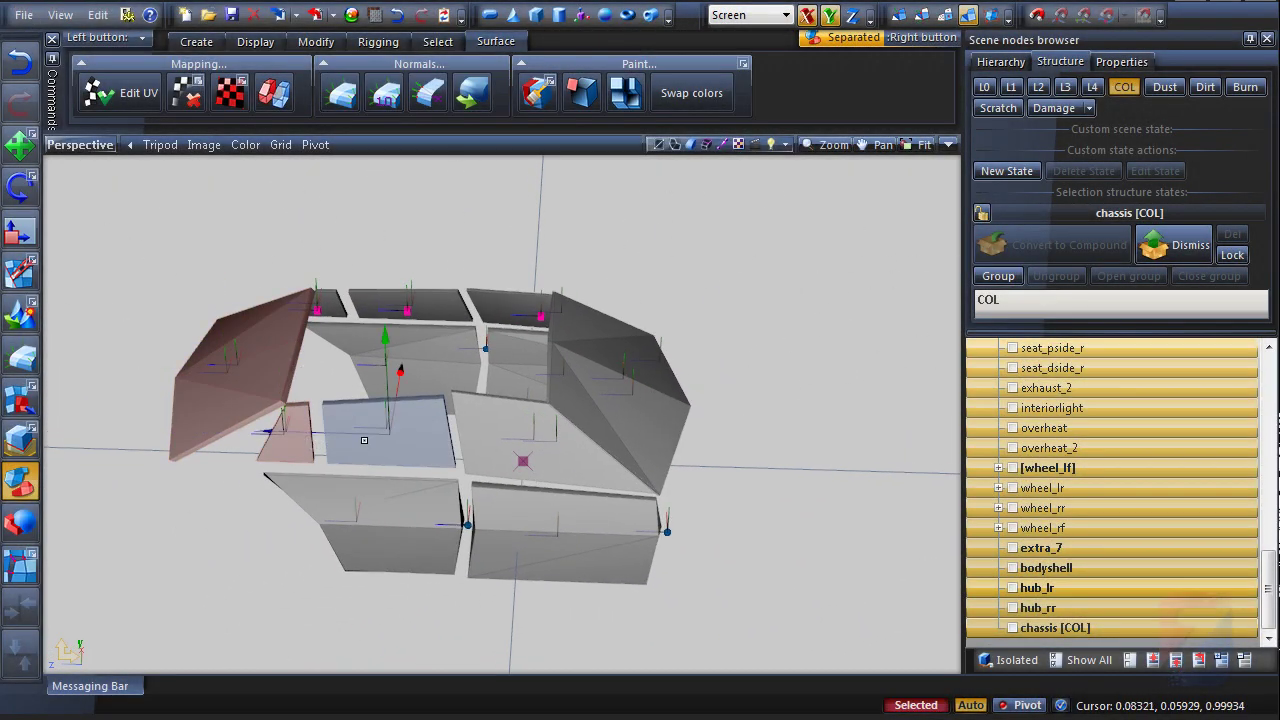
middle_drag(612, 382, 540, 402)
right_click(552, 389)
right_click(609, 366)
right_click(718, 351)
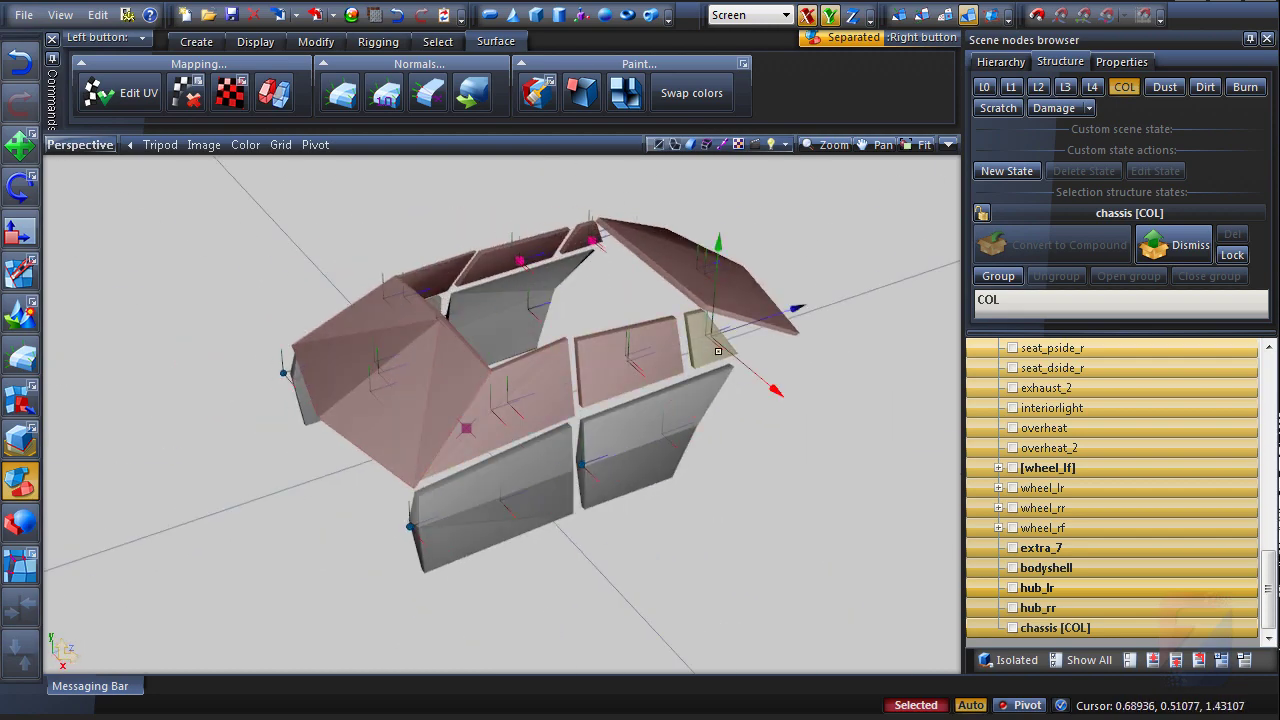
middle_drag(718, 351, 669, 414)
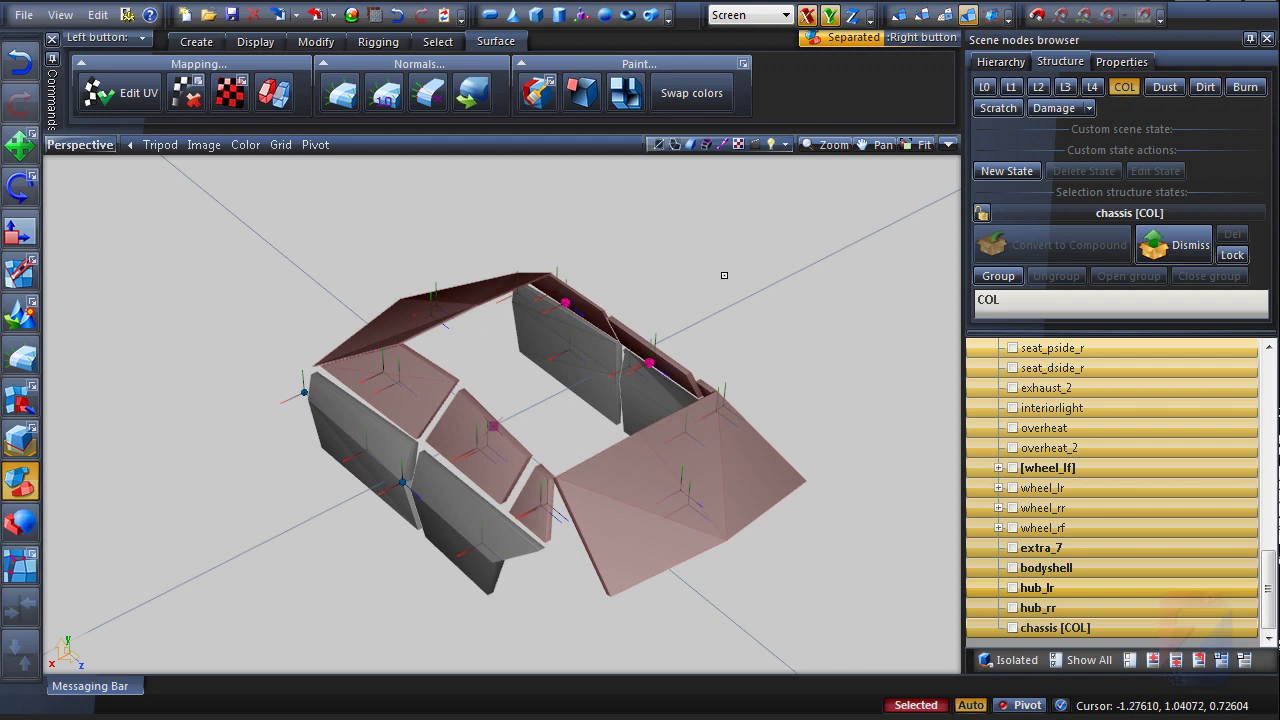
- Add a user-defined option named Crash to the selected window collision meshes
click(1122, 61)
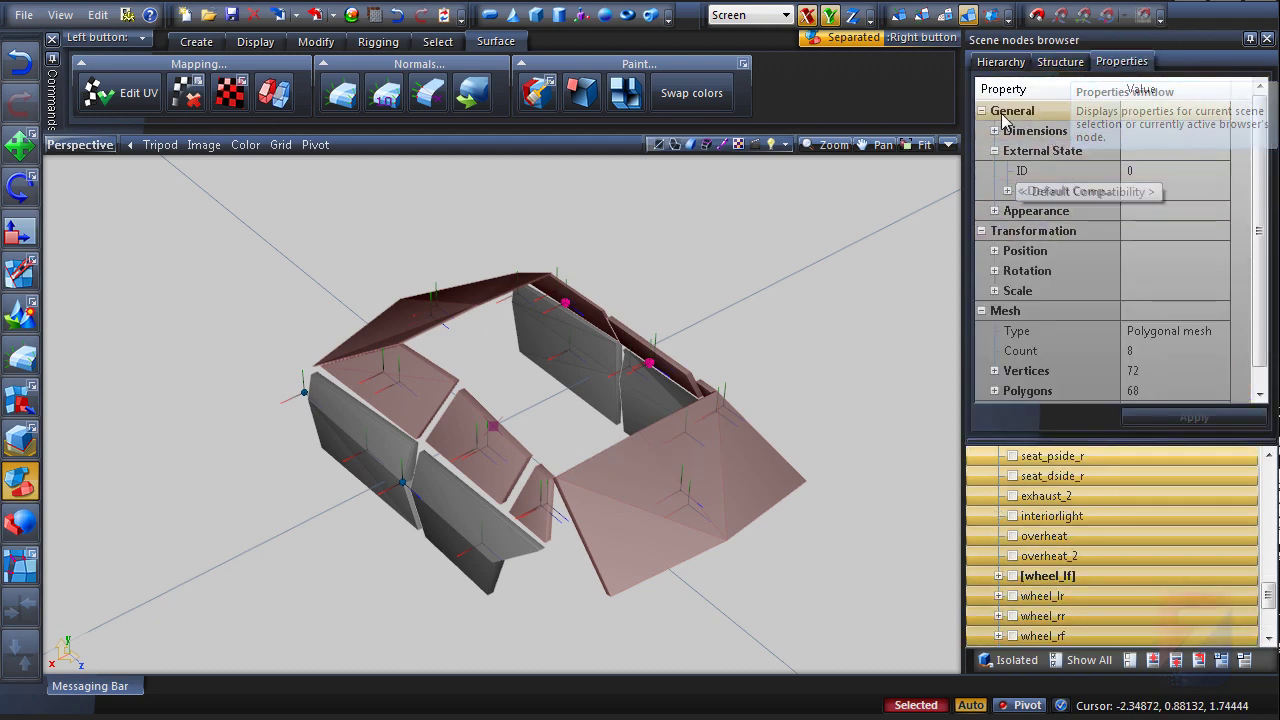
click(983, 111)
click(1040, 318)
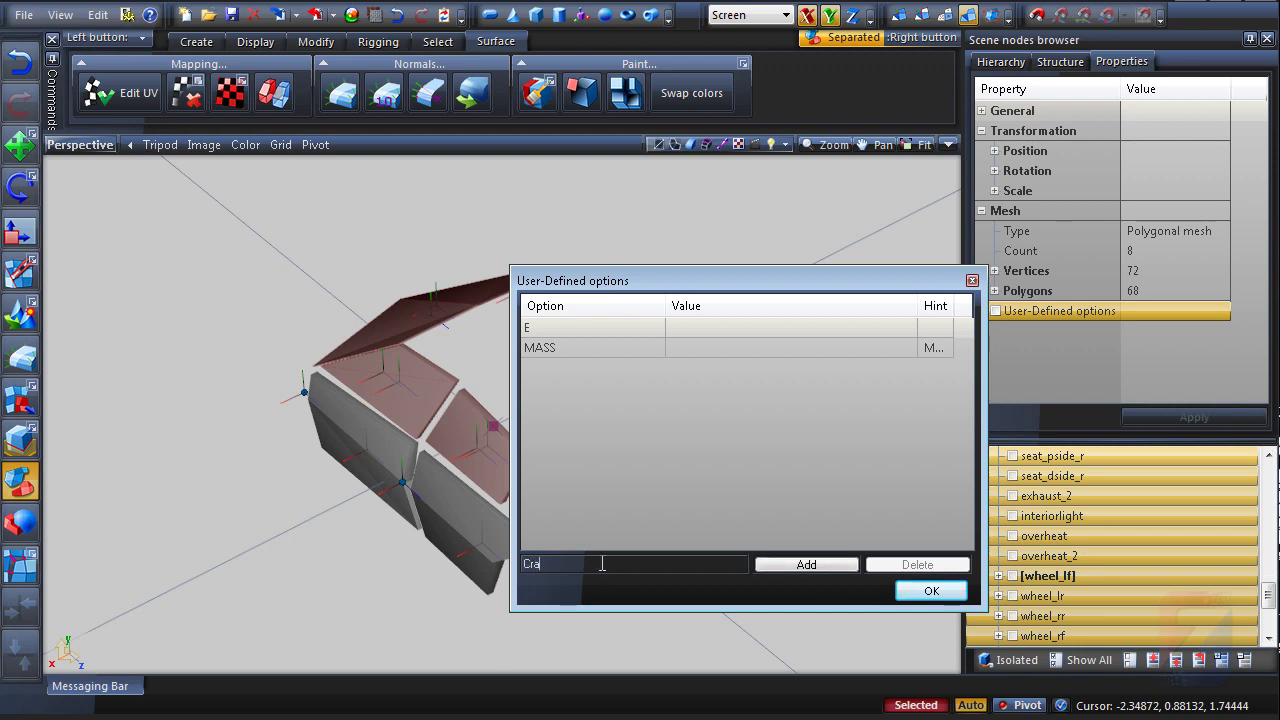
click(797, 566)
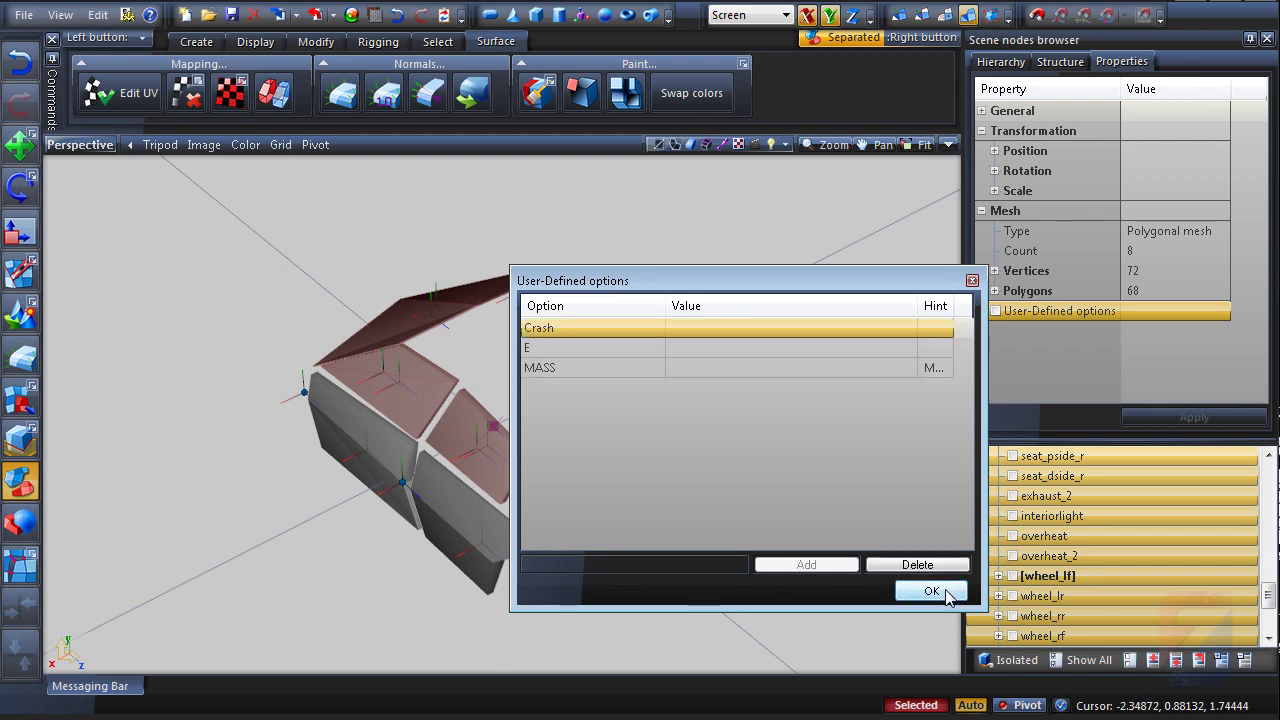
key(Return)
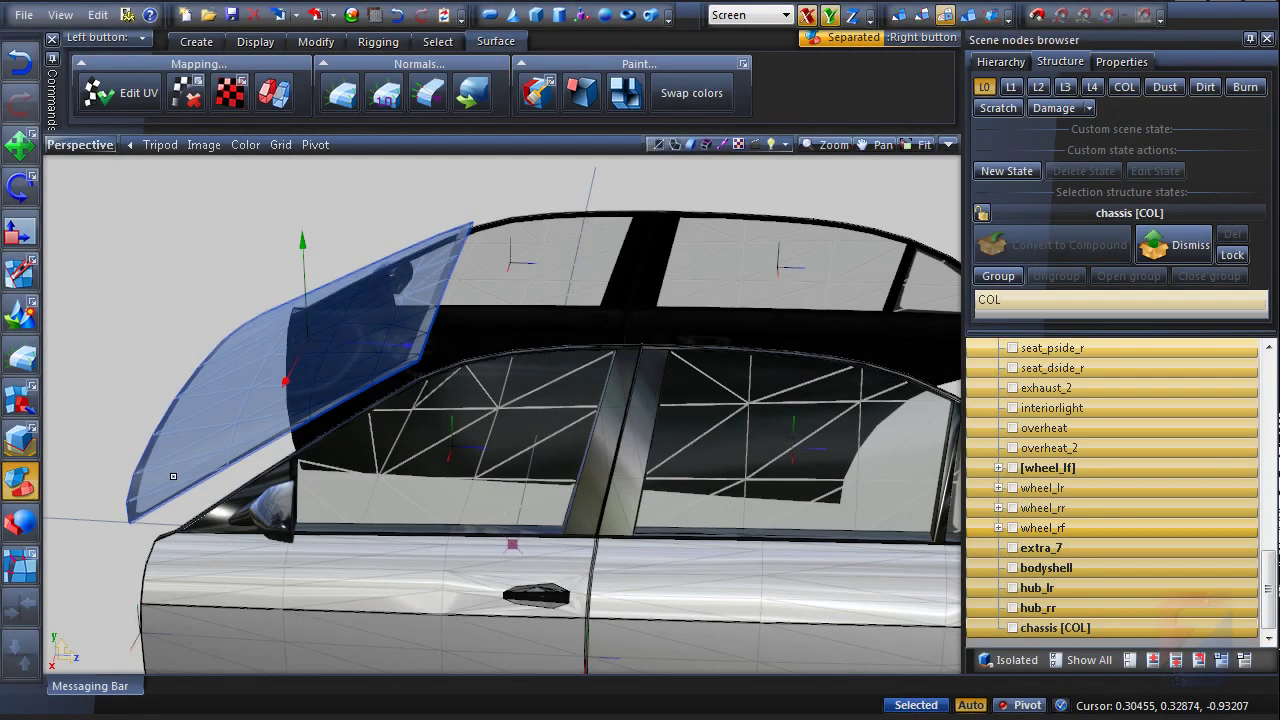
- Select the windscreen's glass polygons and locate their vehglass material among the scene selection's materials
click(173, 476)
middle_drag(195, 440, 325, 508)
scroll(262, 562, up, 6)
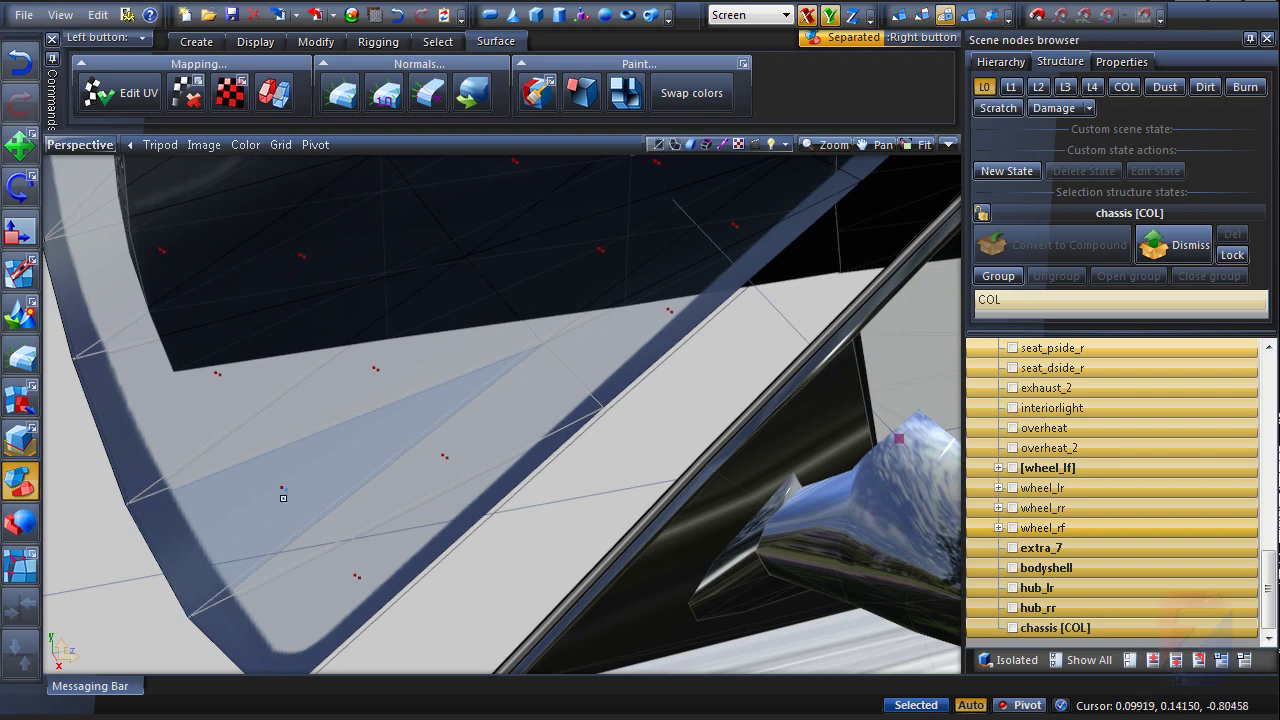
right_click(263, 490)
key(space)
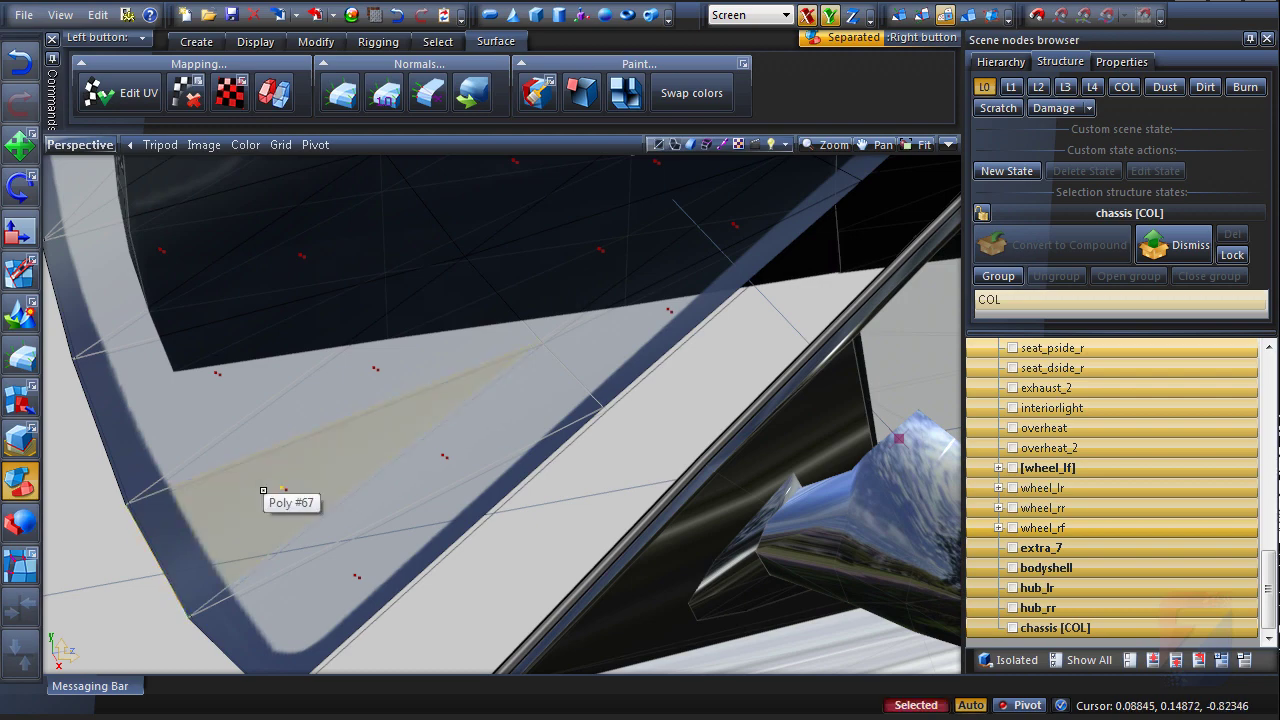
click(351, 17)
click(75, 246)
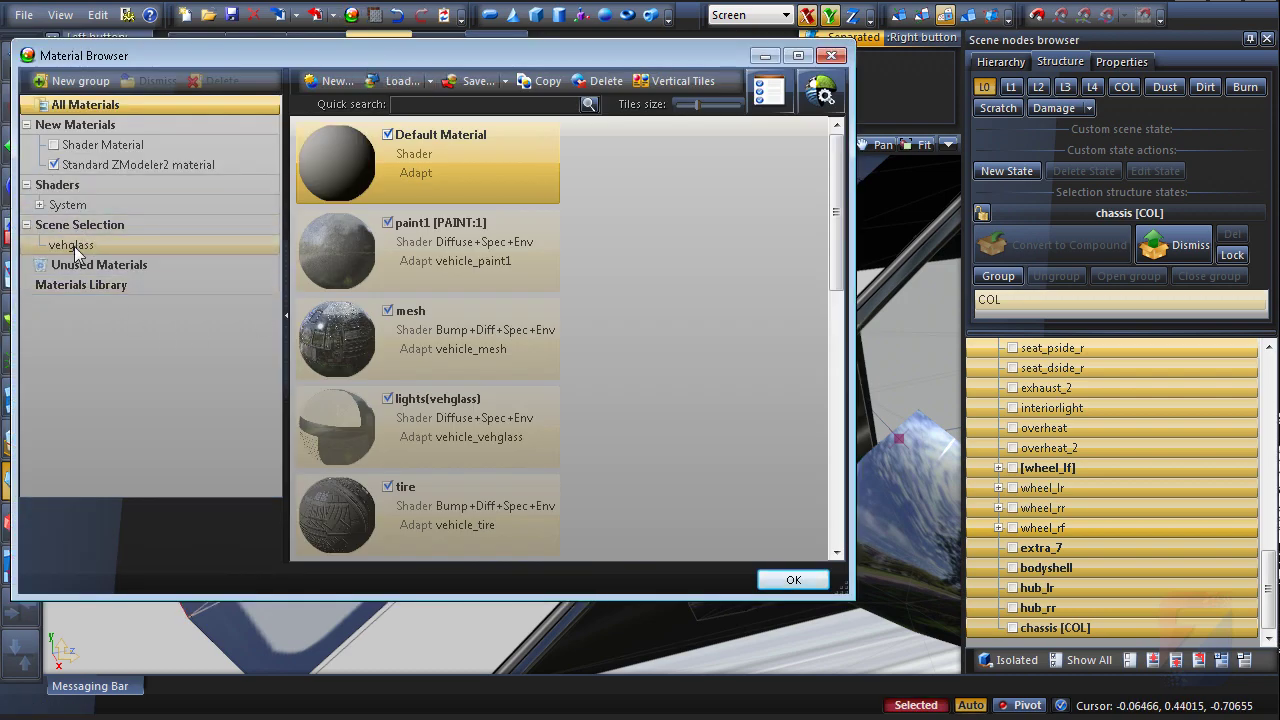
- Add a user-defined option named Crash to the vehglass material
click(779, 106)
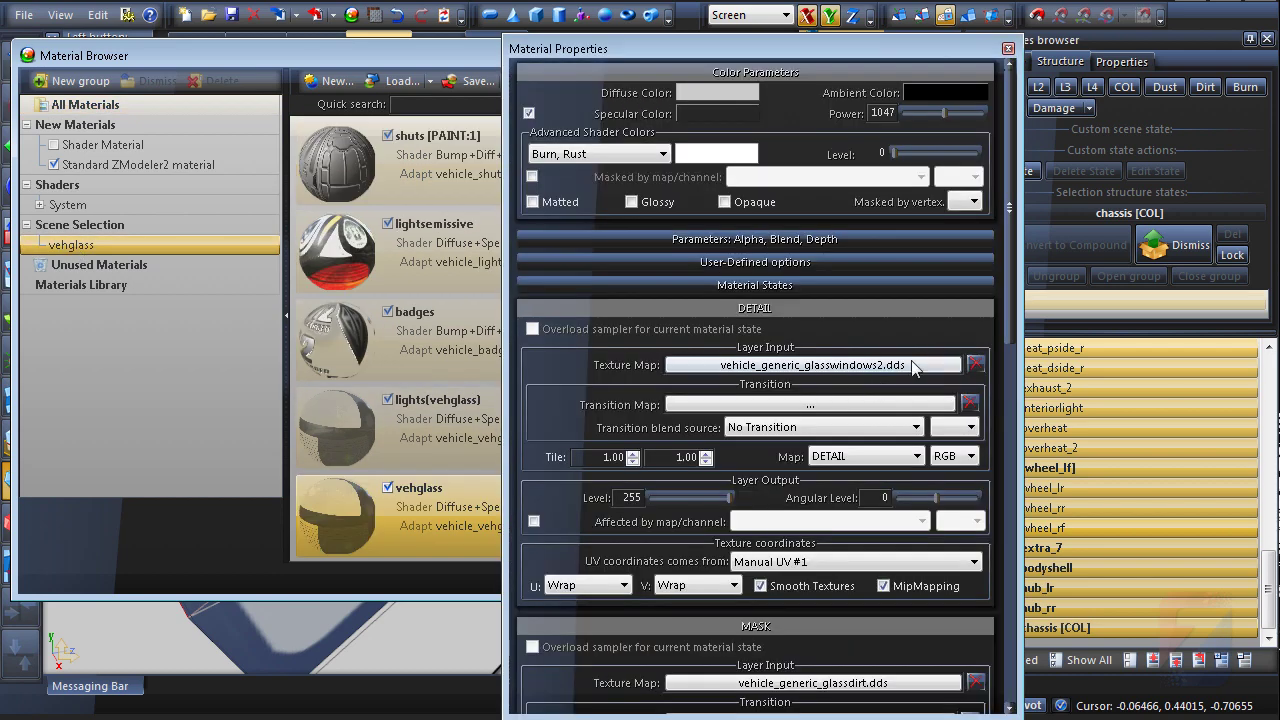
click(707, 264)
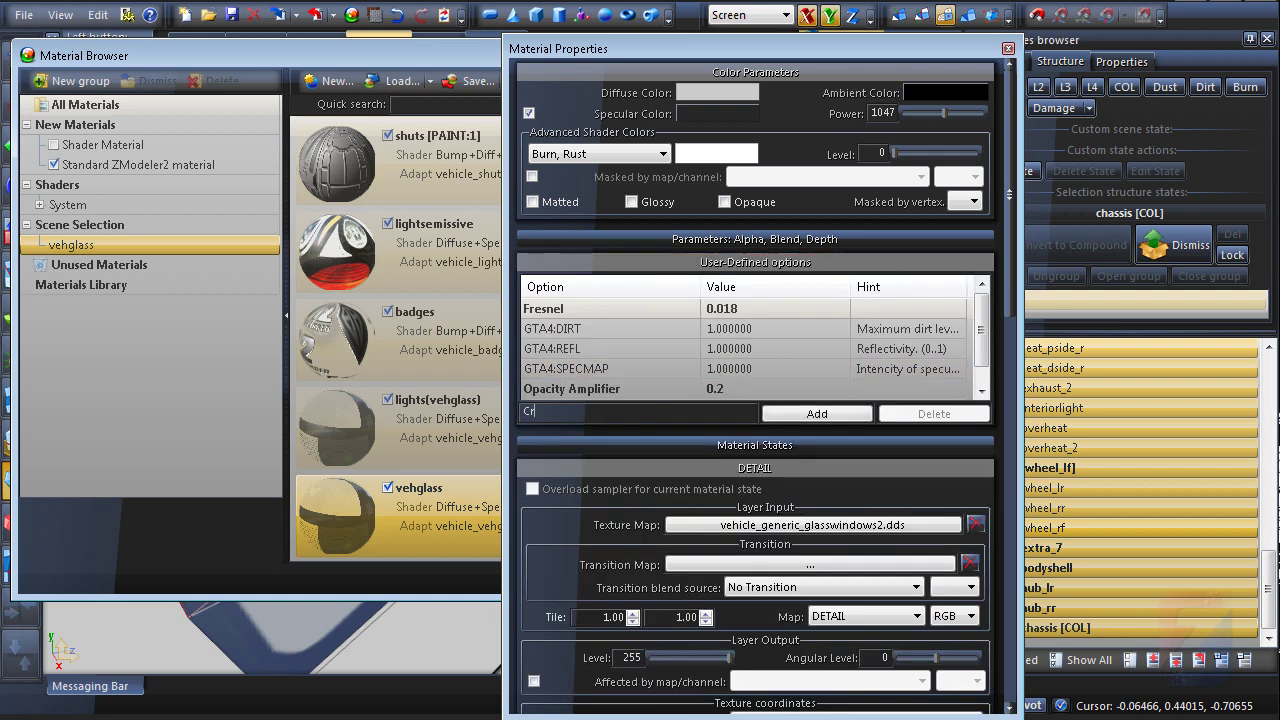
click(817, 412)
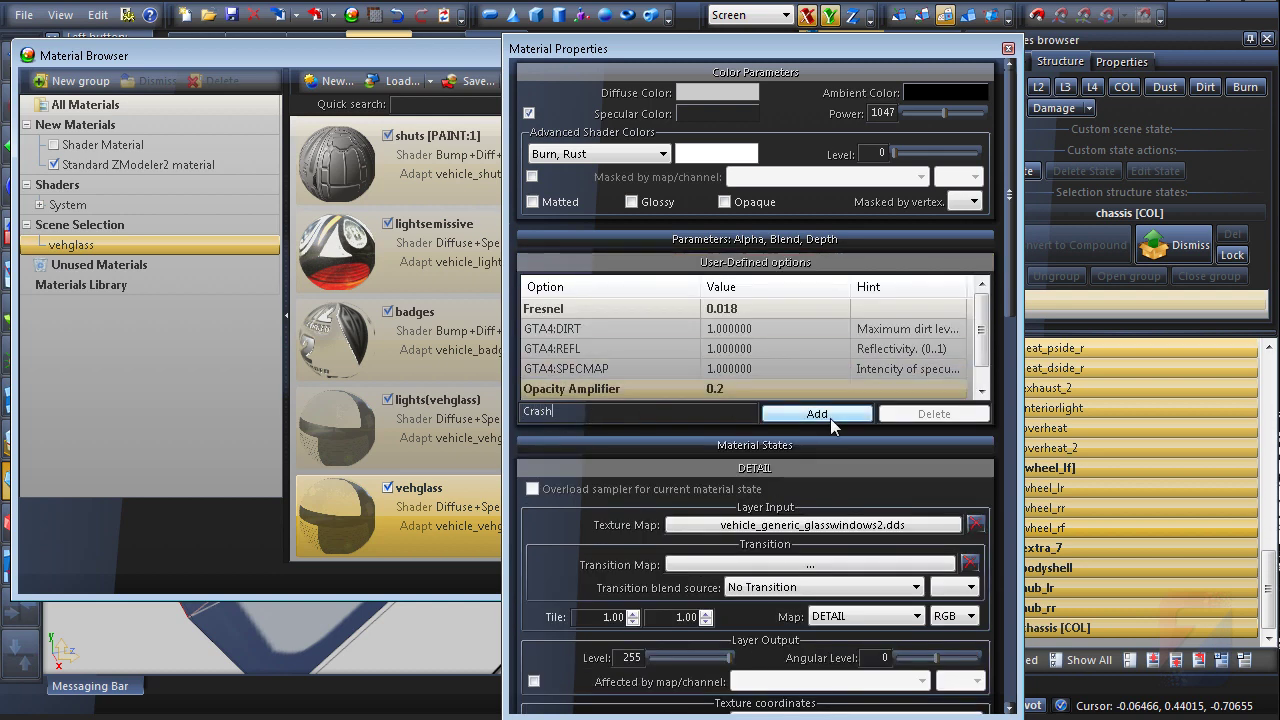
click(830, 418)
click(1008, 49)
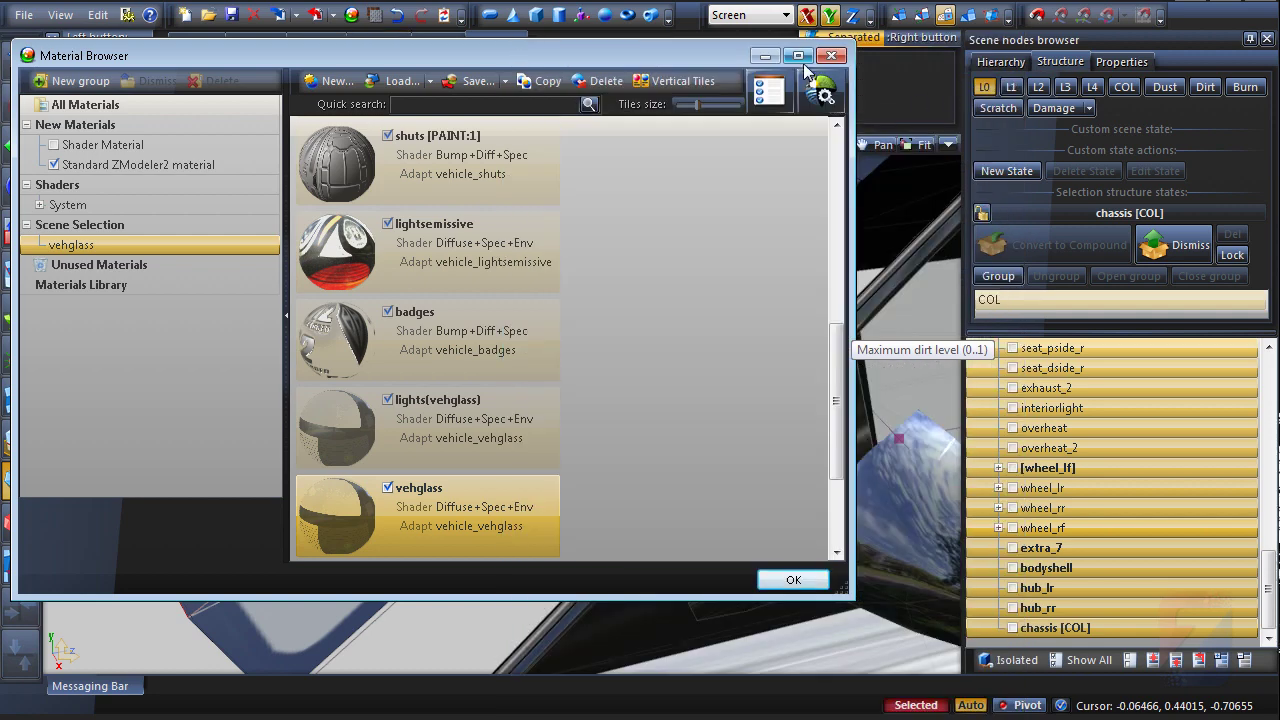
click(831, 55)
- Export the model over buffalo2_hi.yft in the Buffalo2 Mod folder as a GTA Rage model
click(316, 15)
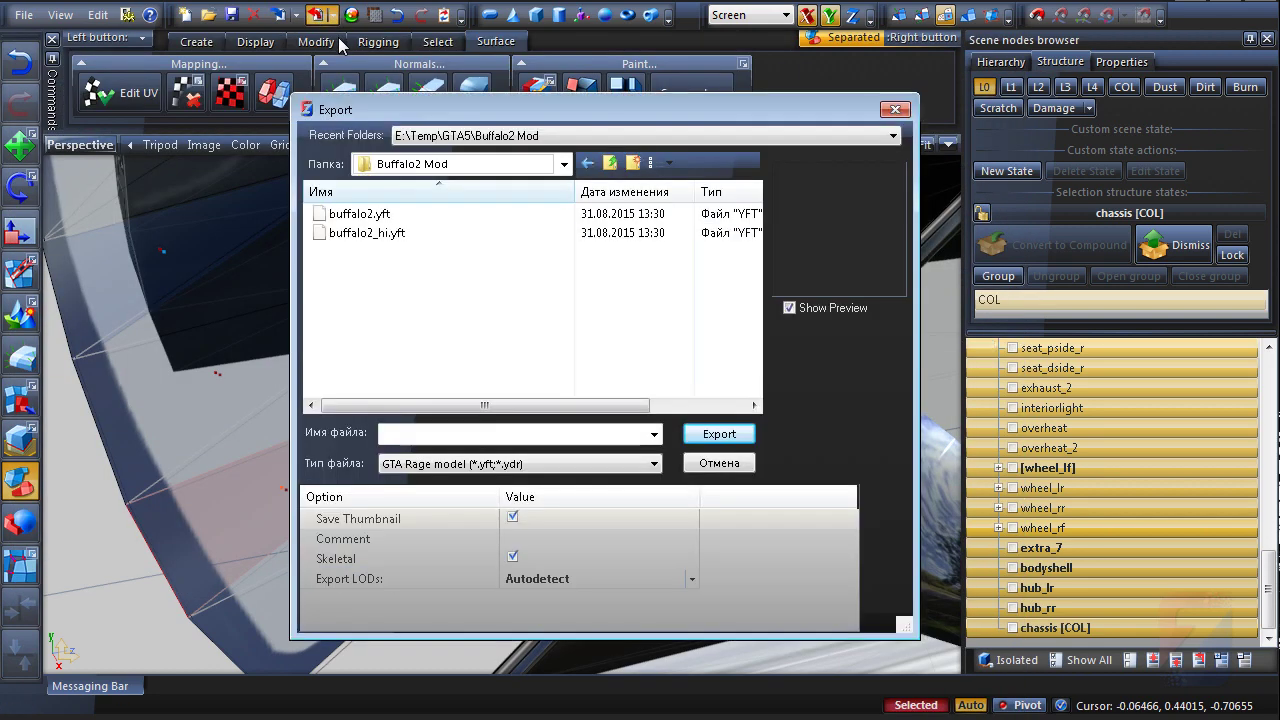
click(370, 234)
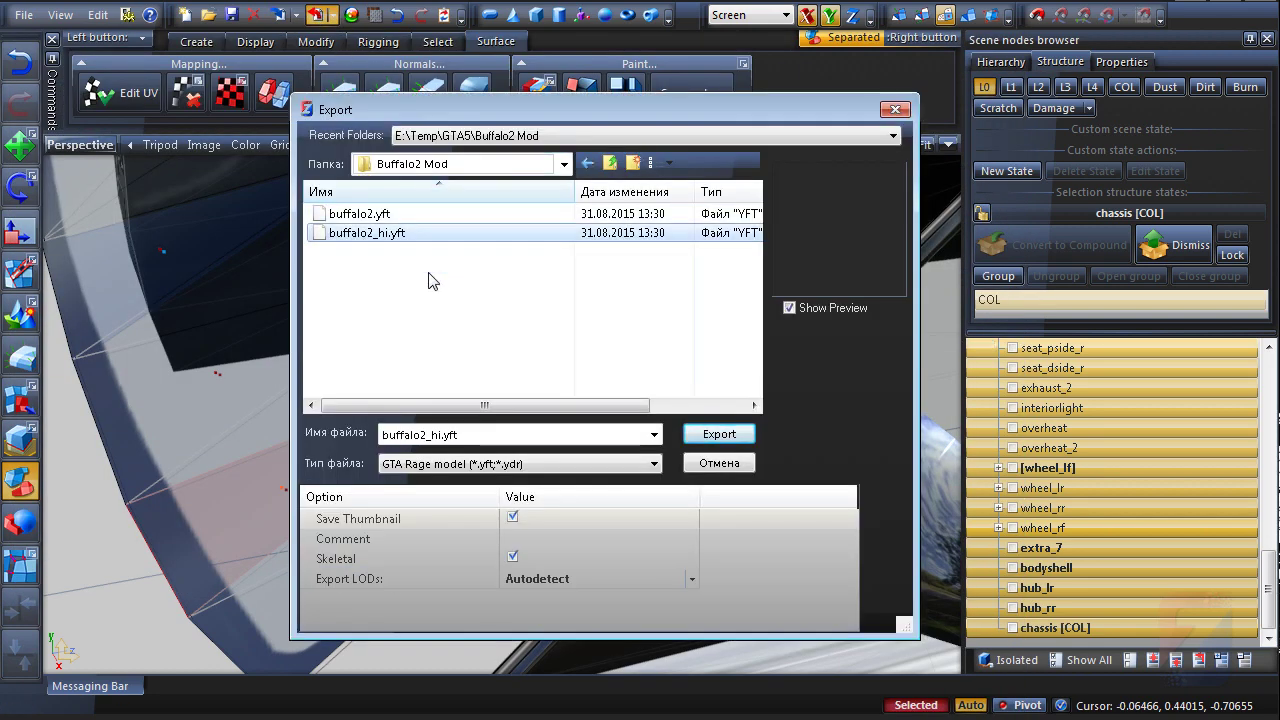
click(725, 438)
click(697, 397)
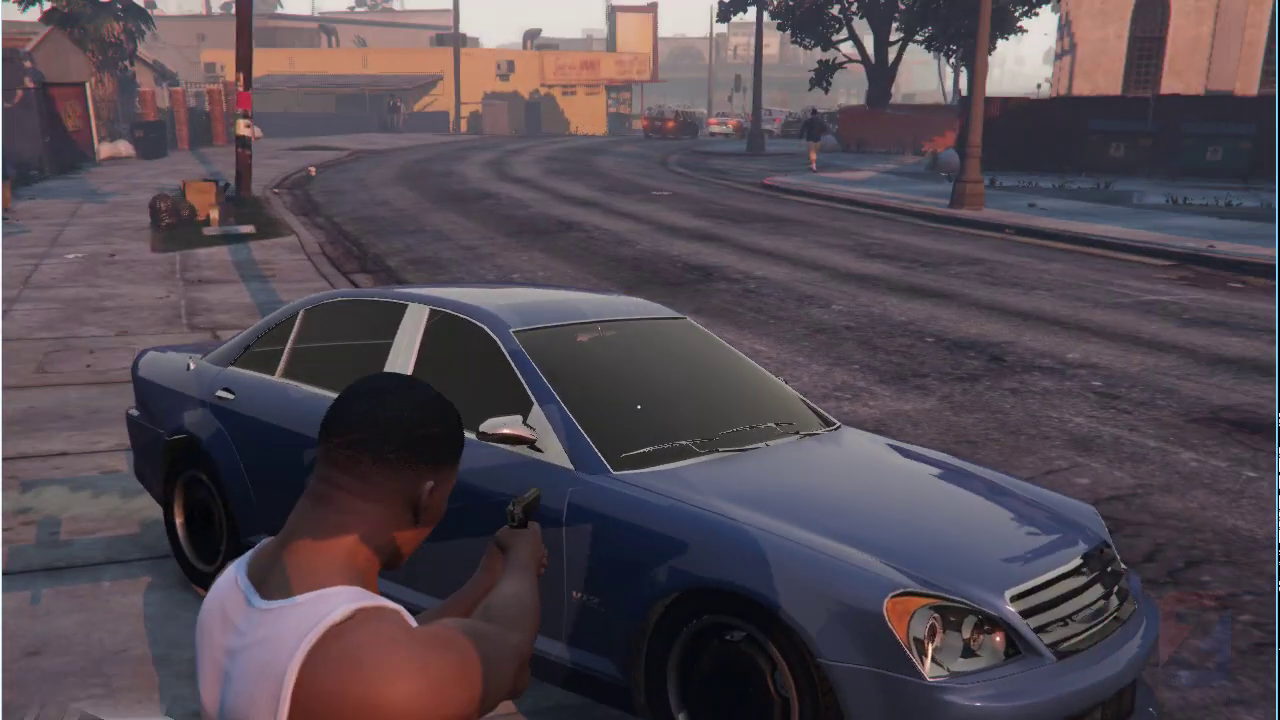
click(638, 407)
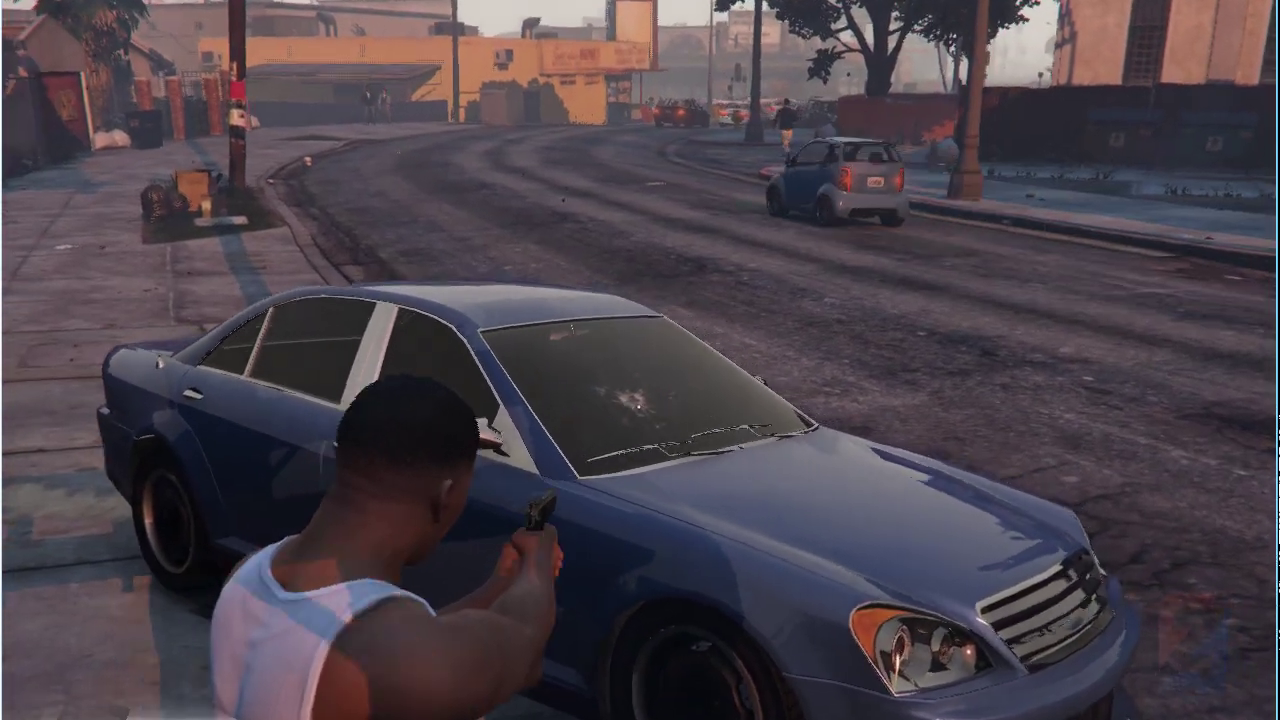
click(638, 407)
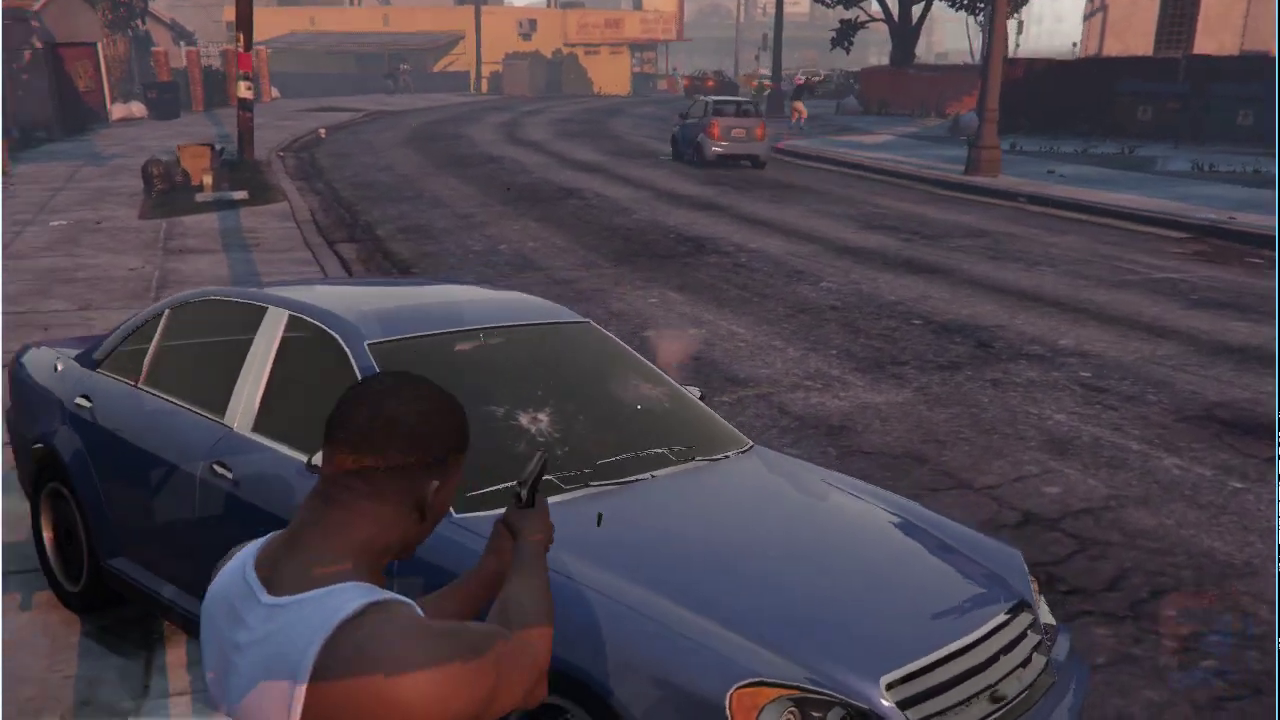
click(638, 407)
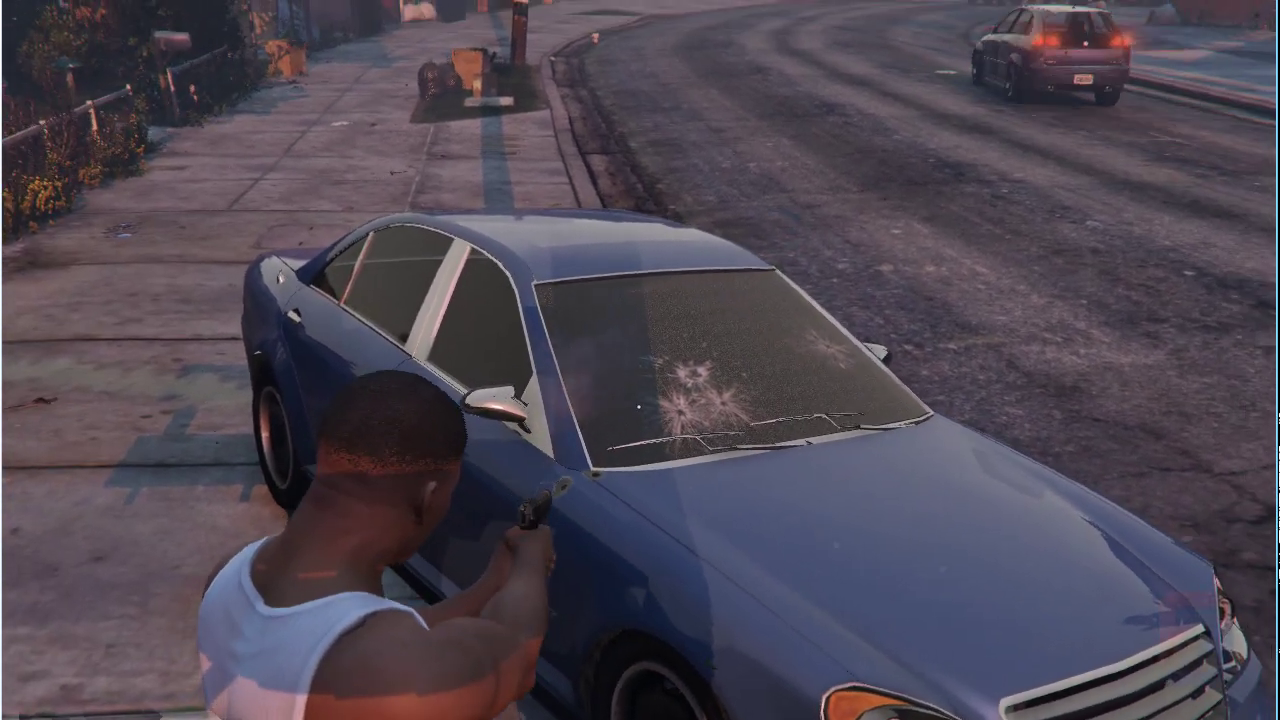
click(638, 407)
click(638, 407)
click(638, 407)
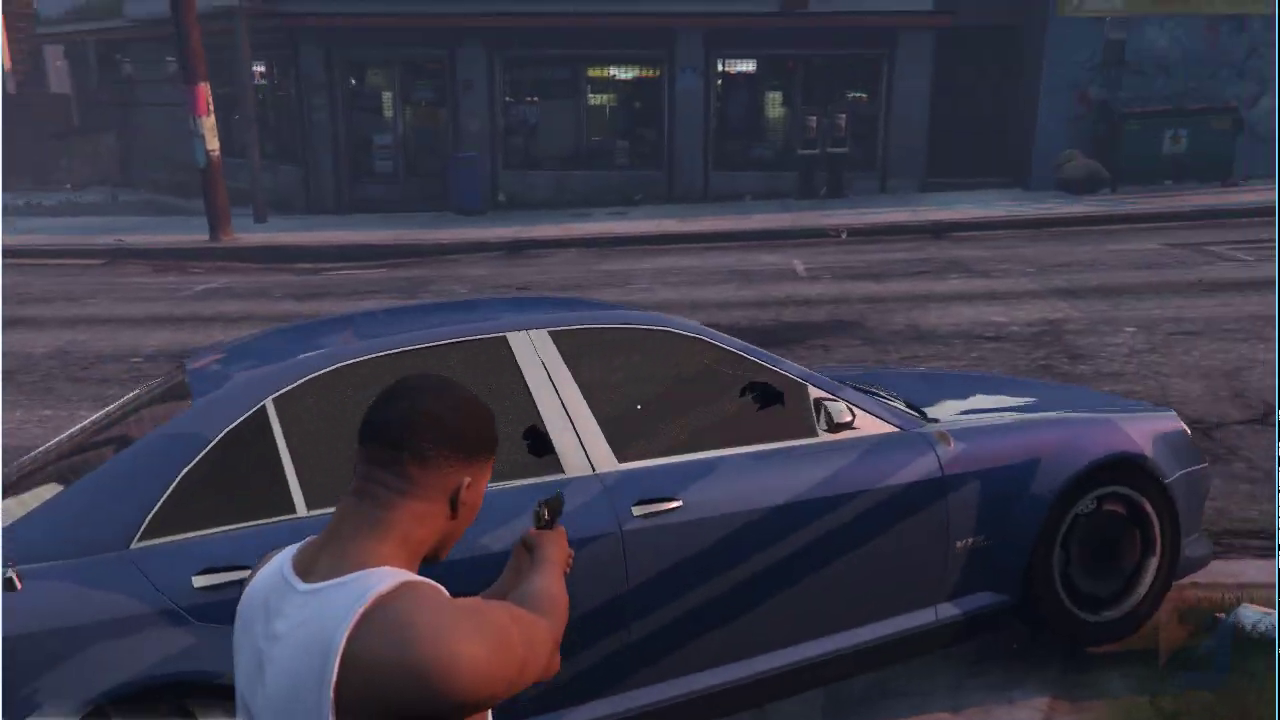
click(638, 407)
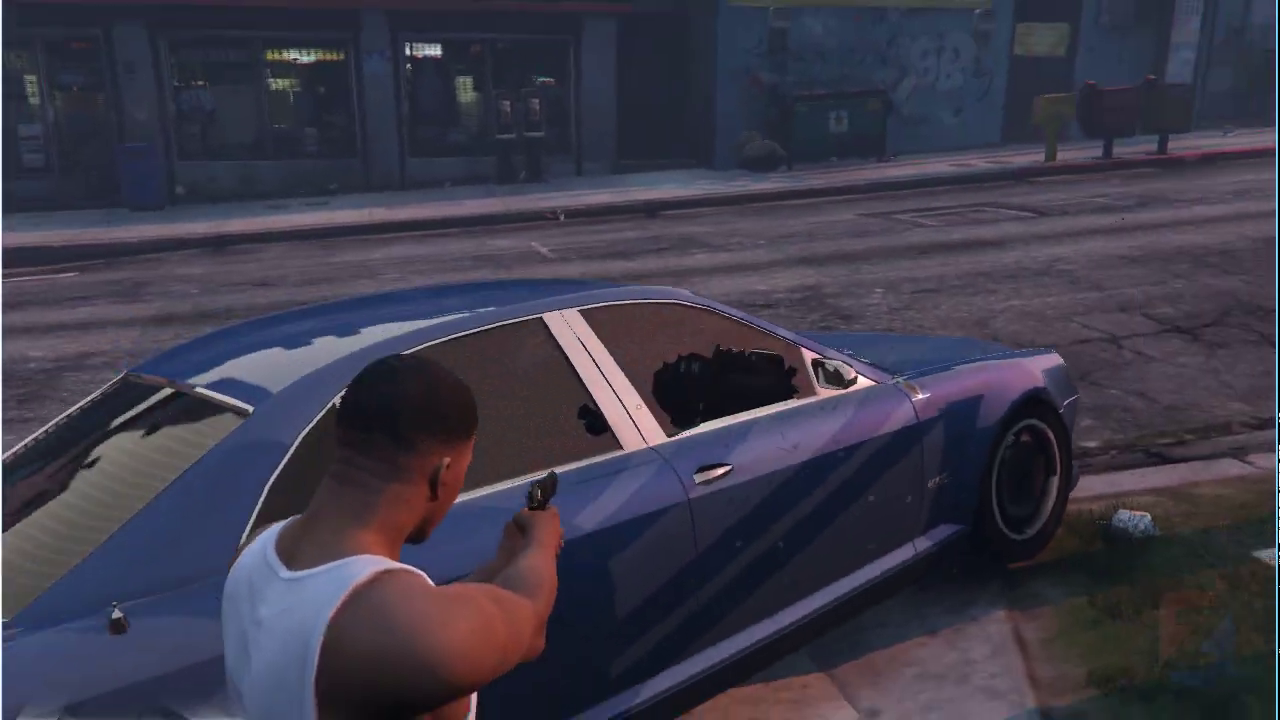
click(638, 407)
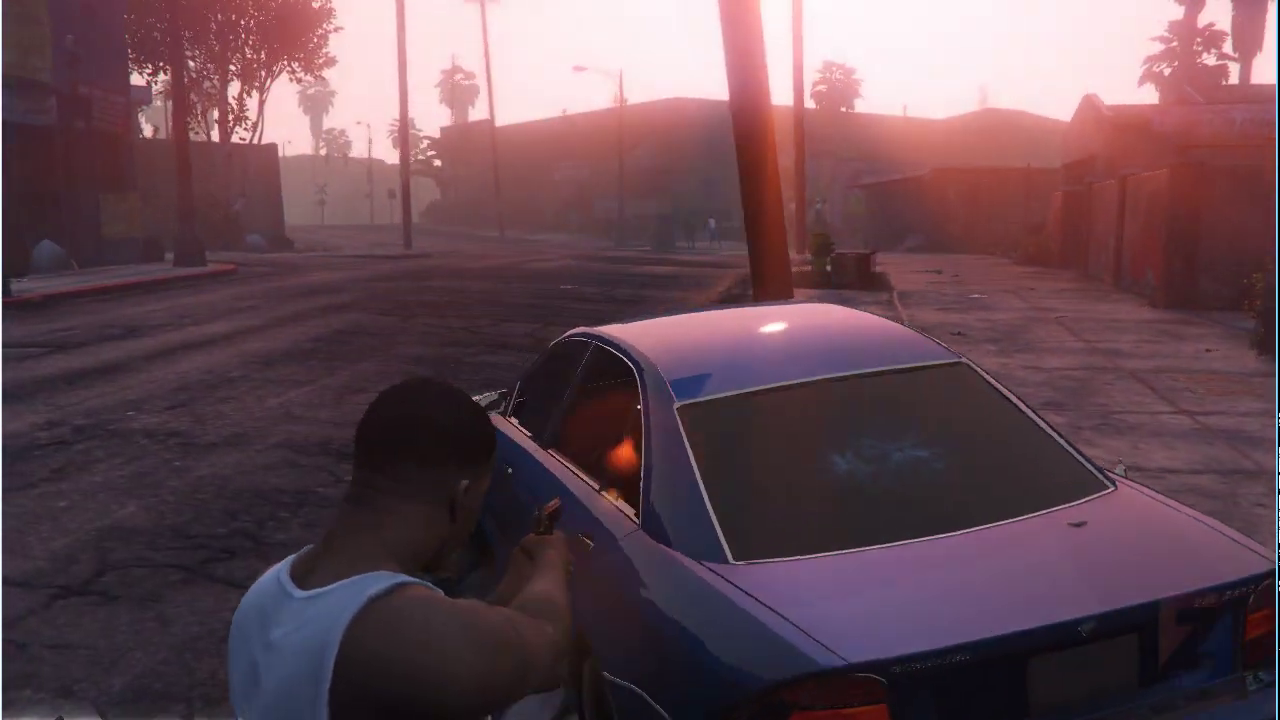
click(638, 407)
click(638, 407)
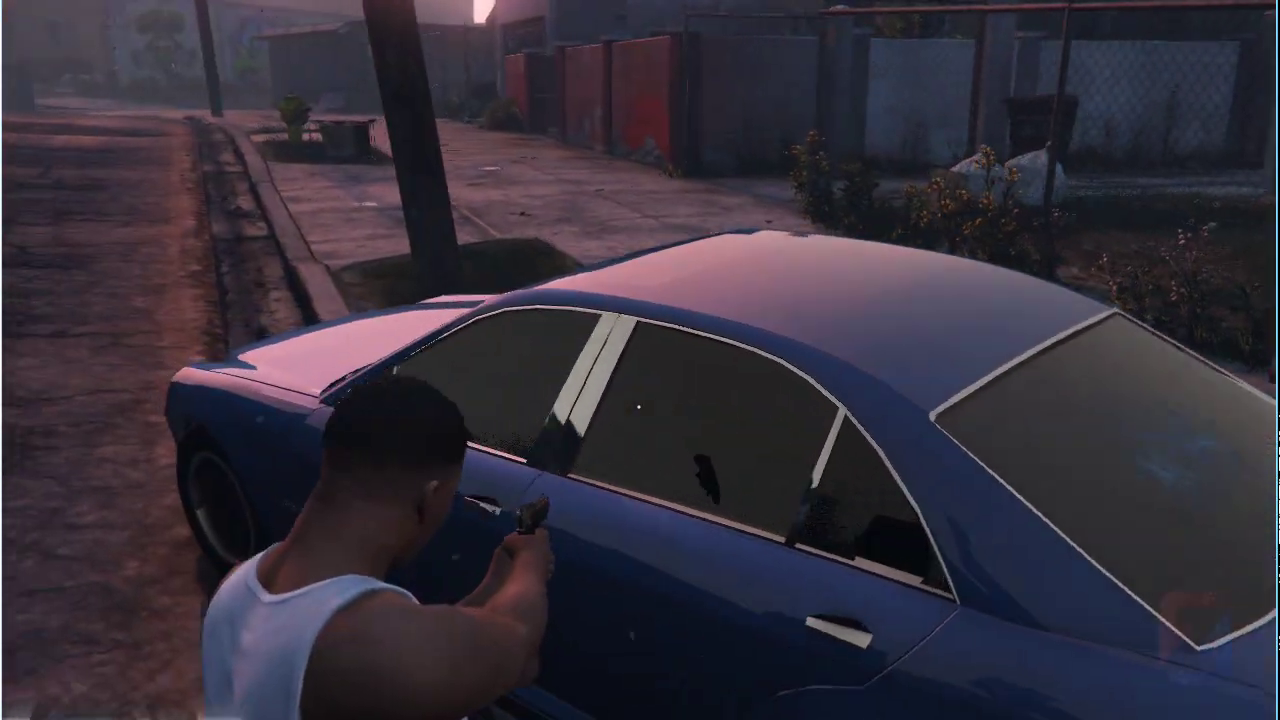
click(638, 407)
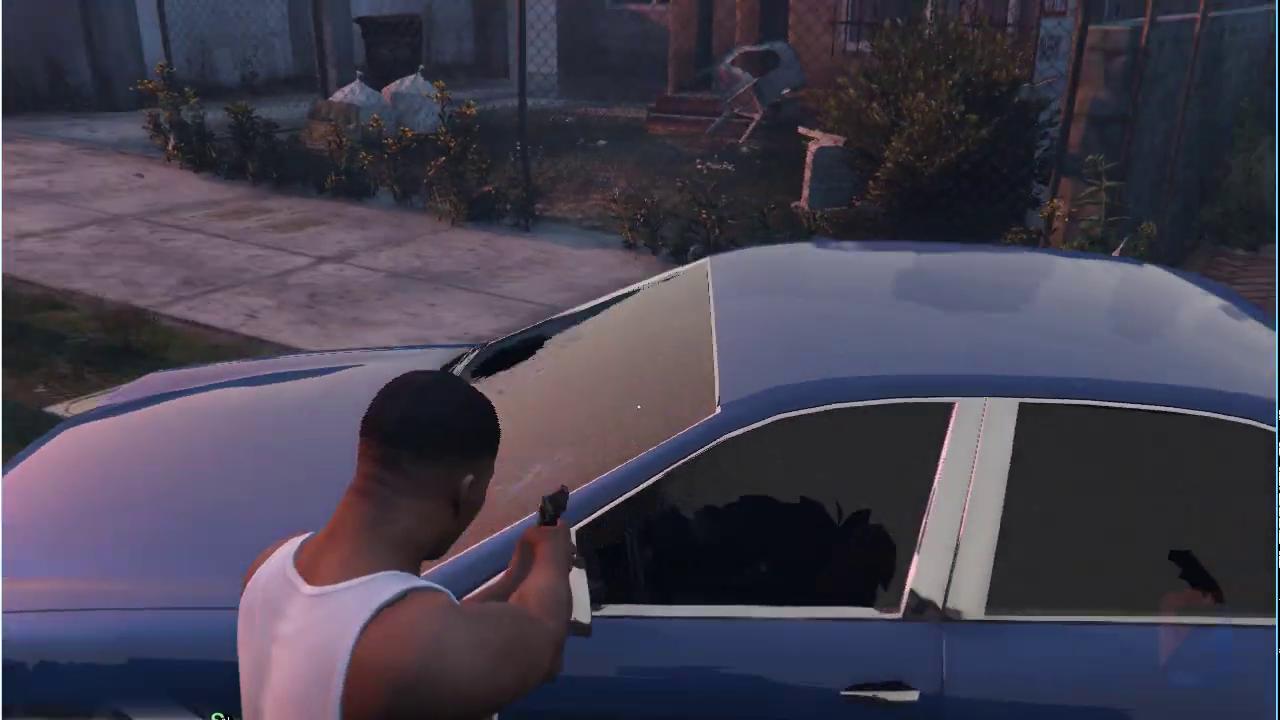
click(638, 407)
click(638, 407)
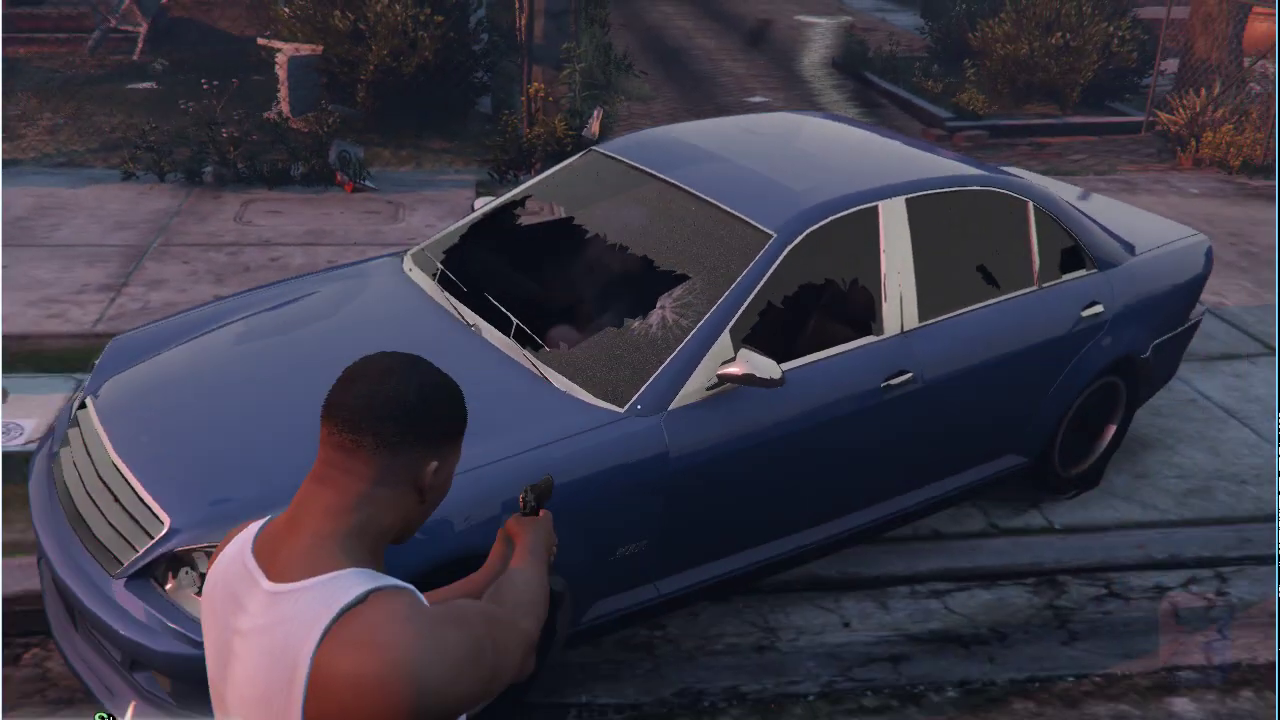
click(638, 407)
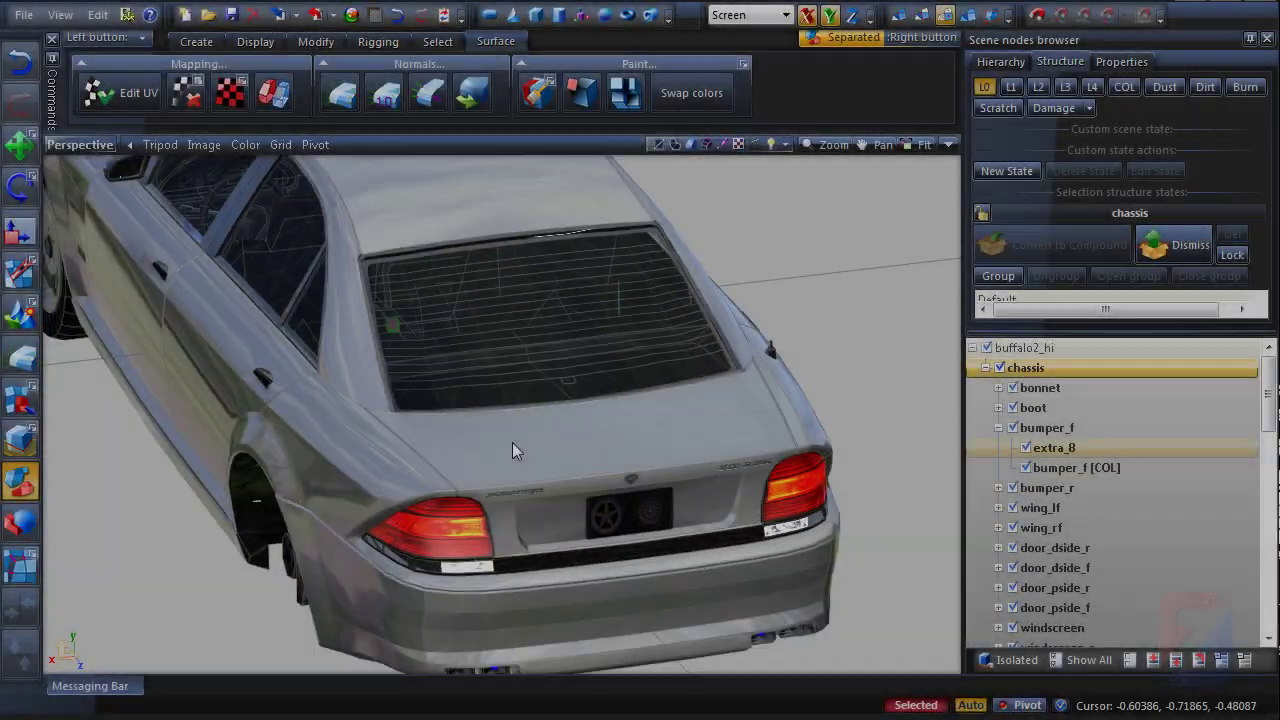
- Select the licence plate polygons on the boot mesh
scroll(512, 442, up, 5)
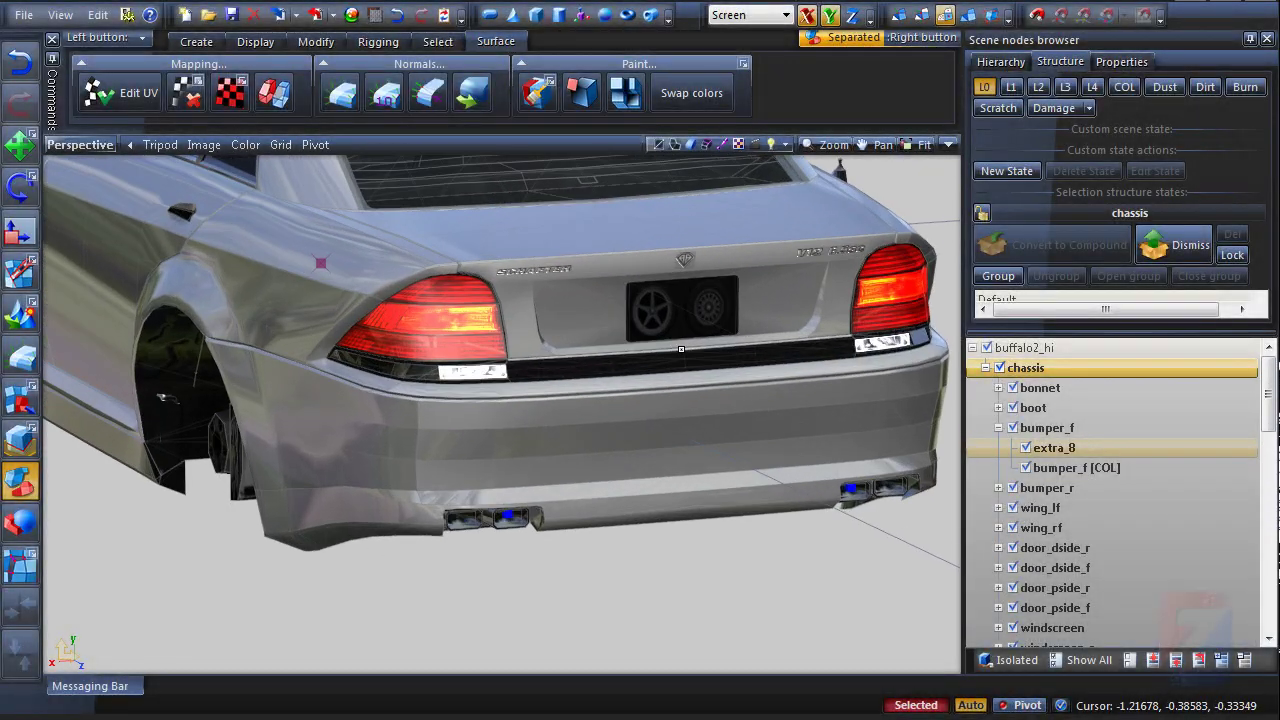
scroll(681, 349, up, 5)
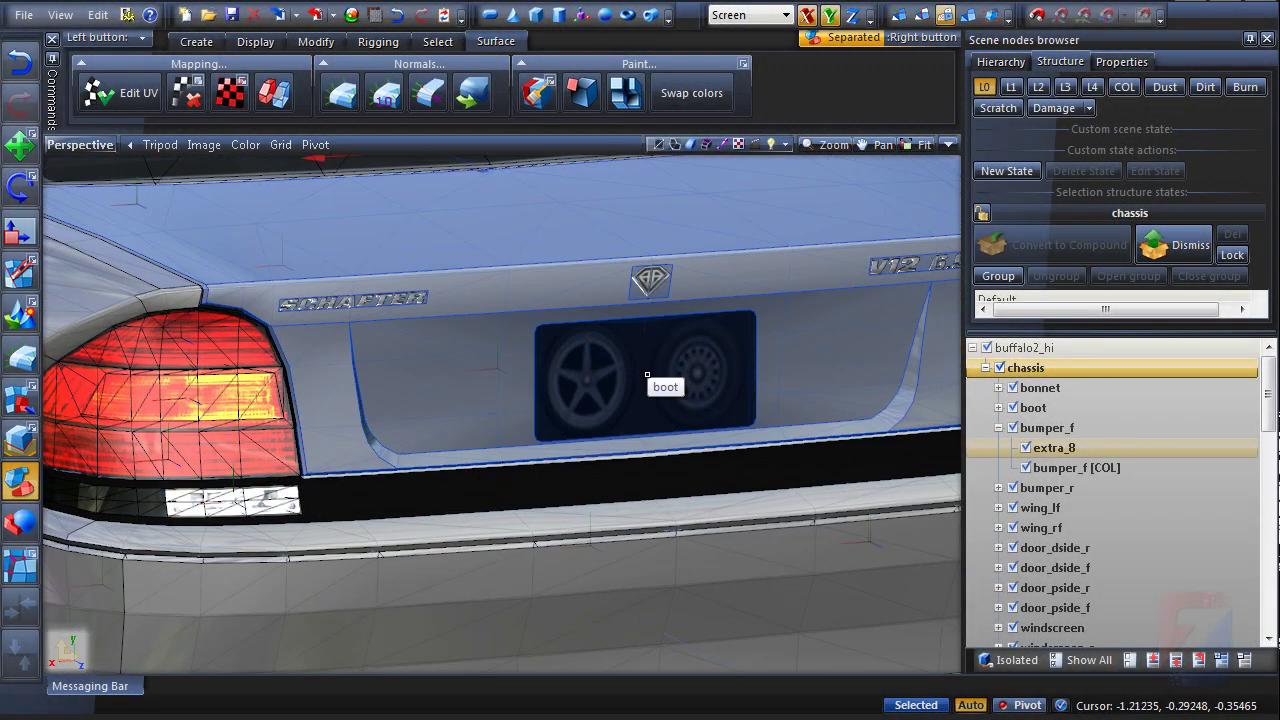
click(646, 375)
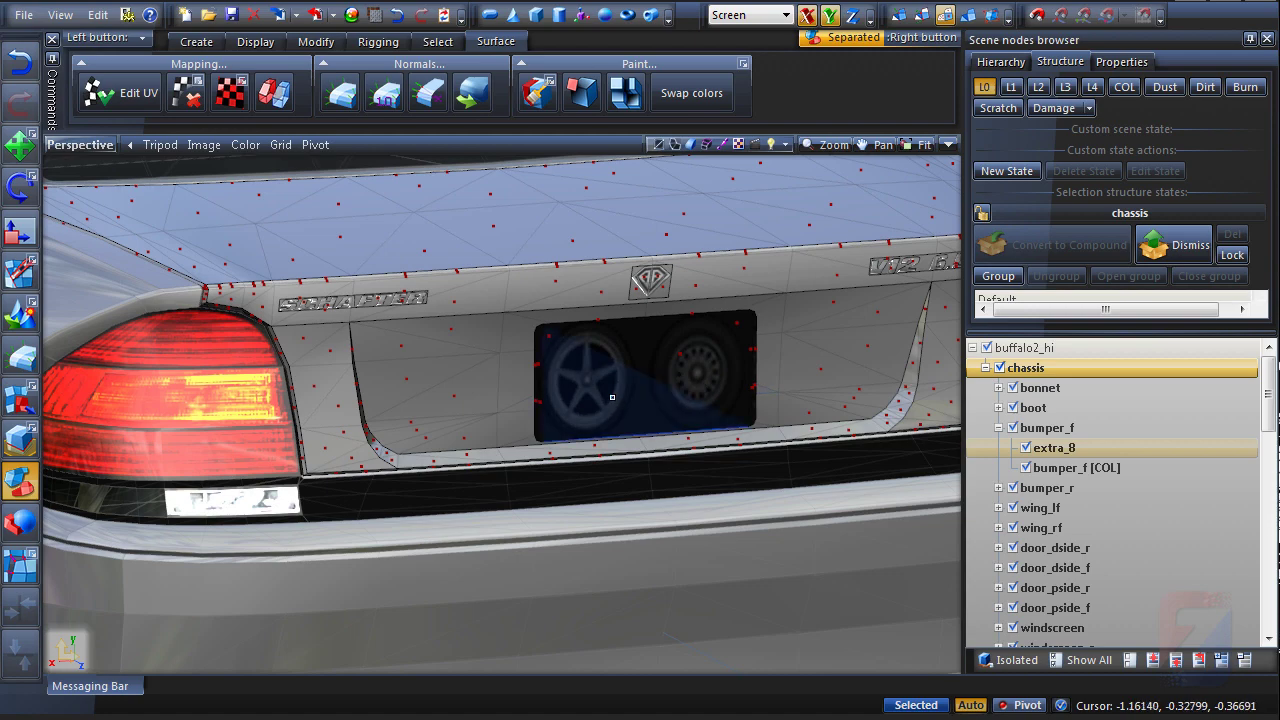
click(612, 397)
click(860, 38)
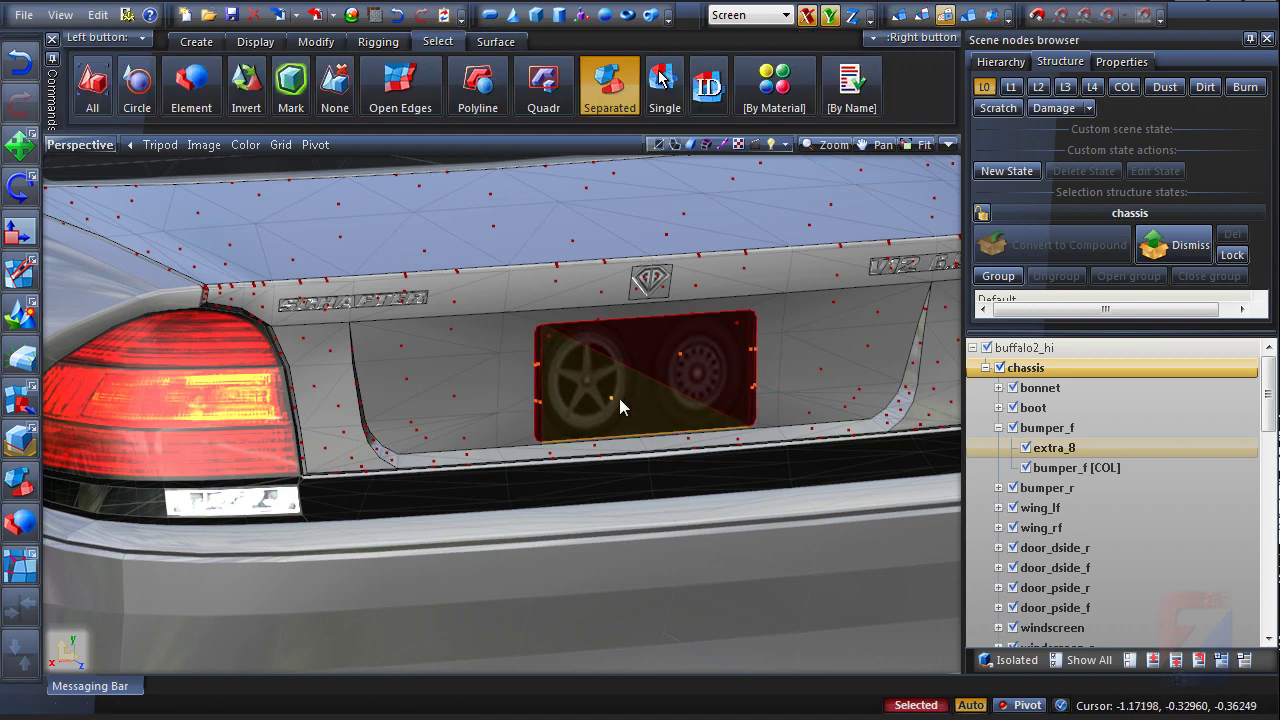
- Create a new material named plate
click(375, 14)
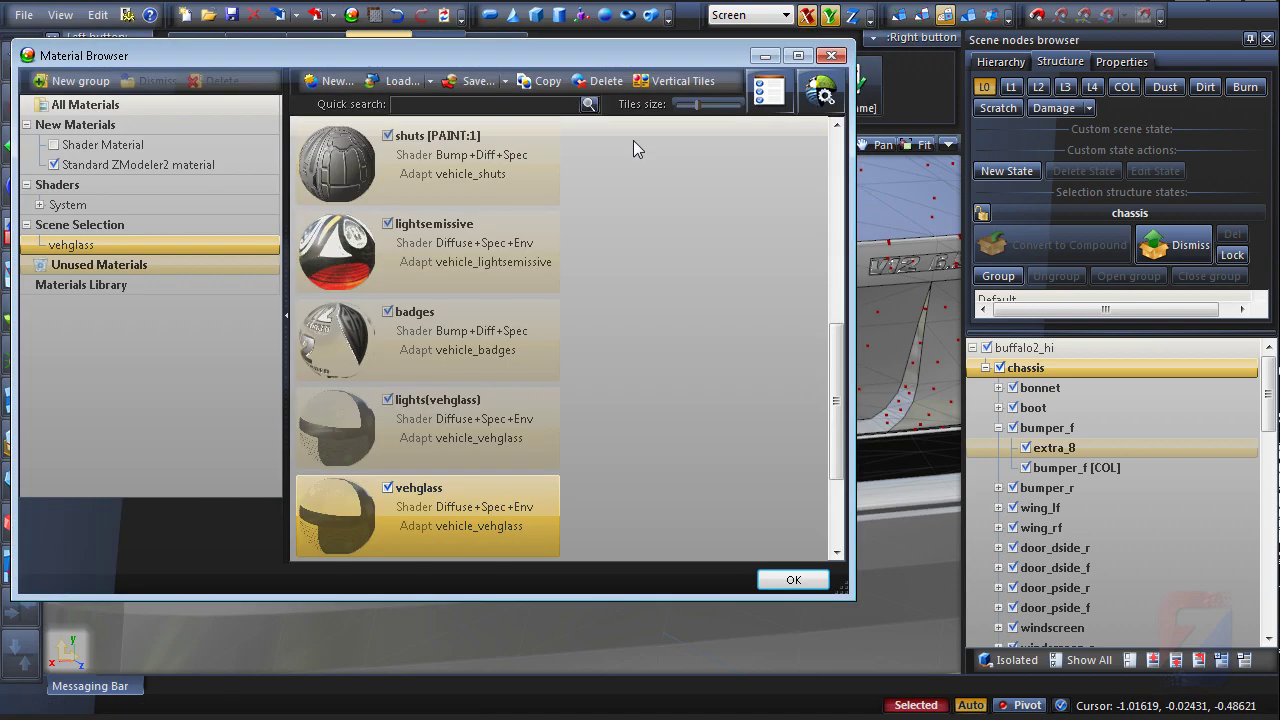
click(333, 86)
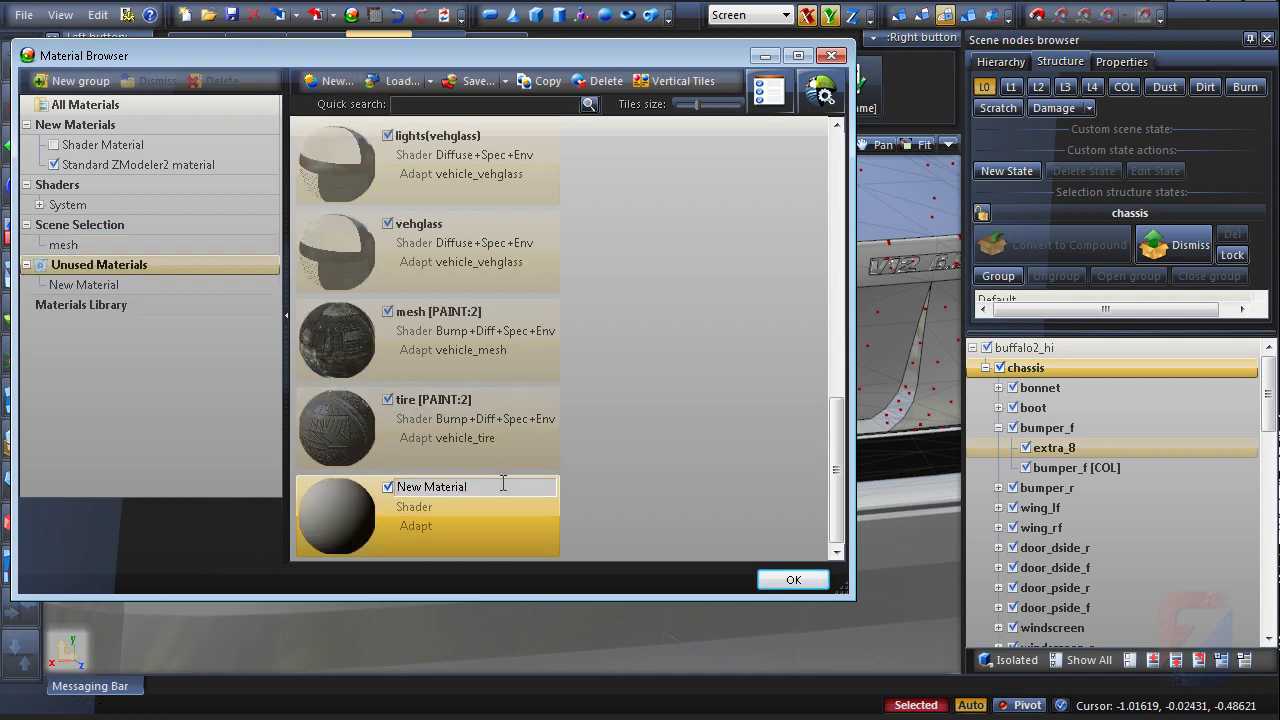
text(plate)
key(Return)
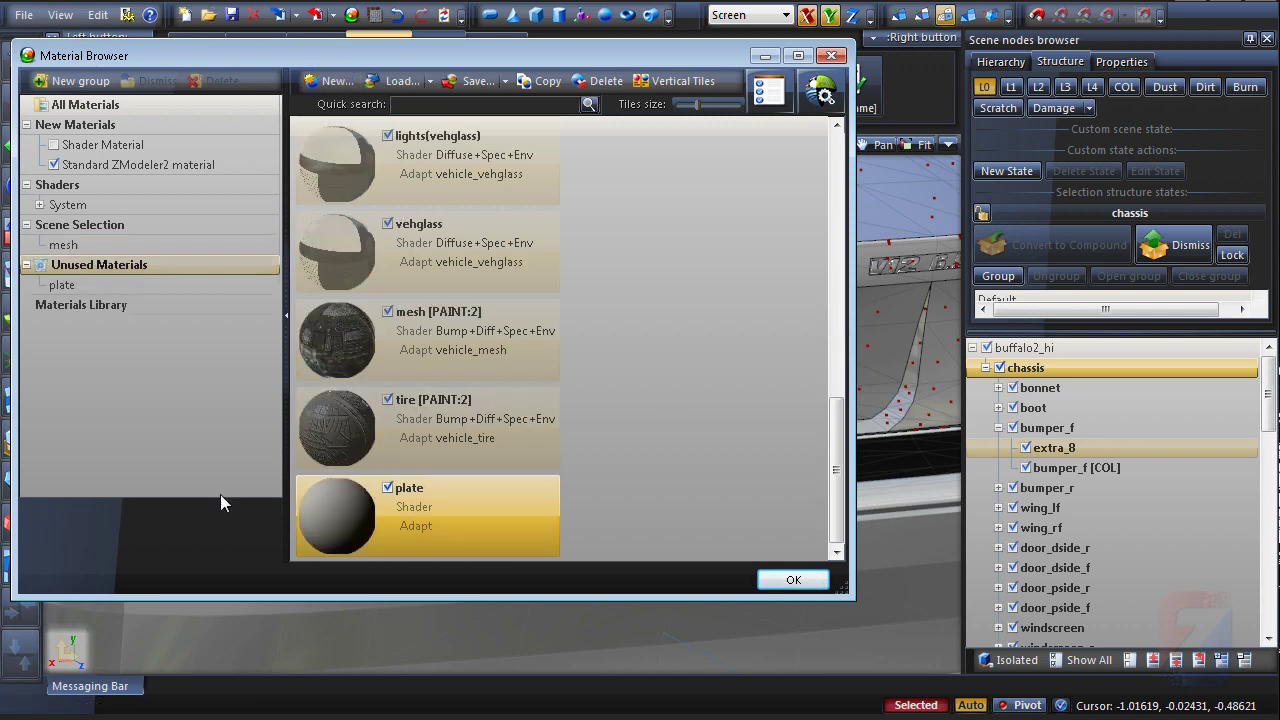
- Apply the GTAV vehicle_licenseplate preset to the plate material and assign it to the selected licence plate polygons
click(821, 95)
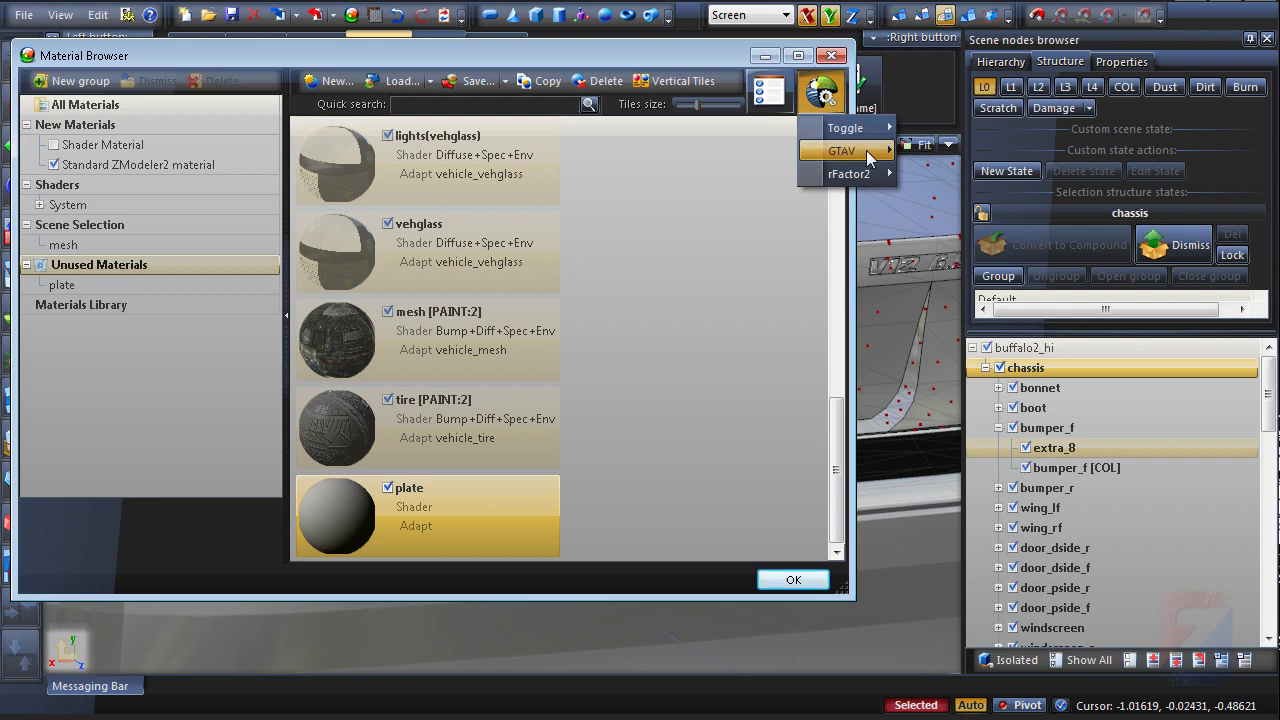
mouse_move(868, 157)
mouse_move(960, 170)
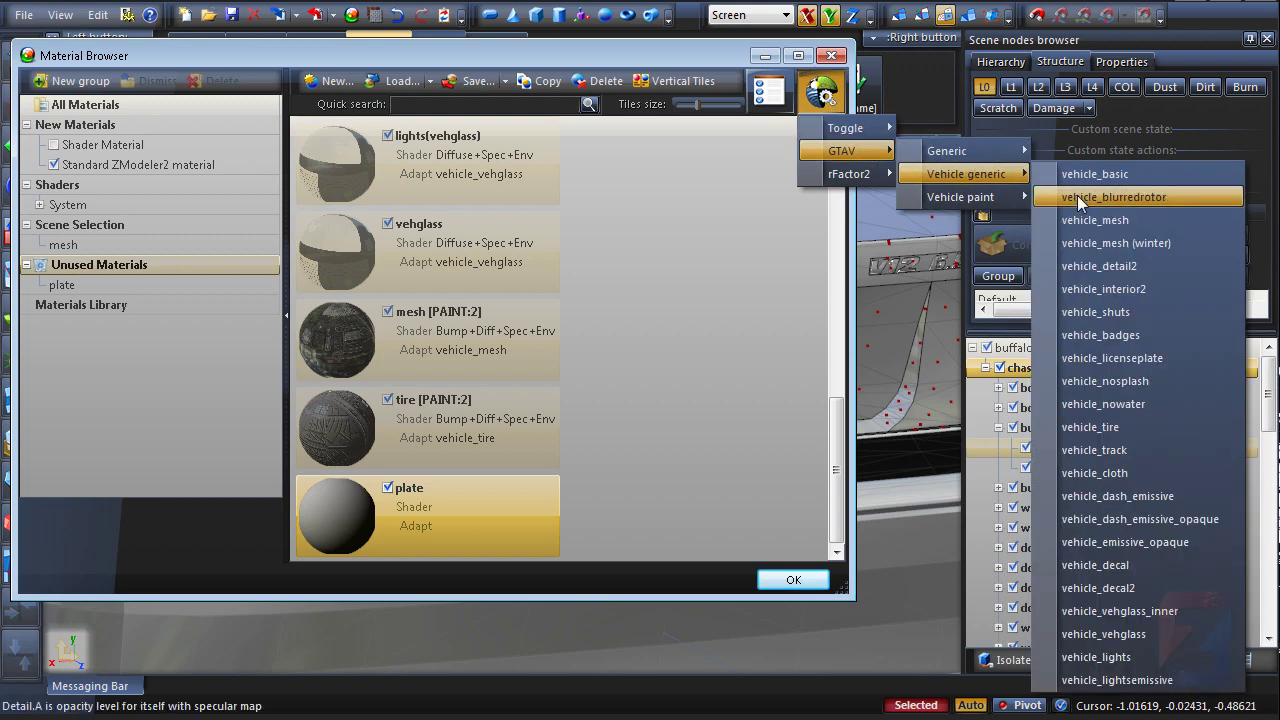
click(1140, 362)
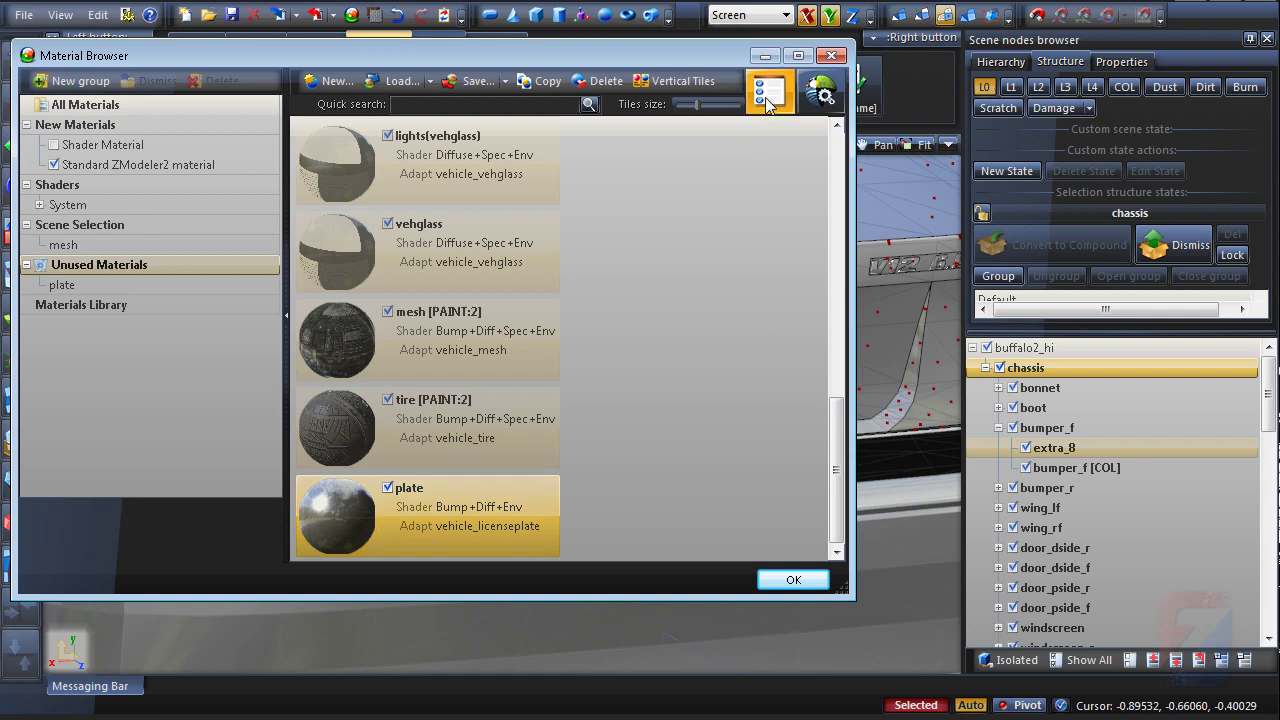
drag(121, 298, 69, 231)
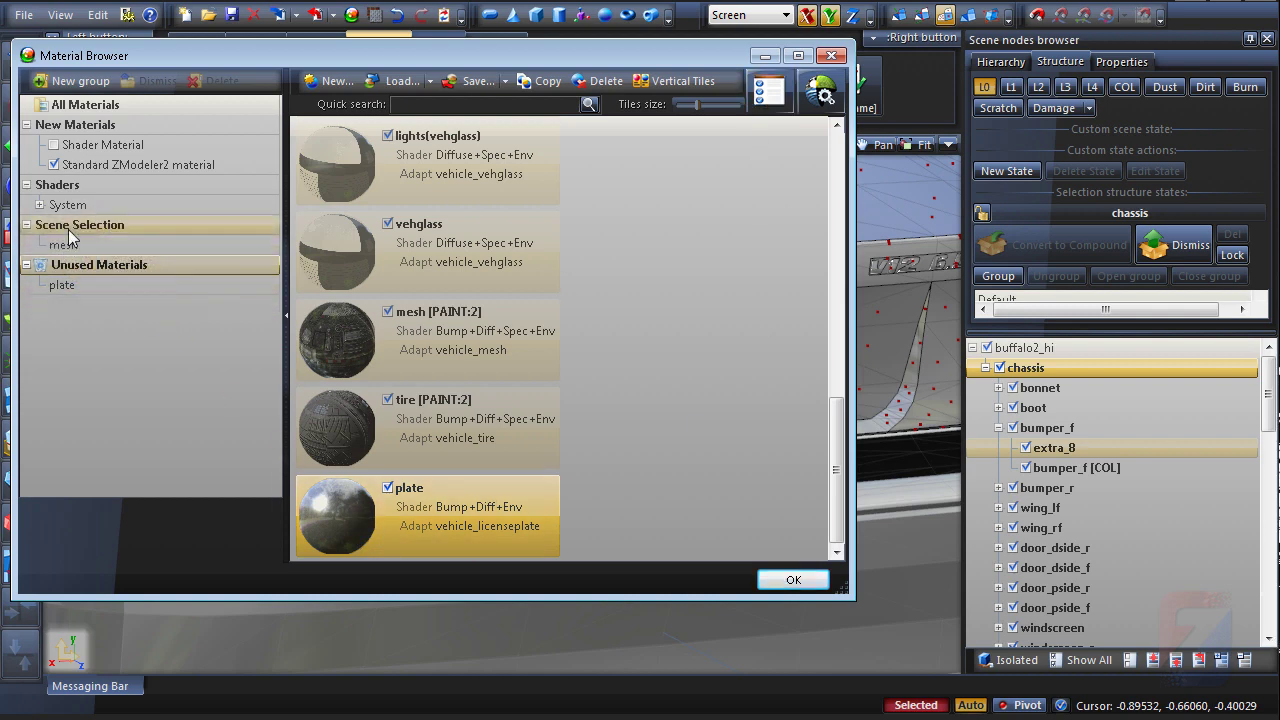
- Load plate01.dds from the vehshare folder as the DETAIL layer's texture map in the plate material
click(773, 100)
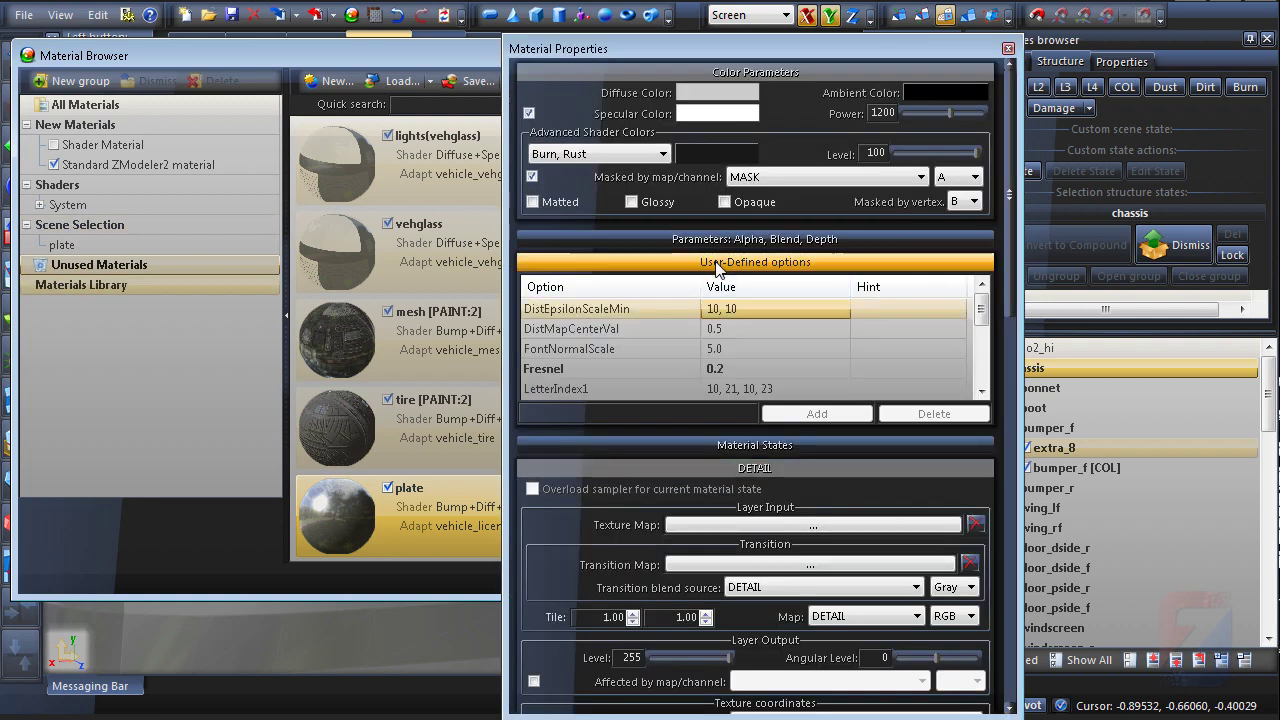
click(755, 262)
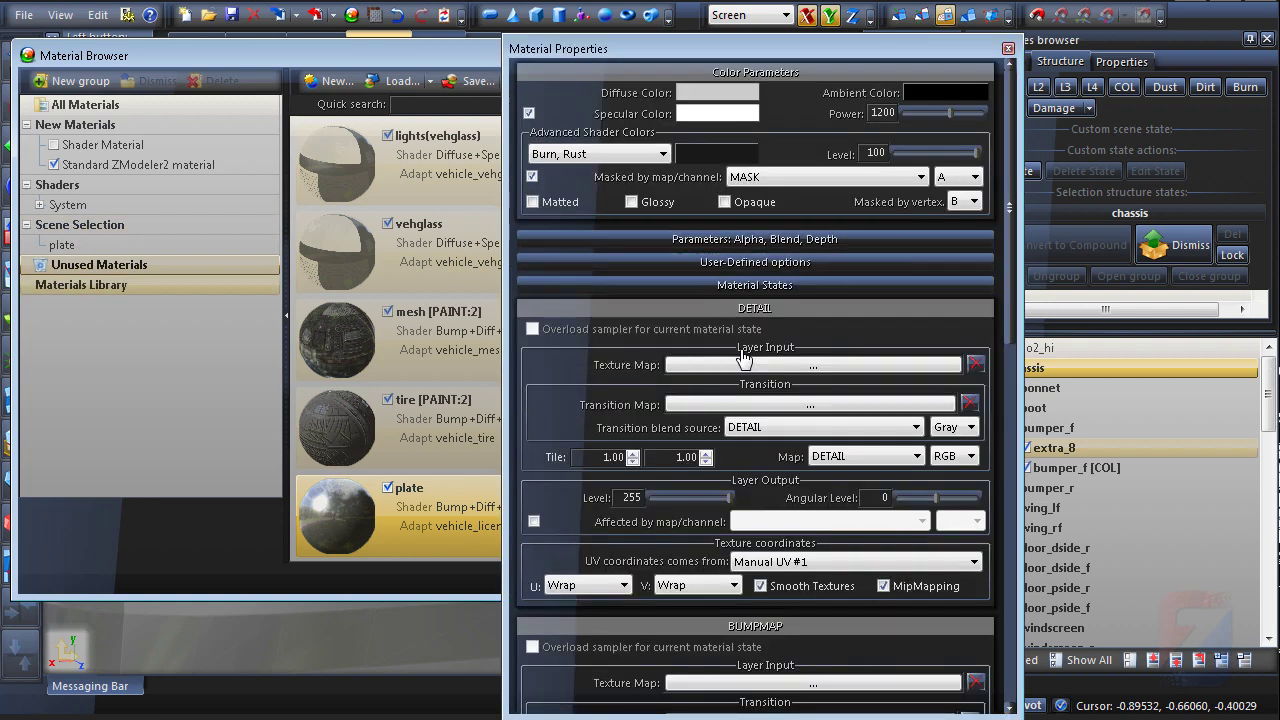
click(743, 364)
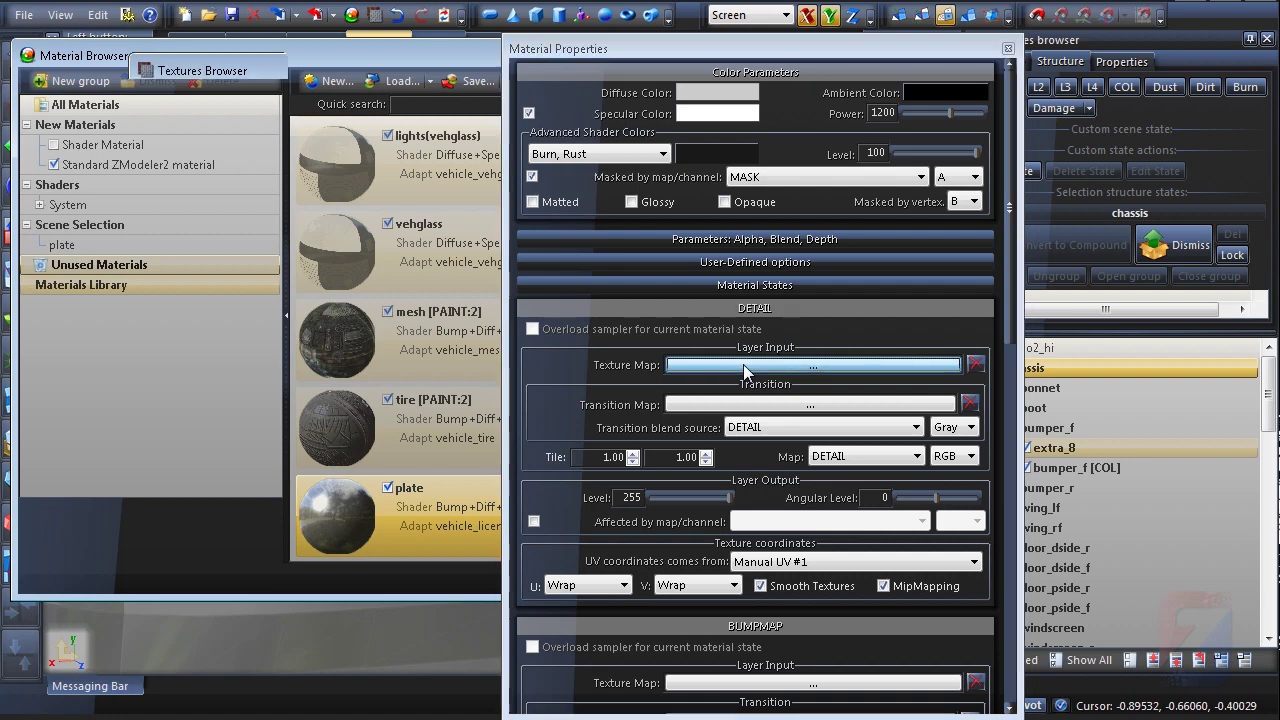
click(482, 95)
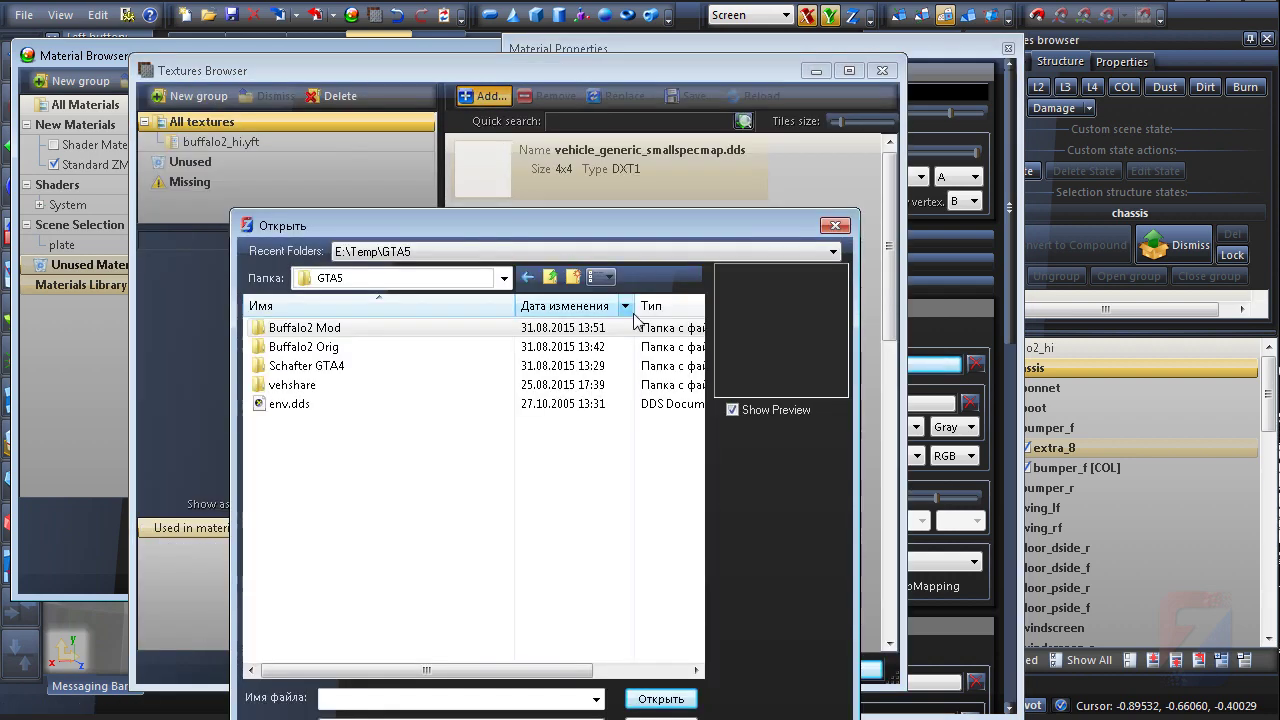
double_click(290, 384)
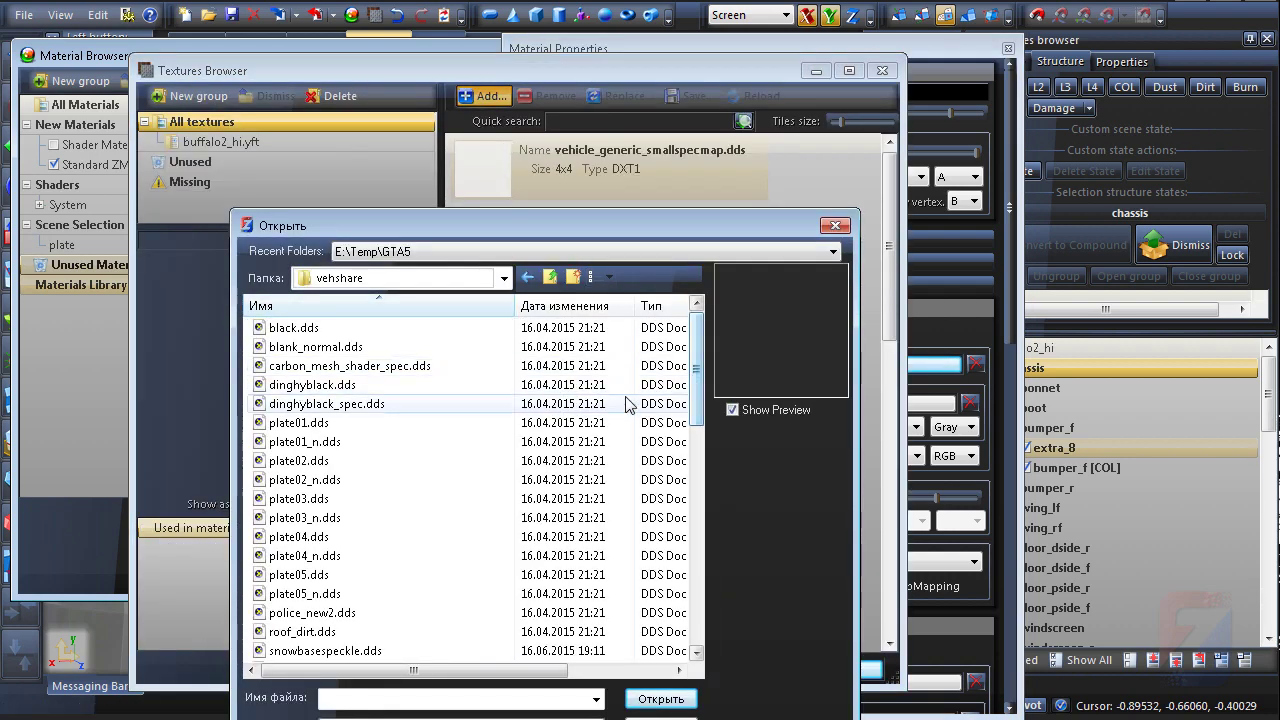
double_click(300, 422)
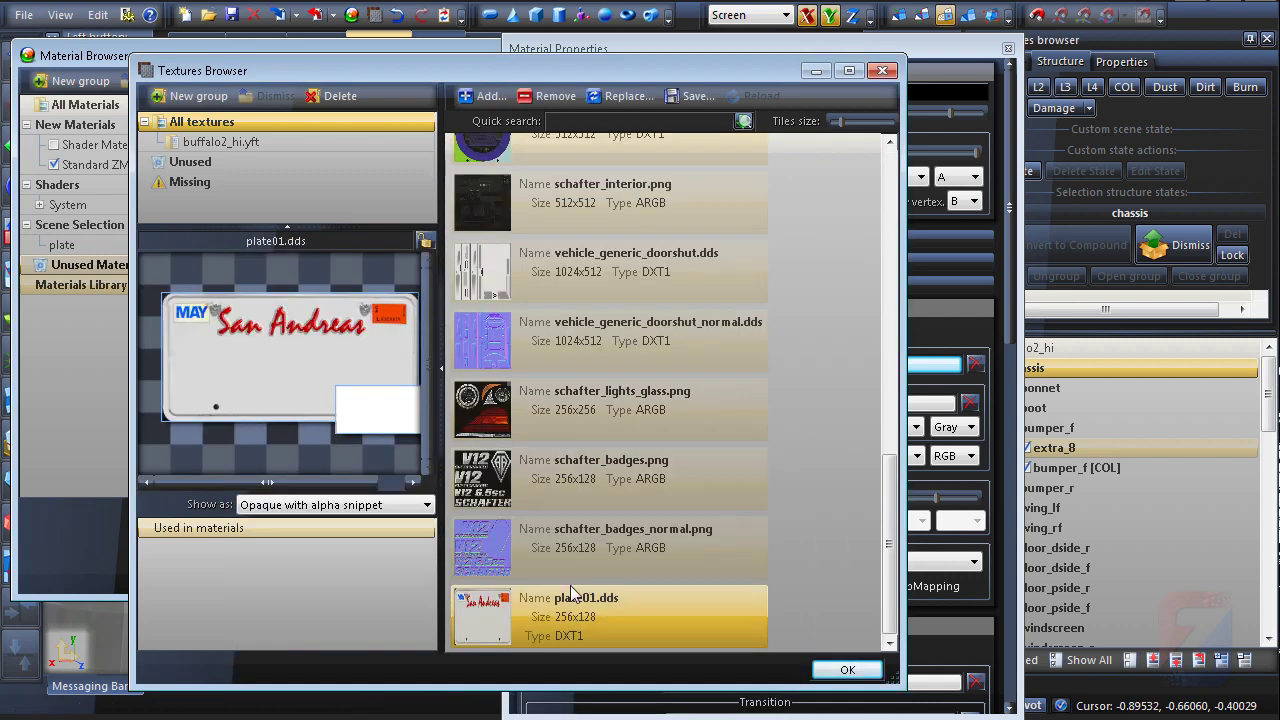
click(847, 670)
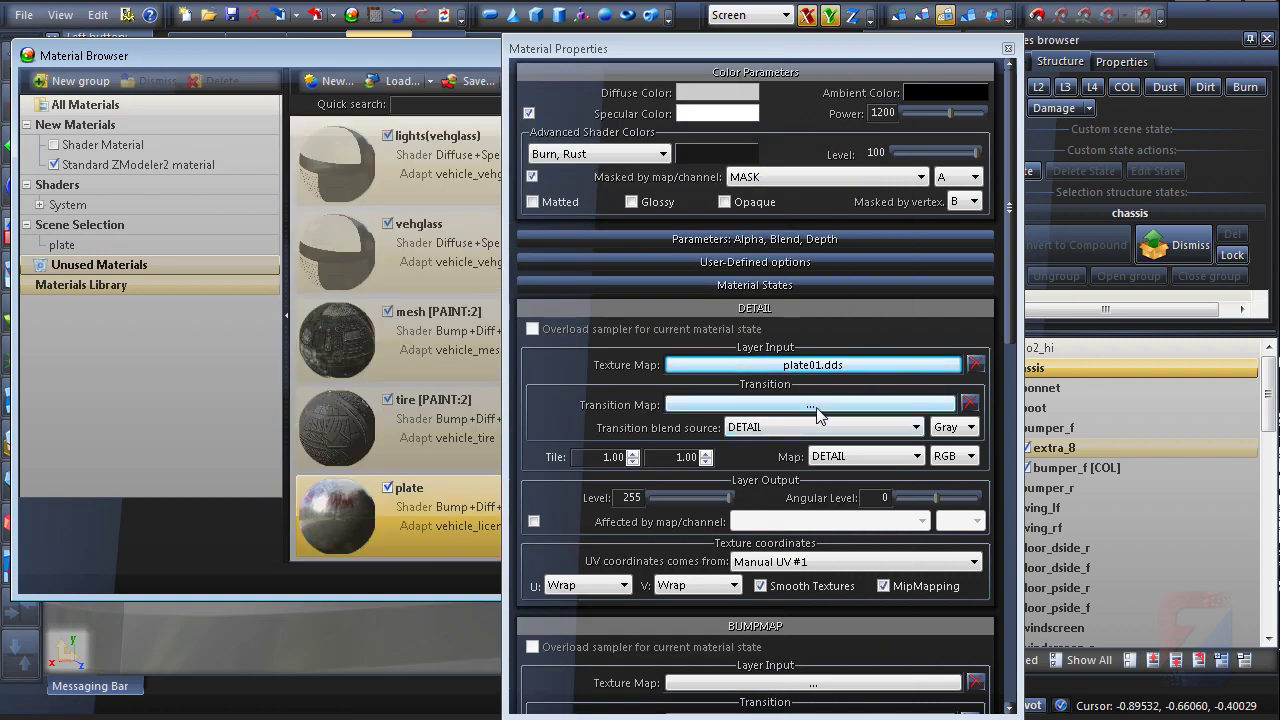
- Load vehicle_generic_plate_font.dds from the vehshare folder as the DETAIL layer's transition map
click(815, 406)
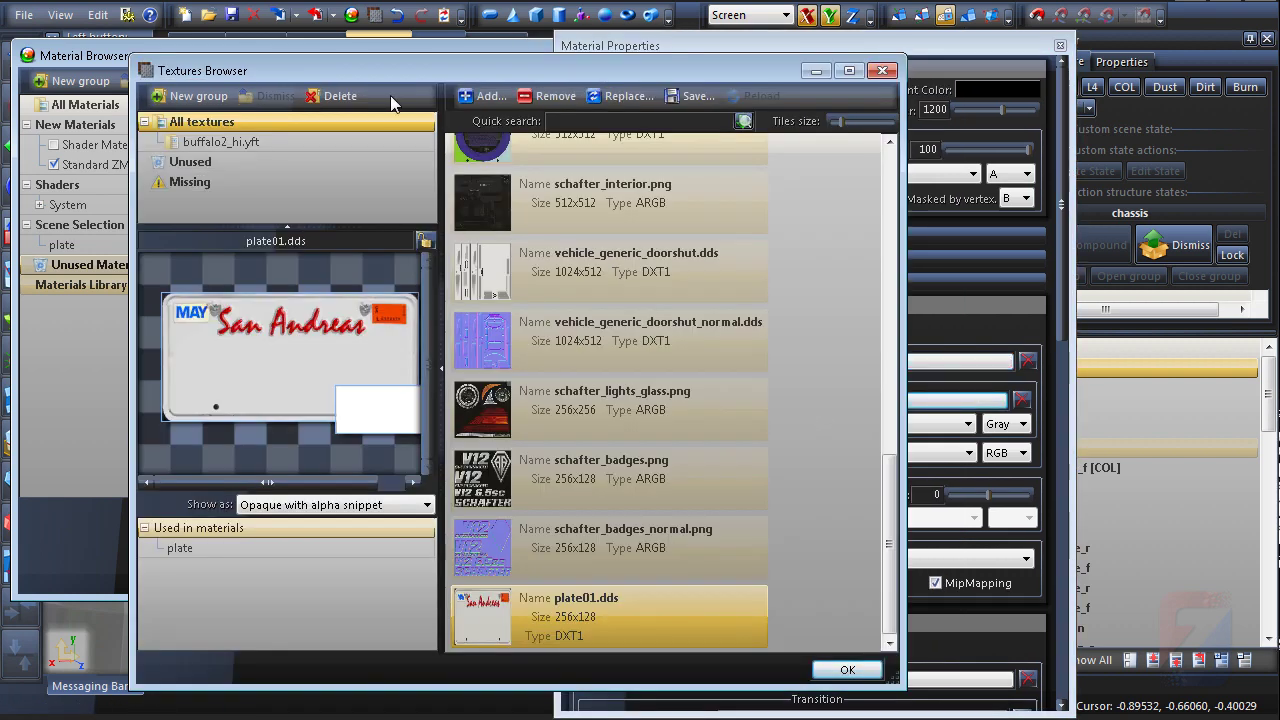
click(486, 97)
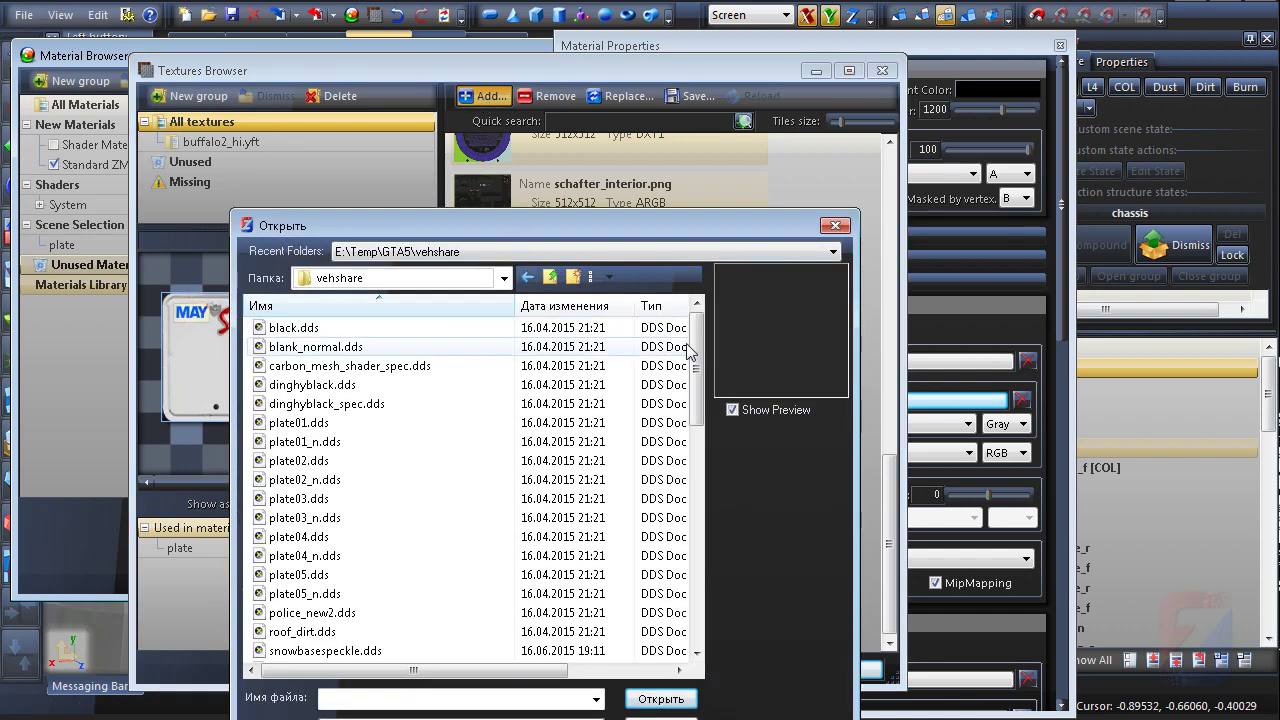
drag(699, 365, 703, 532)
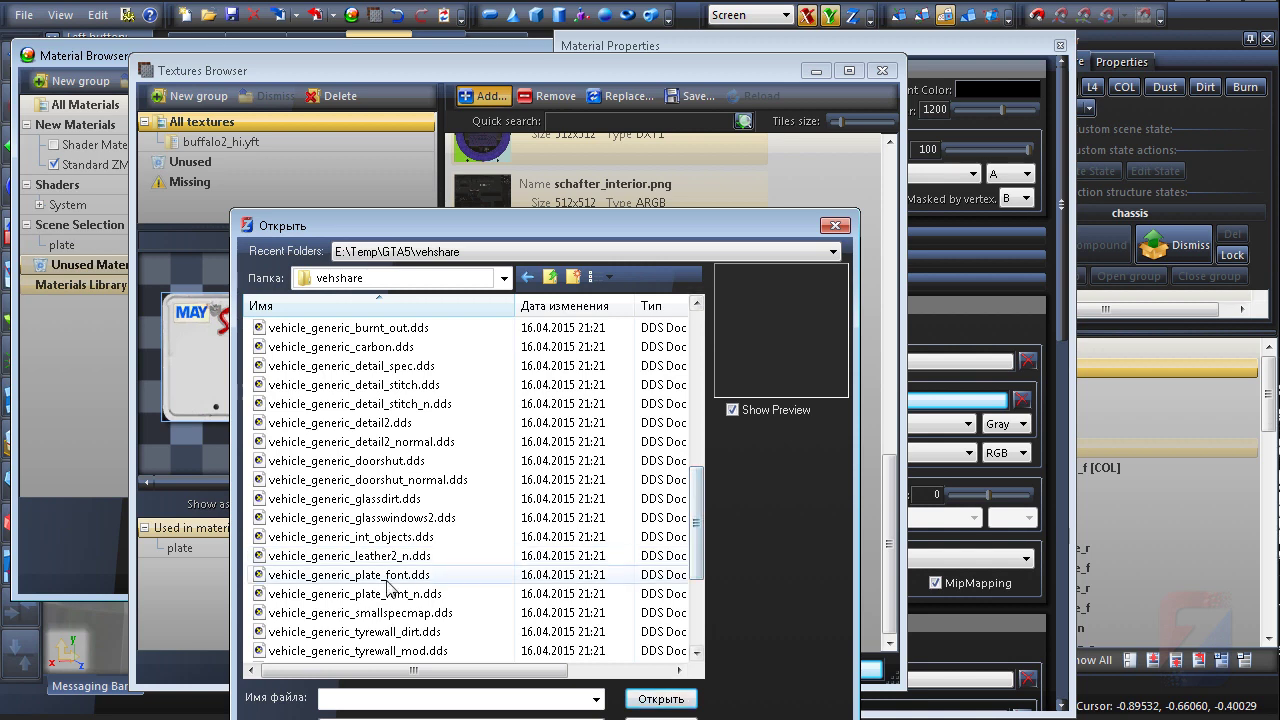
click(470, 575)
click(661, 699)
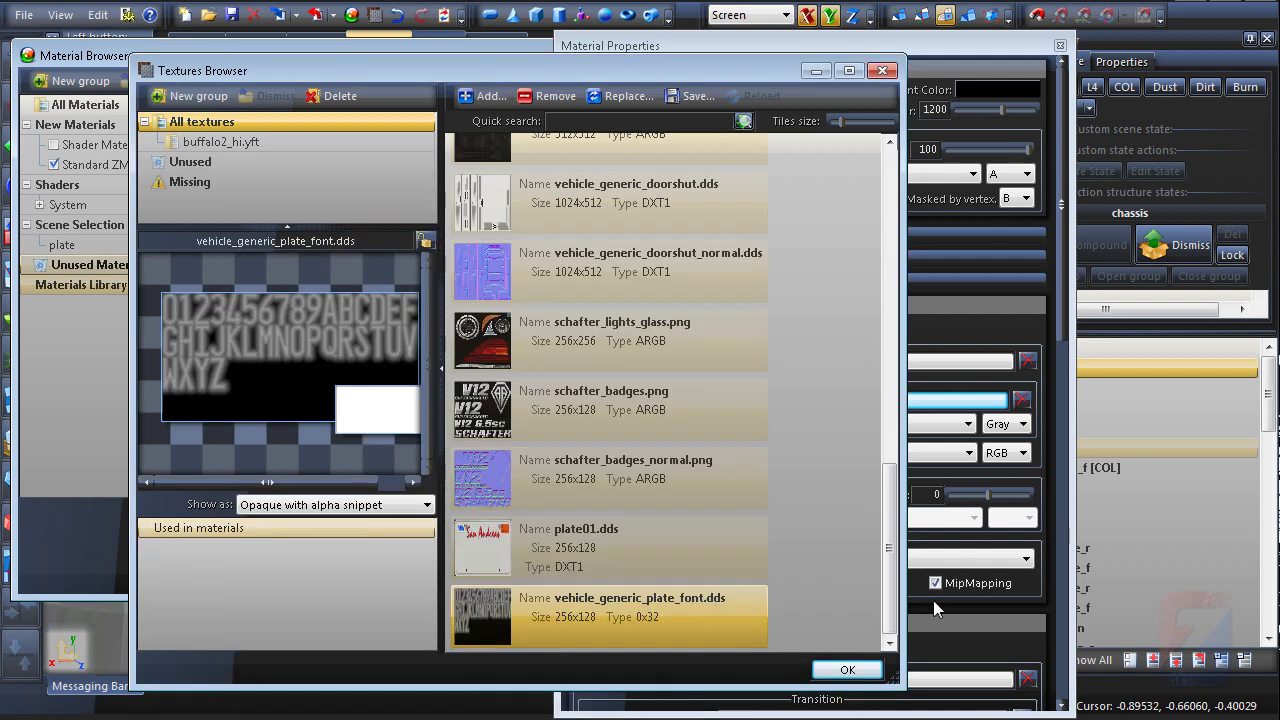
click(848, 670)
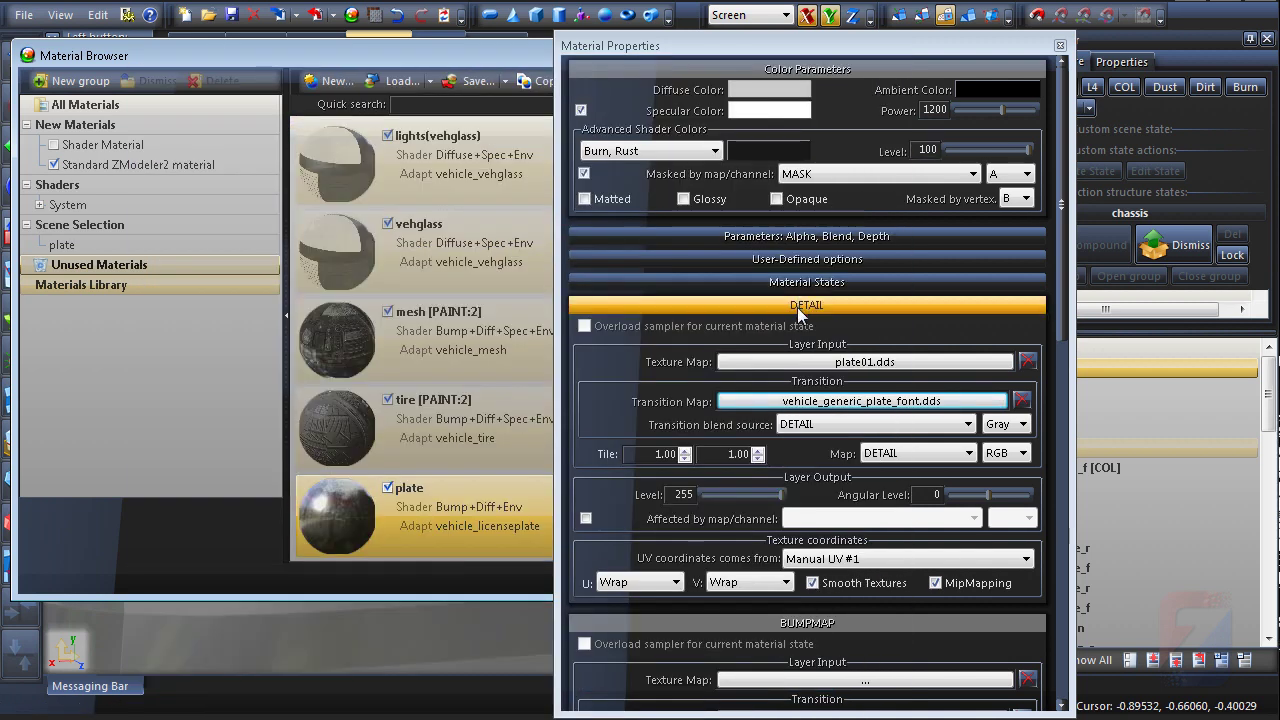
- Load plate01_n.dds from the vehshare folder as the BUMPMAP layer's texture map in the plate material
click(798, 310)
click(800, 385)
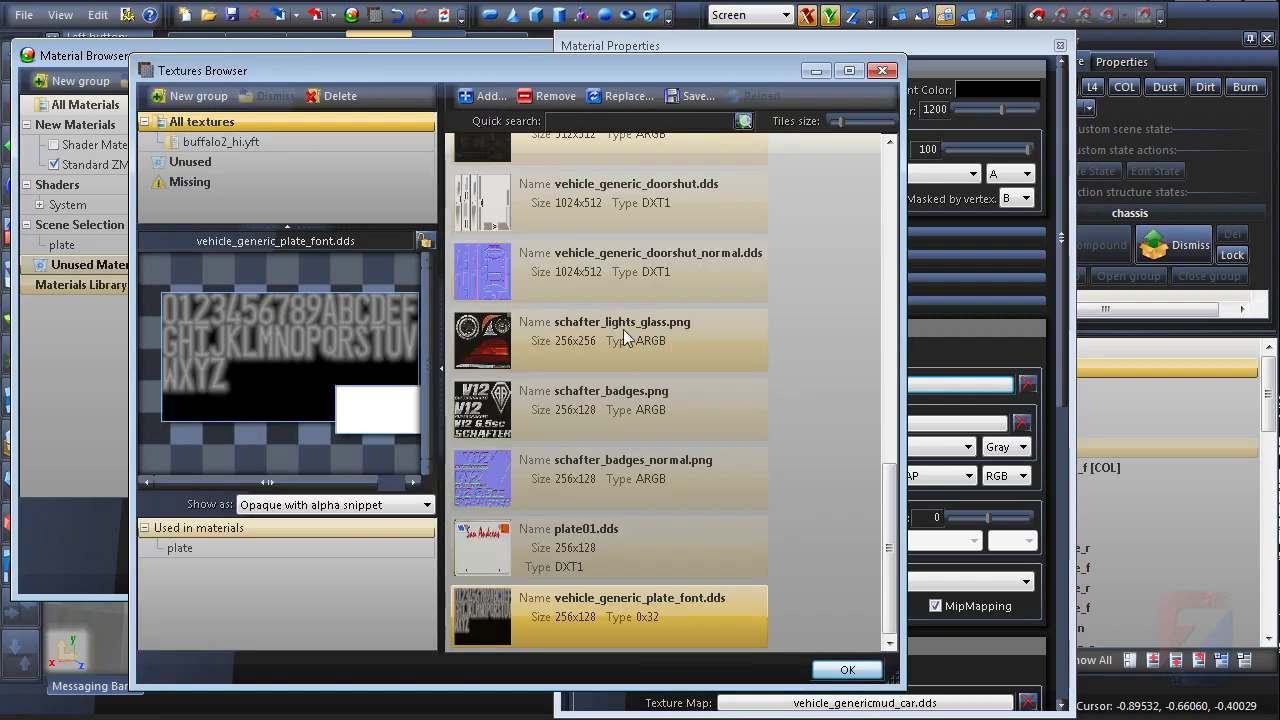
click(502, 103)
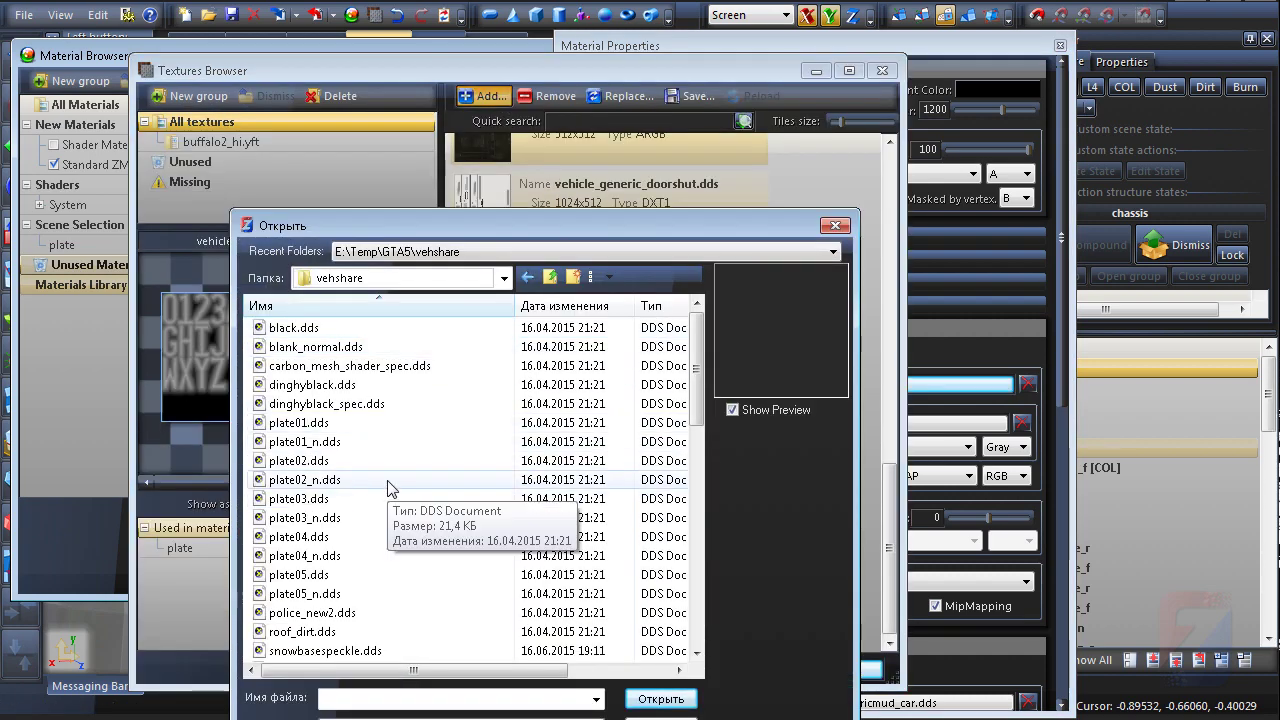
double_click(305, 441)
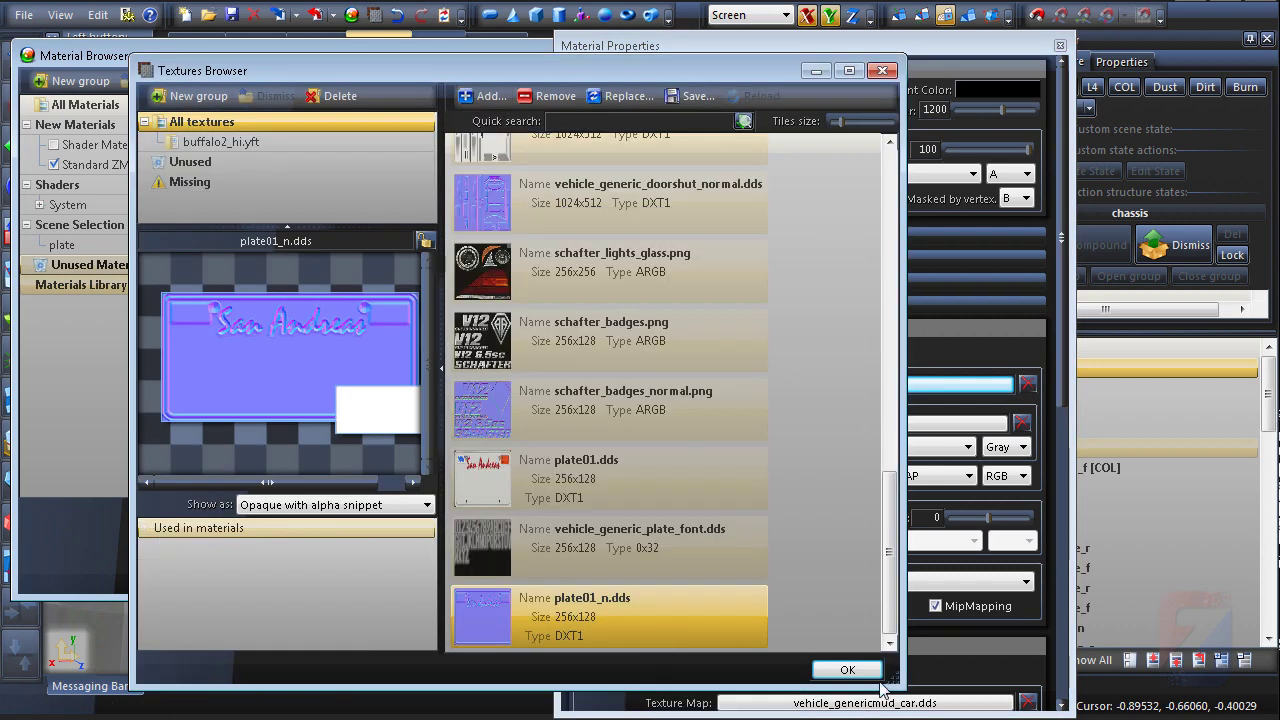
click(848, 670)
- Load vehicle_generic_plate_font_n.dds as the BUMPMAP layer's transition map and put the material windows away
click(840, 425)
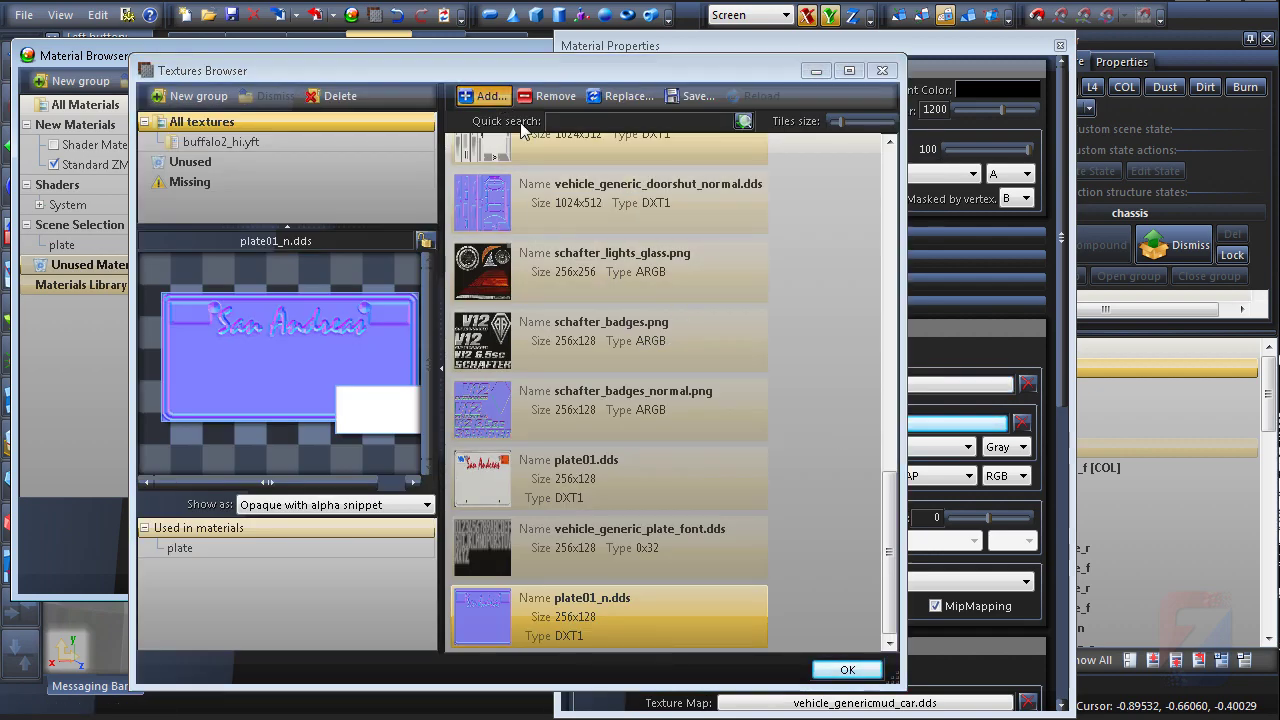
click(484, 96)
drag(697, 375, 703, 575)
double_click(480, 556)
click(862, 673)
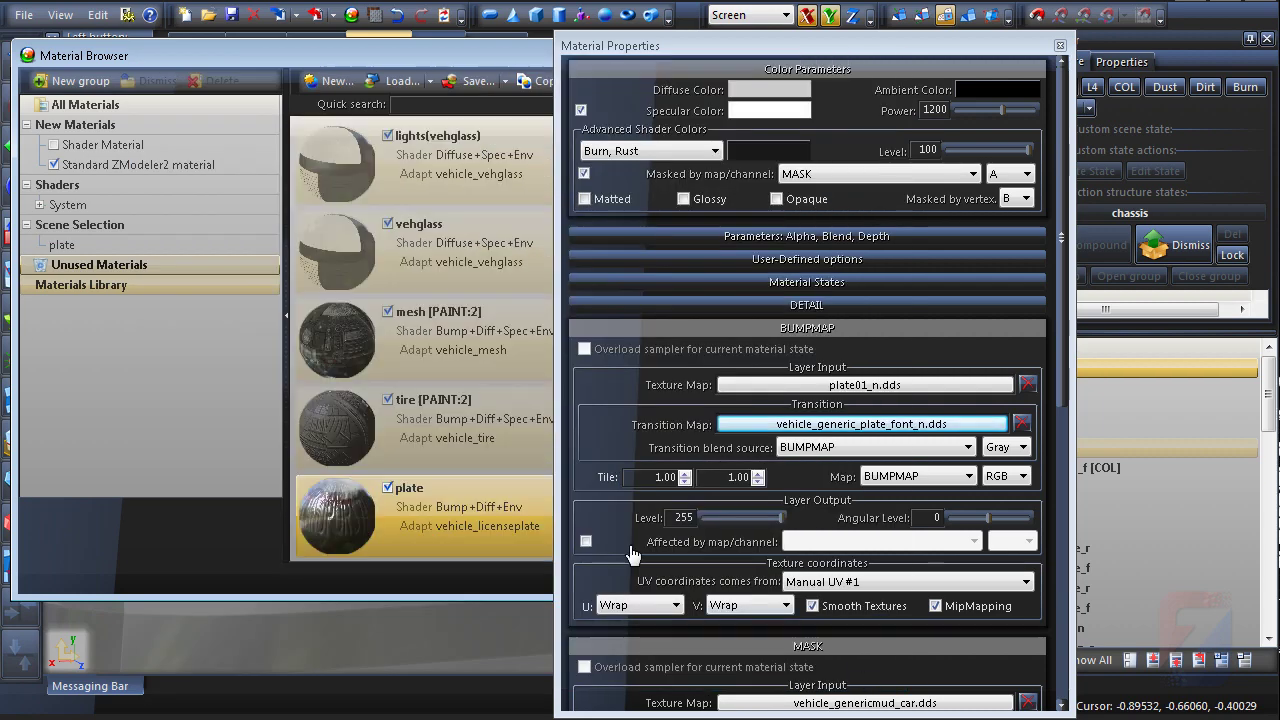
drag(640, 530, 670, 174)
click(1060, 46)
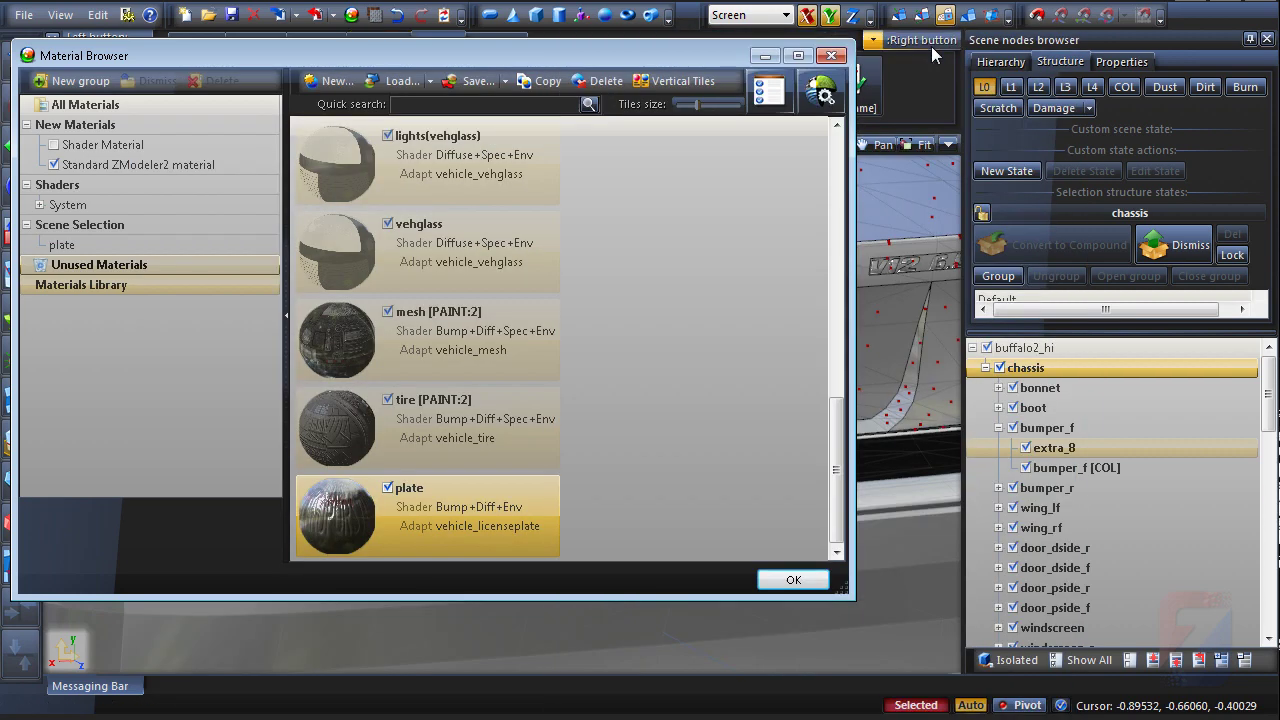
click(764, 57)
- Start editing UV channel 1 of the boot's licence plate polygons, keeping the old mapping
right_click(613, 404)
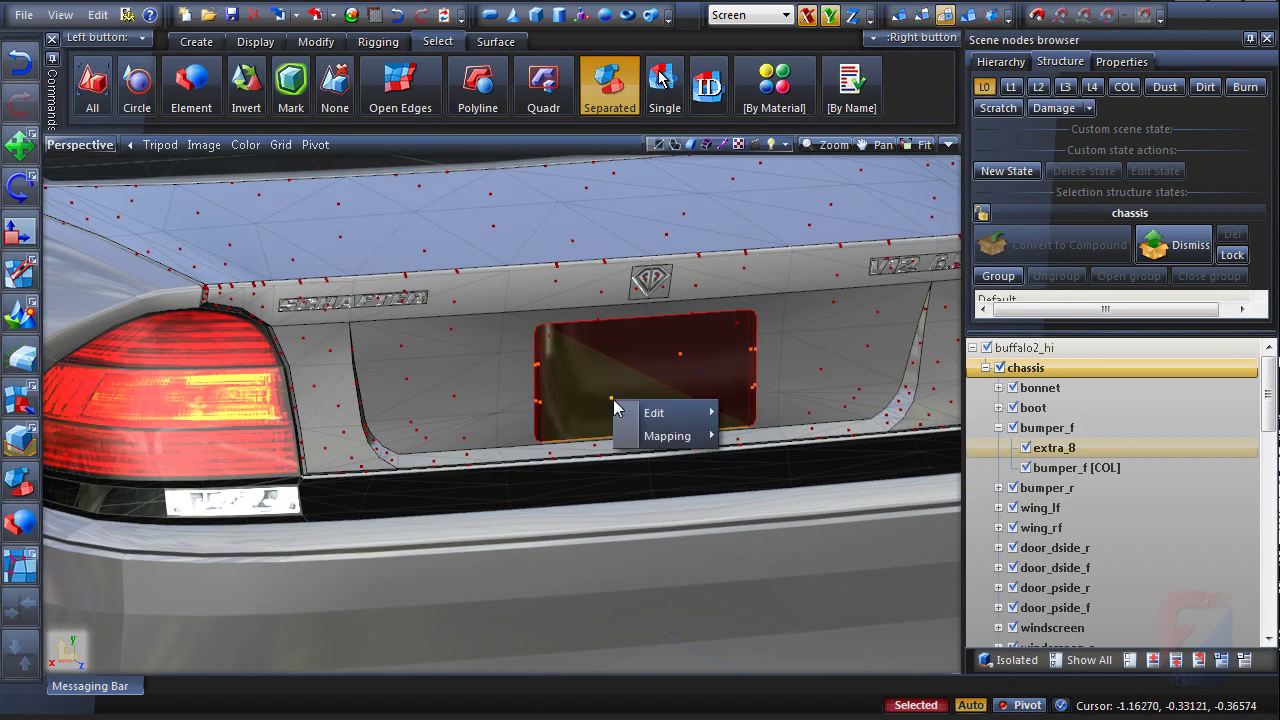
click(755, 438)
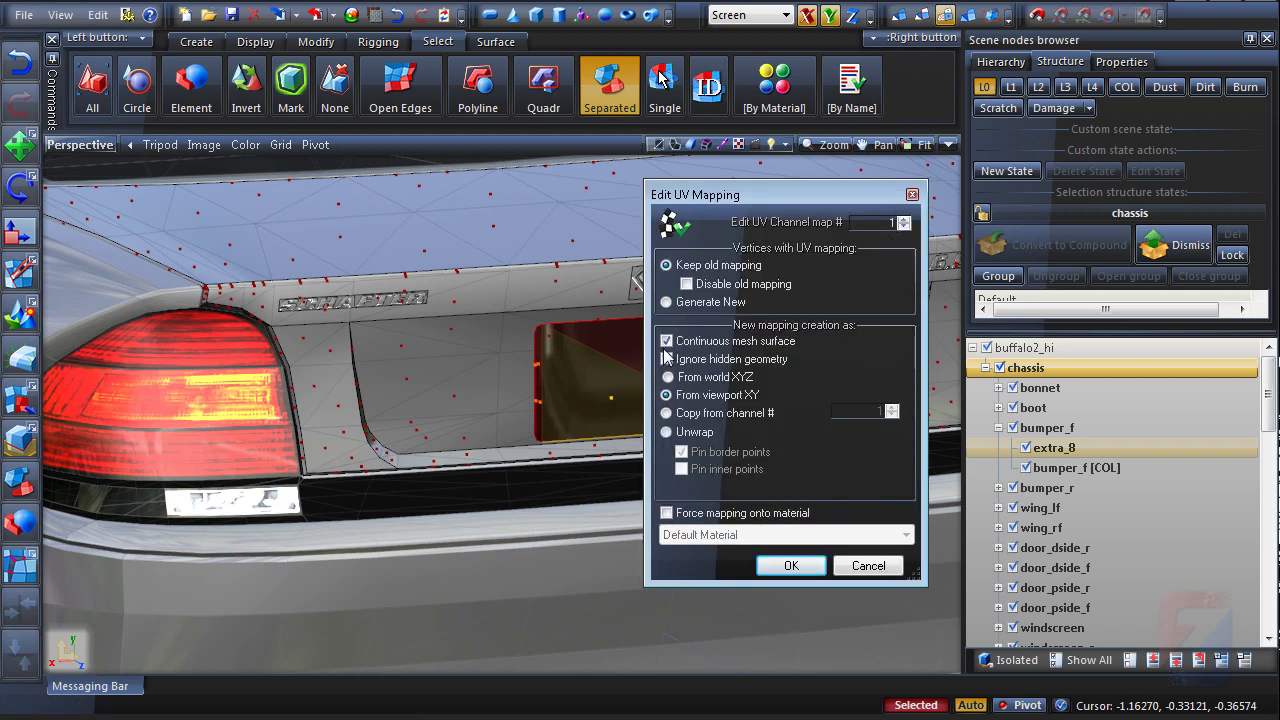
click(790, 566)
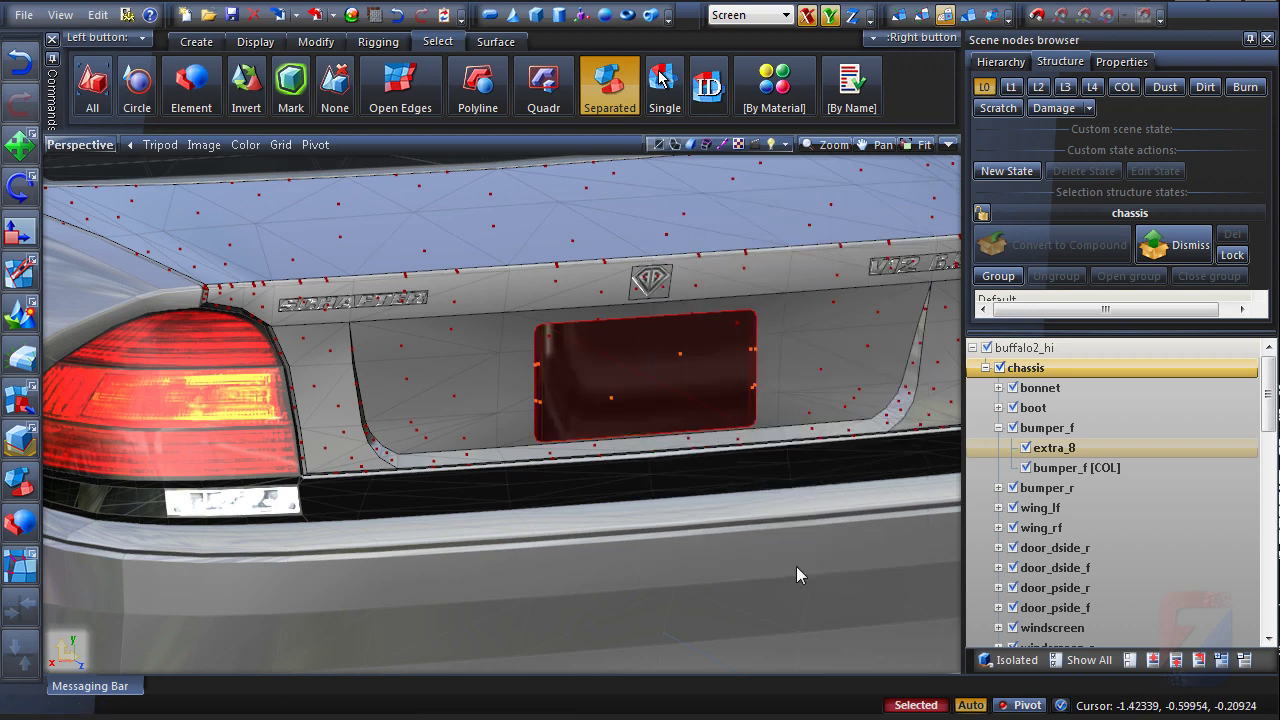
- Switch the Front viewport to a maximised UV Mapper with the plate material's plate01.dds texture as its background
click(946, 145)
click(64, 146)
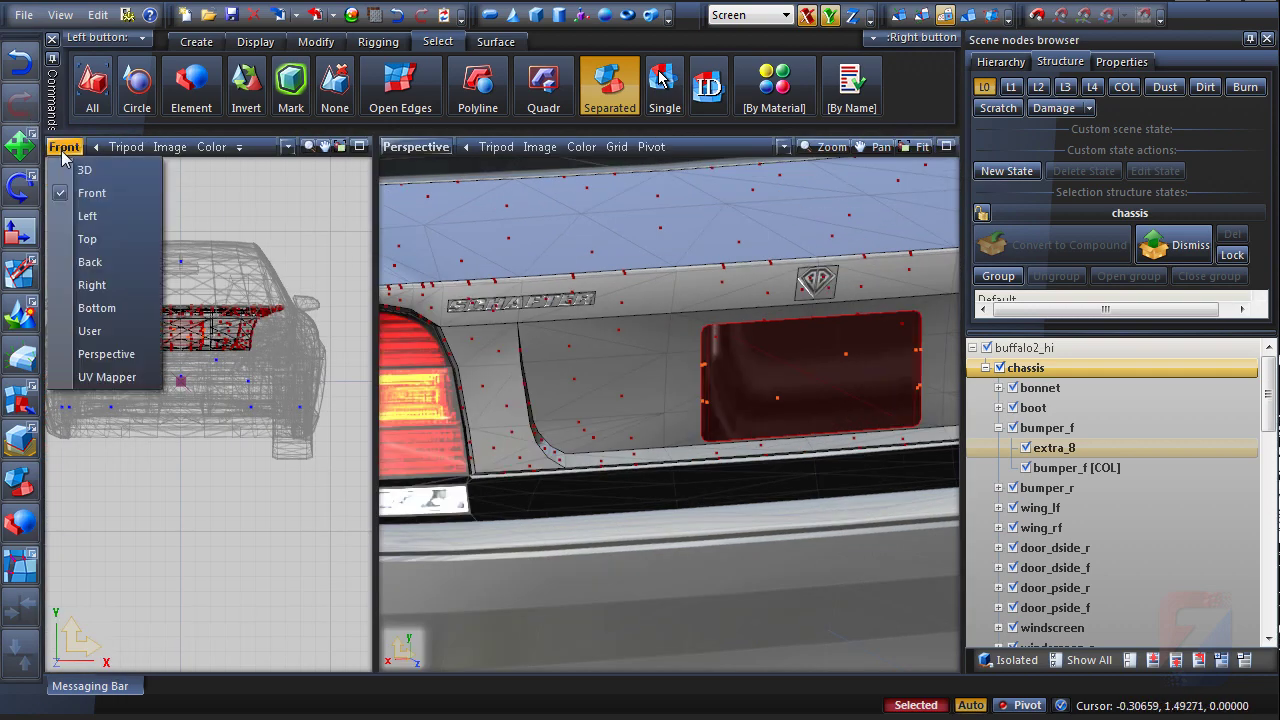
click(107, 377)
click(88, 665)
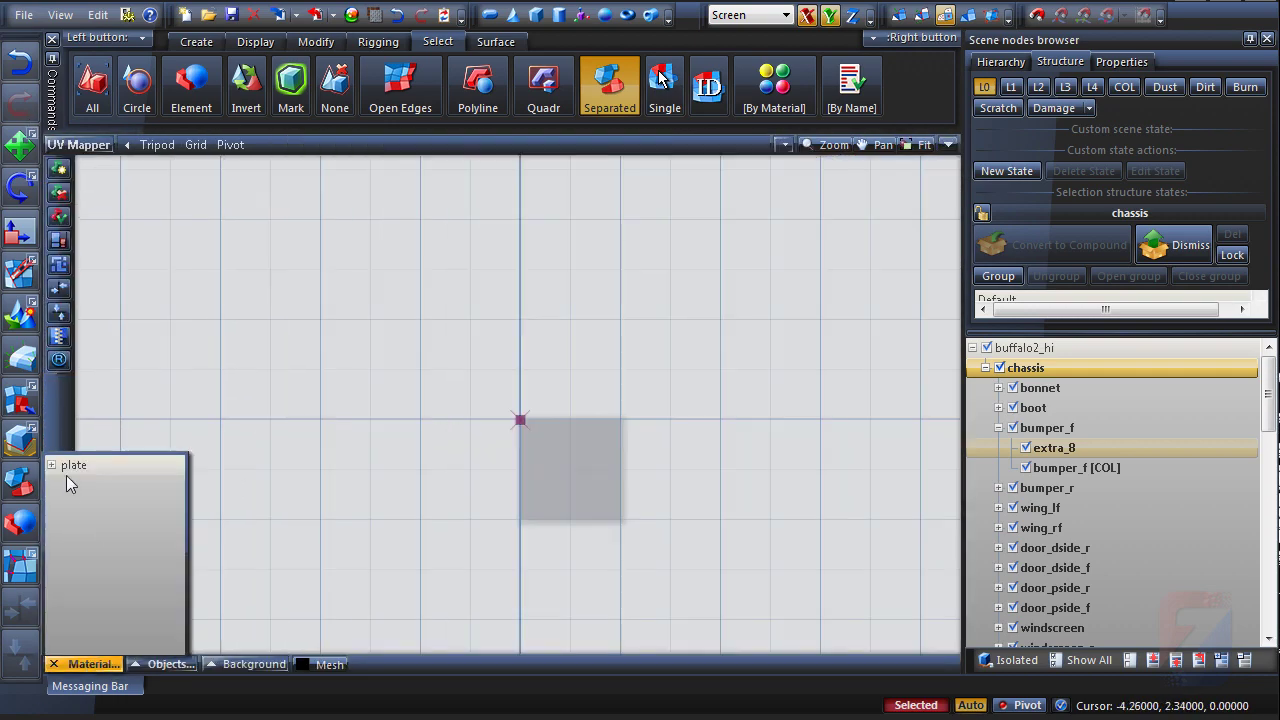
click(154, 485)
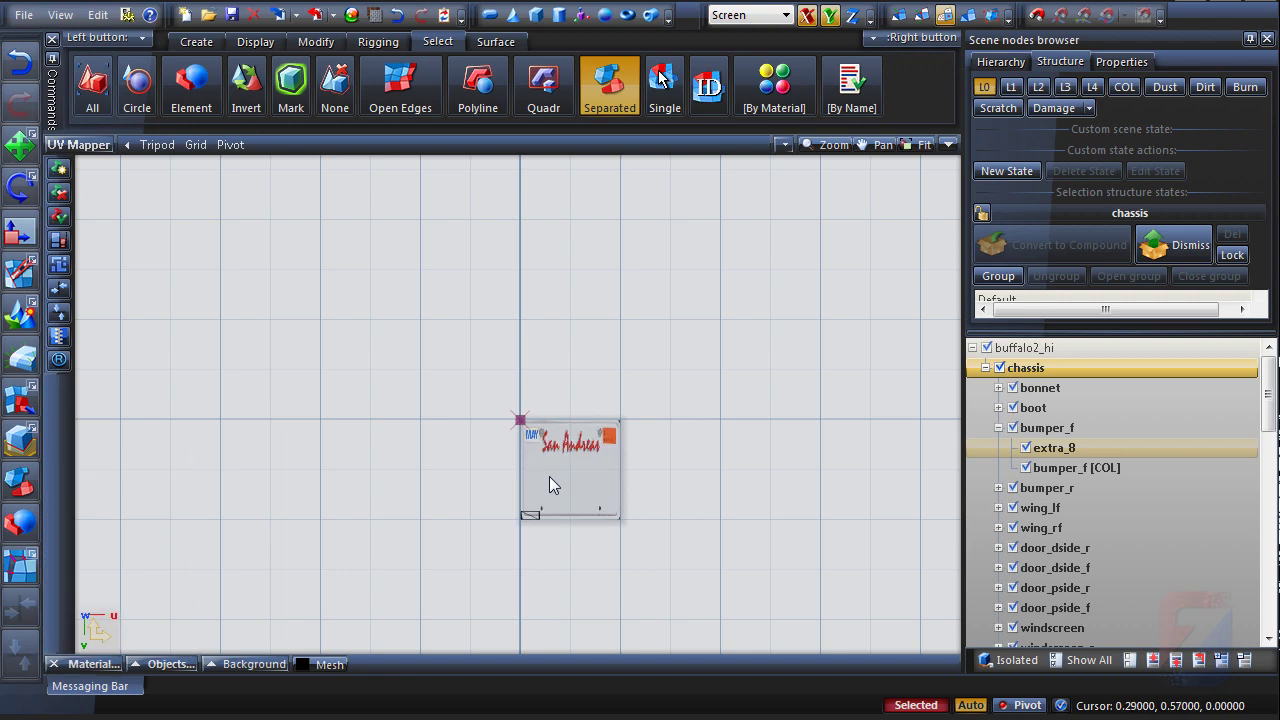
- Place the pivot at the lower-left corner of the San Andreas plate texture in the UV Mapper
middle_drag(549, 490, 482, 510)
scroll(480, 512, up, 3)
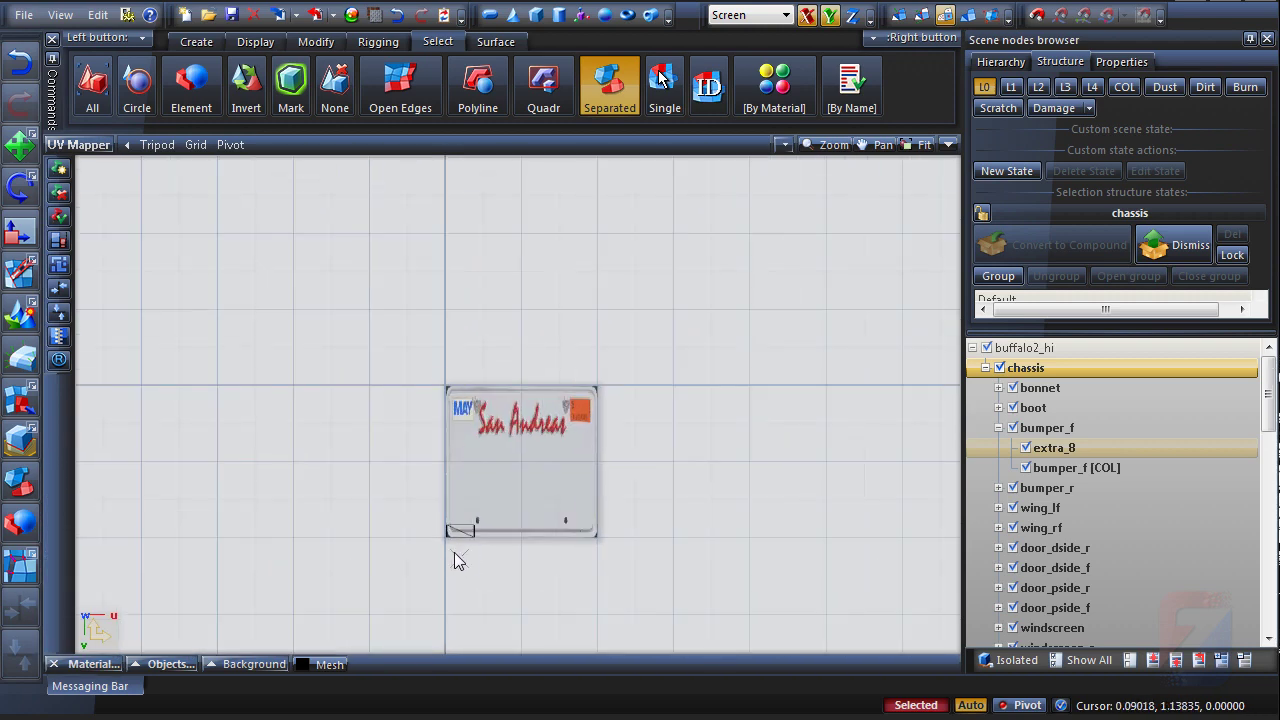
scroll(445, 535, up, 4)
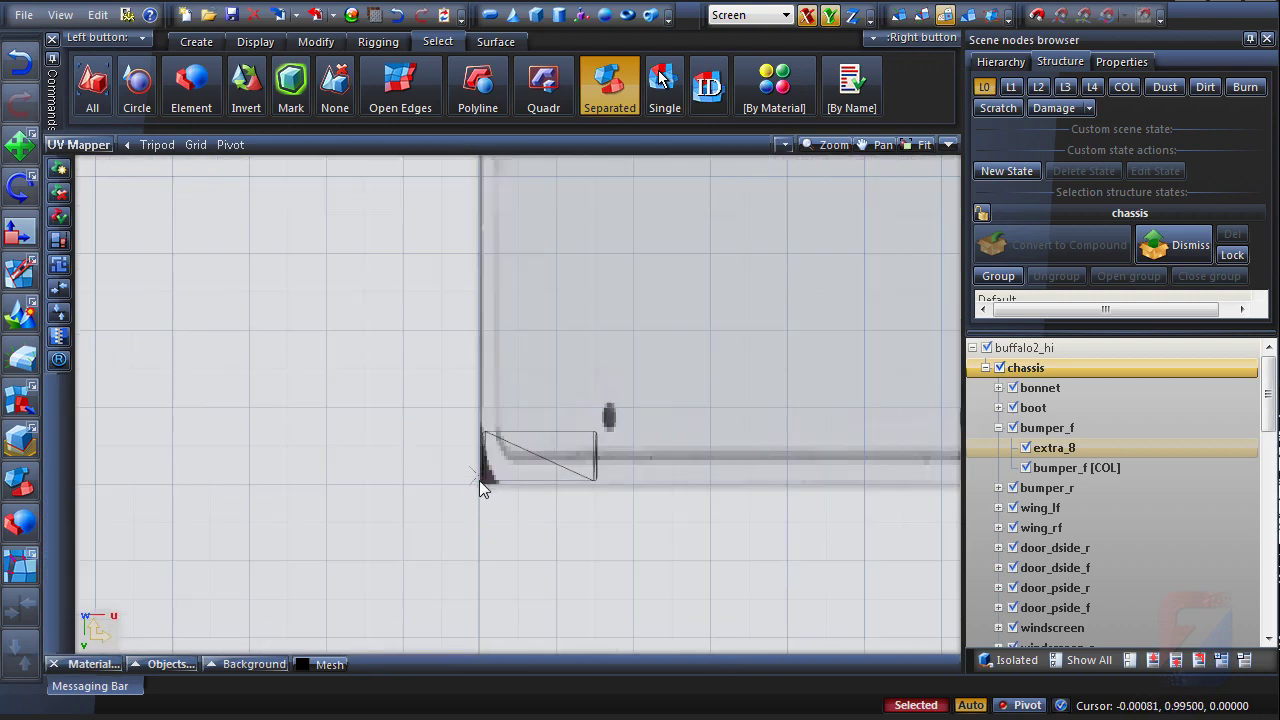
click(479, 484)
middle_drag(531, 489, 386, 565)
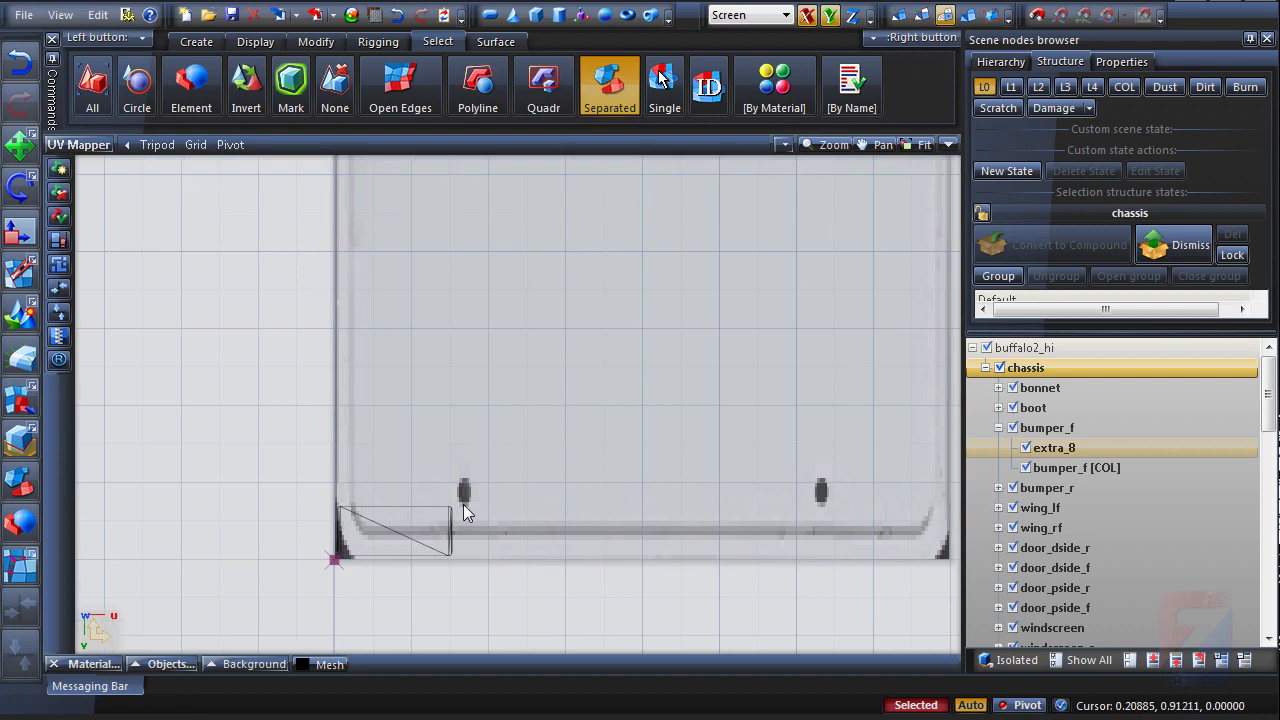
- Select the licence plate UV polygons, then scale and move them to cover the whole San Andreas plate texture
scroll(493, 536, down, 3)
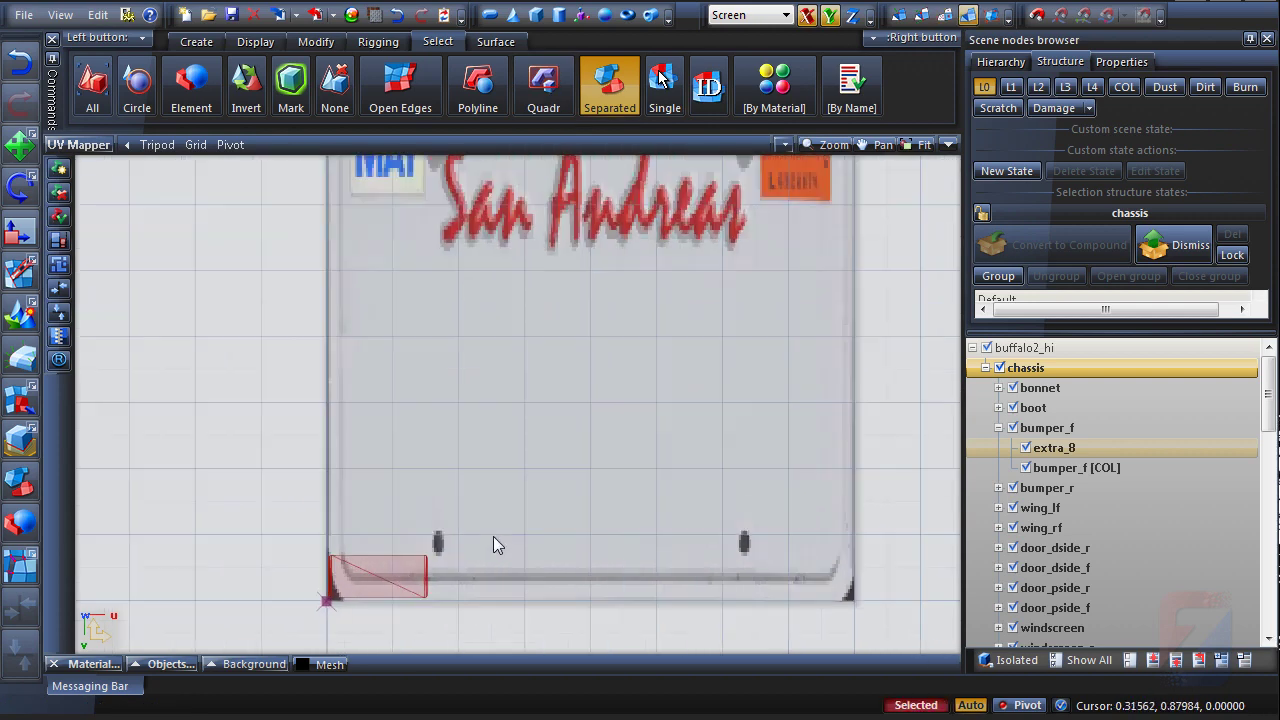
click(333, 47)
click(490, 98)
drag(427, 562, 543, 230)
drag(571, 514, 690, 362)
click(806, 15)
click(402, 94)
click(836, 19)
click(487, 92)
click(807, 16)
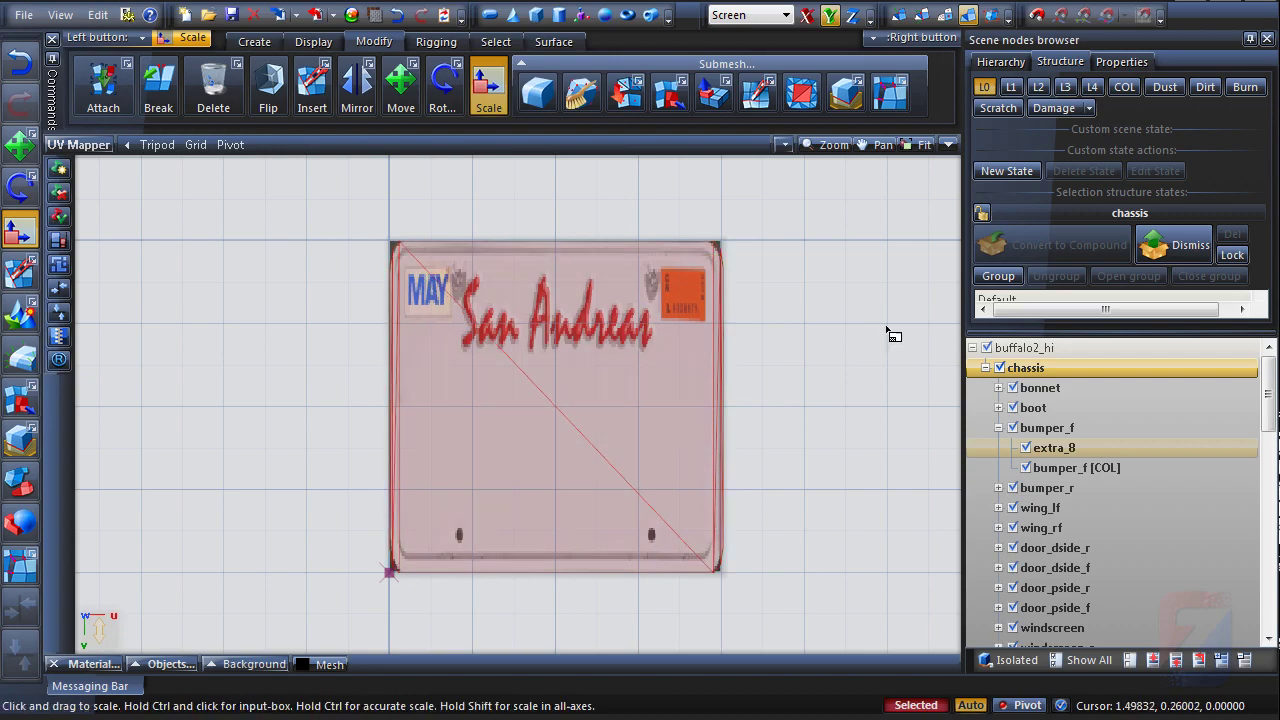
- Apply the plate material to the licence plate polygons on the front bumper
click(948, 146)
scroll(808, 316, up, 3)
scroll(743, 423, down, 4)
middle_drag(722, 432, 695, 457)
scroll(655, 494, up, 1)
scroll(660, 500, up, 3)
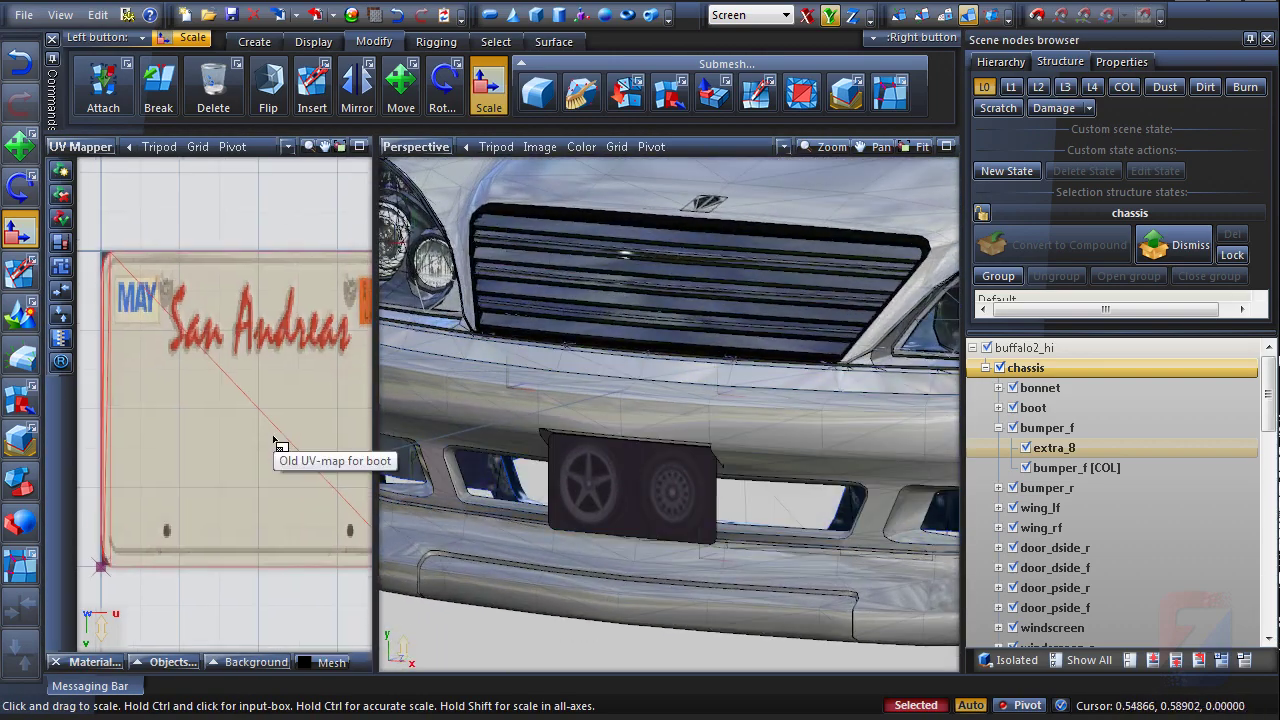
middle_drag(274, 438, 265, 442)
key(space)
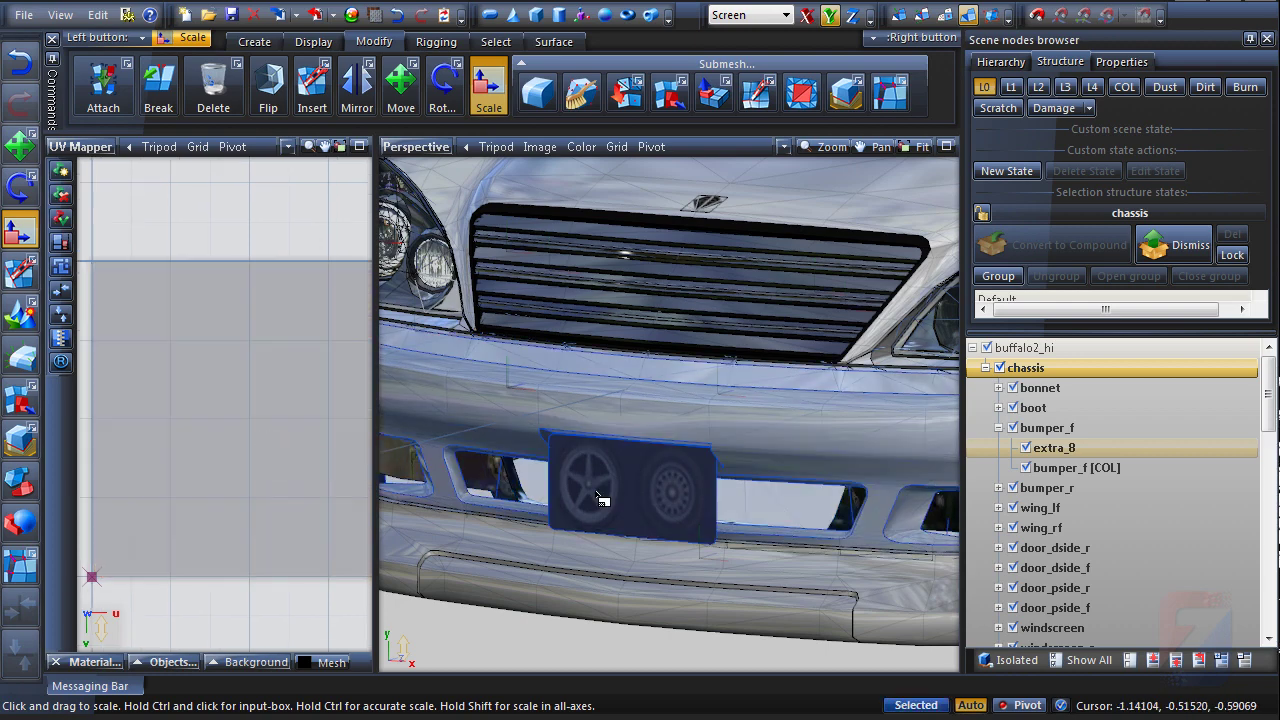
click(601, 499)
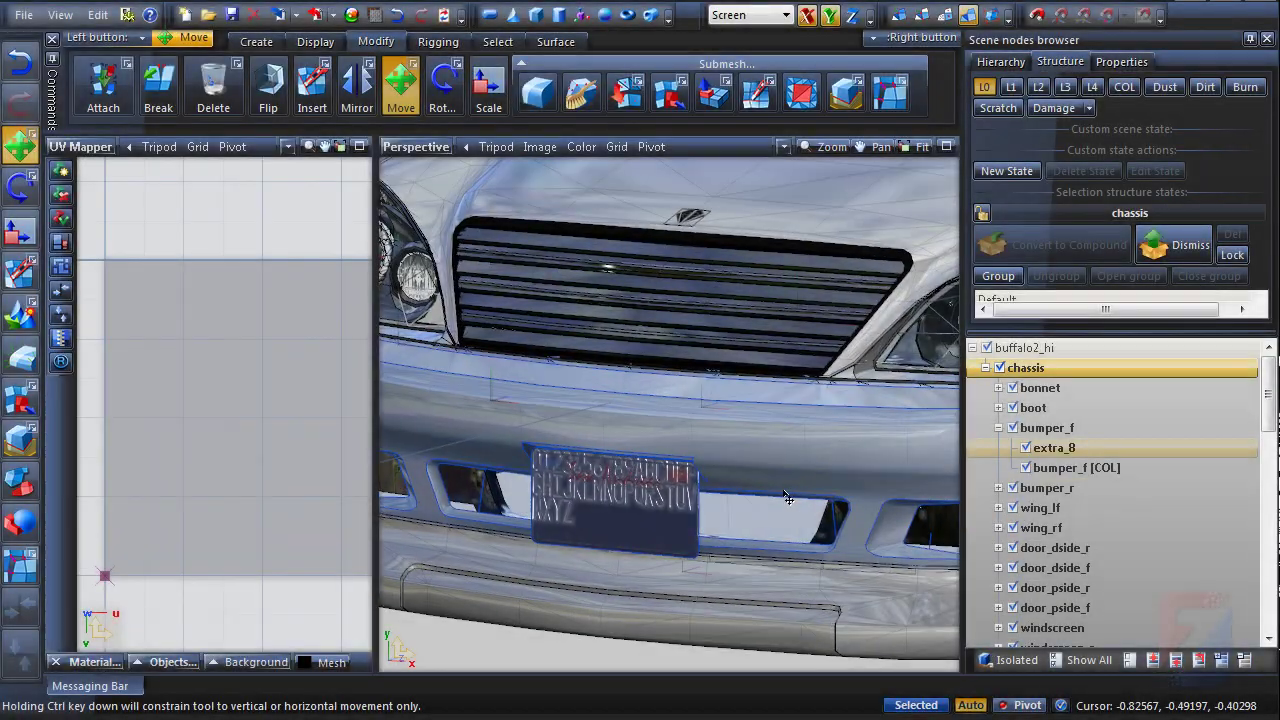
- Save the scene and maximise the Perspective view on the front of the car
middle_drag(777, 493, 792, 640)
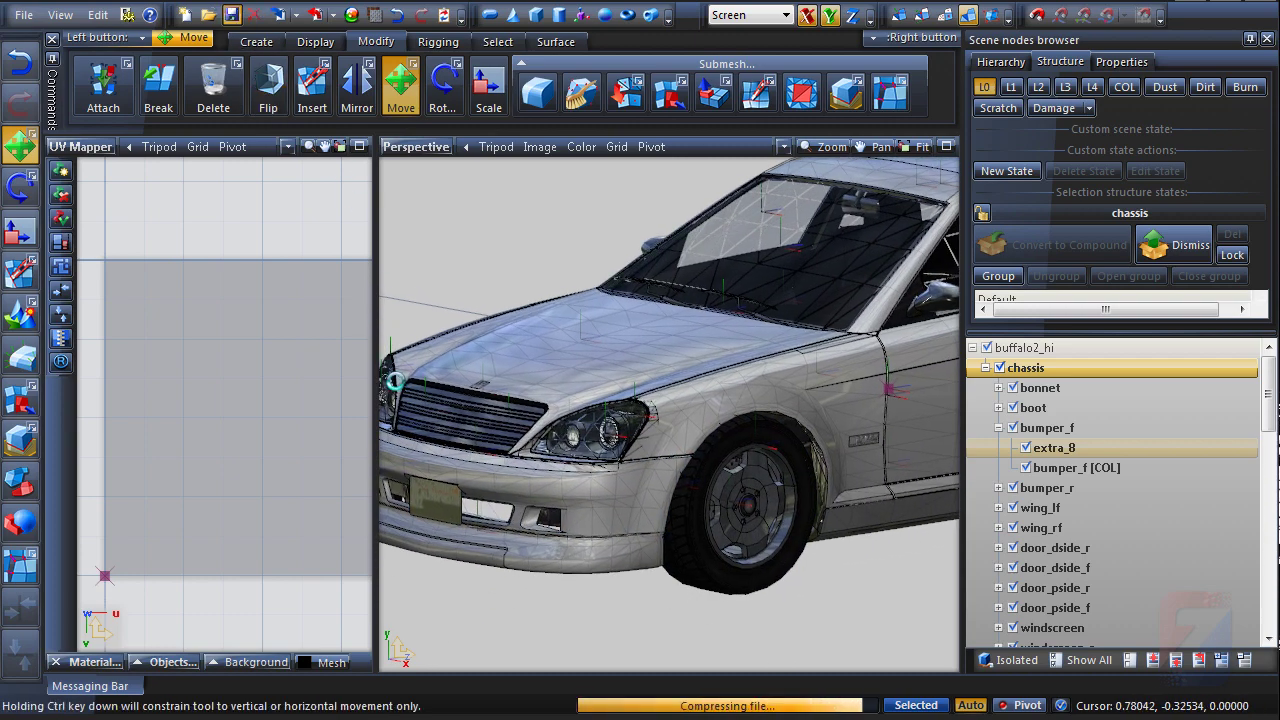
click(947, 146)
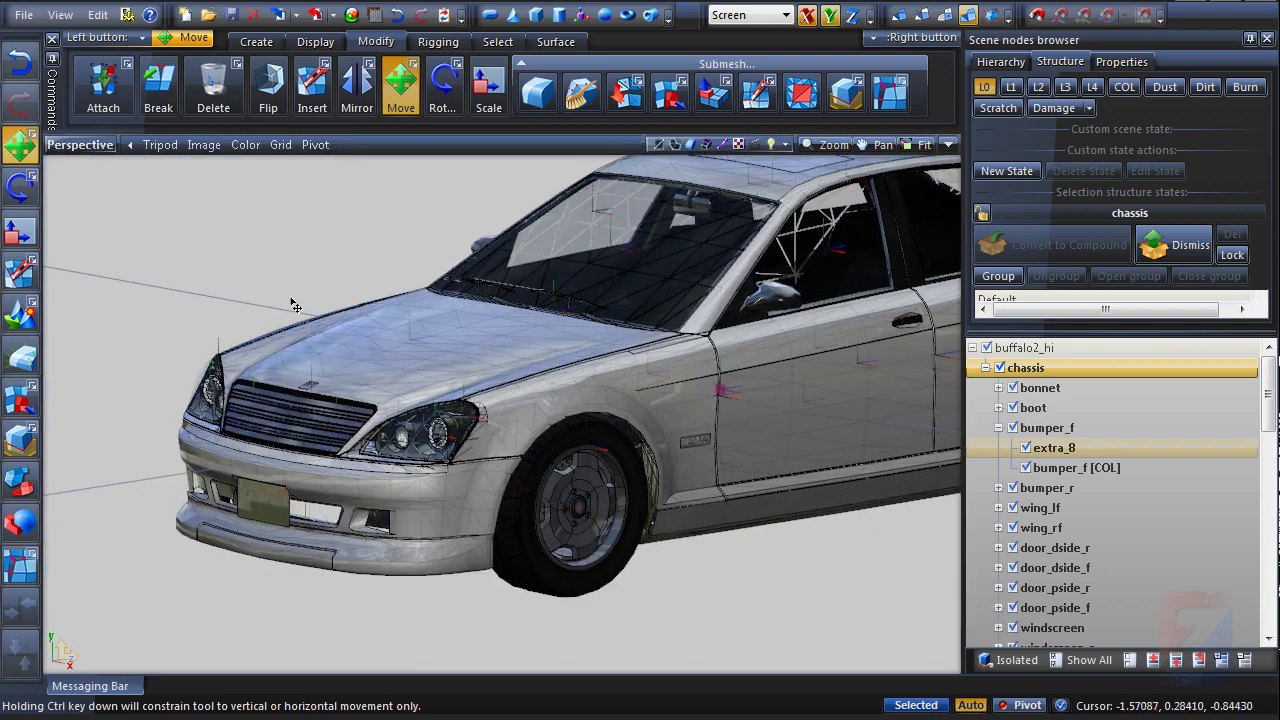